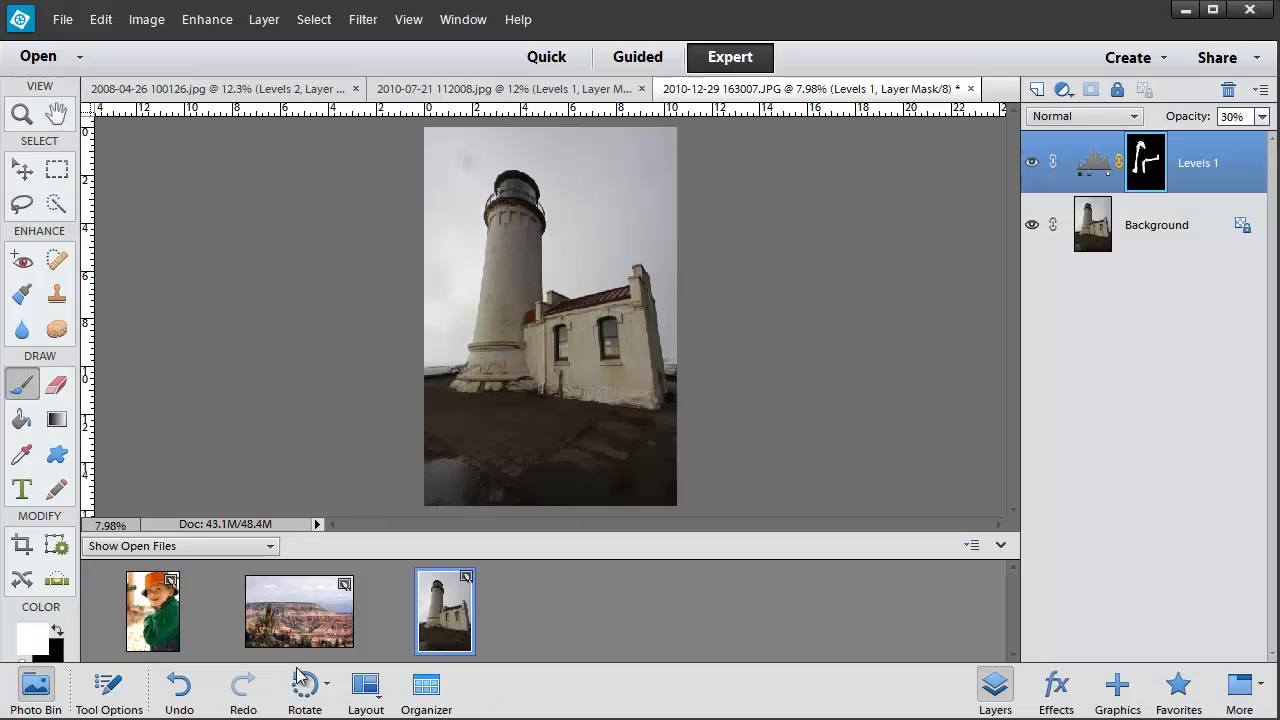
- Bring up the open photo of the boy in the orange hat
{"action": "left_click", "coordinate": [147, 618]}
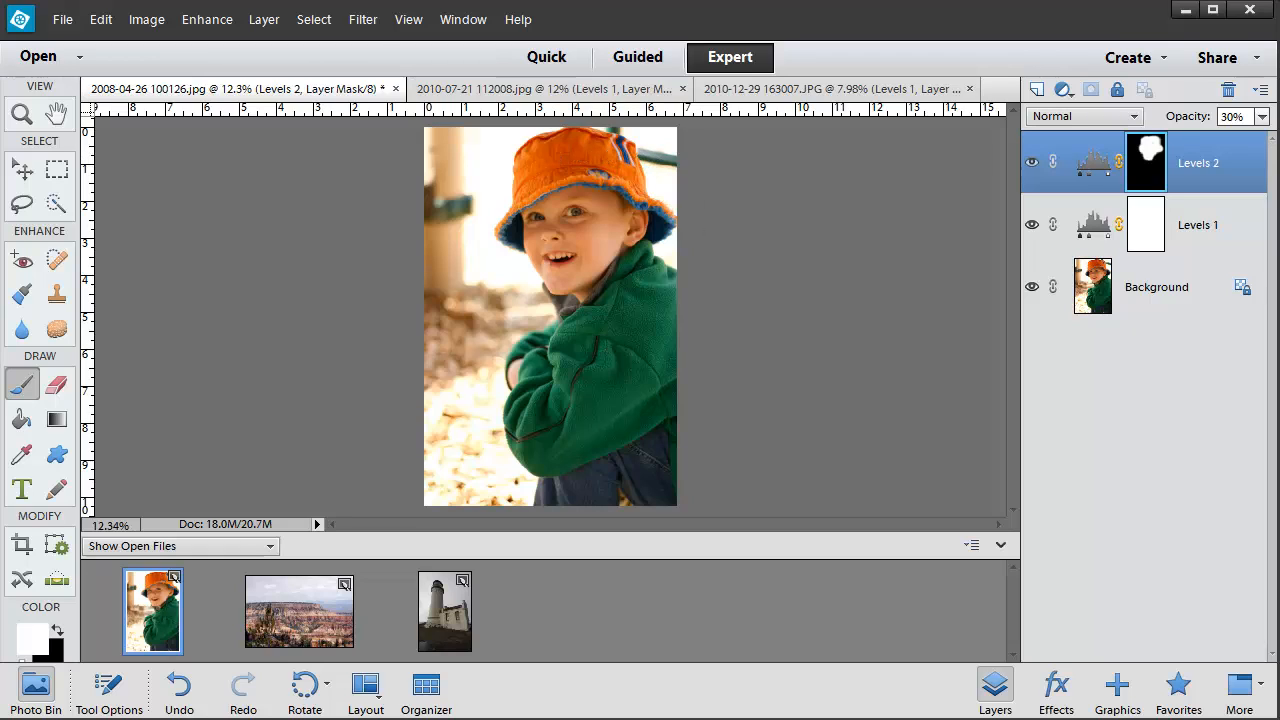
- Add a Hue/Saturation adjustment layer above the Levels 2 layer
{"action": "left_click", "coordinate": [258, 24]}
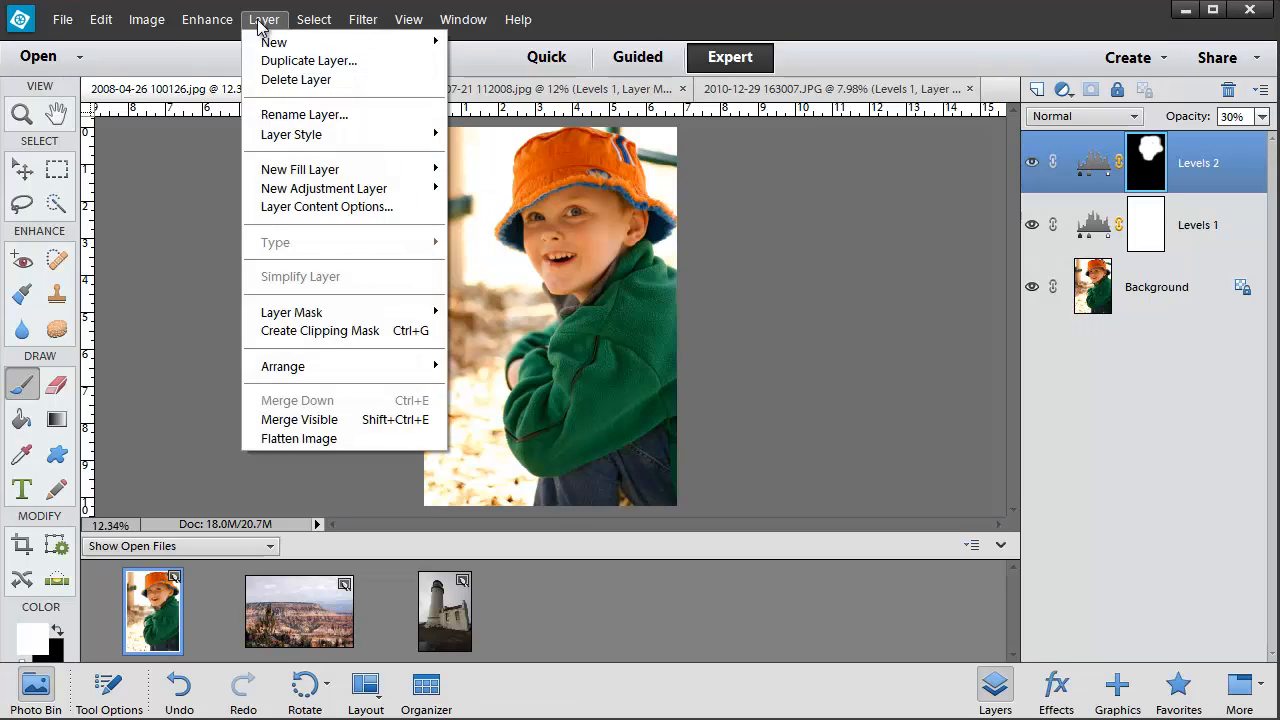
{"action": "mouse_move", "coordinate": [274, 190]}
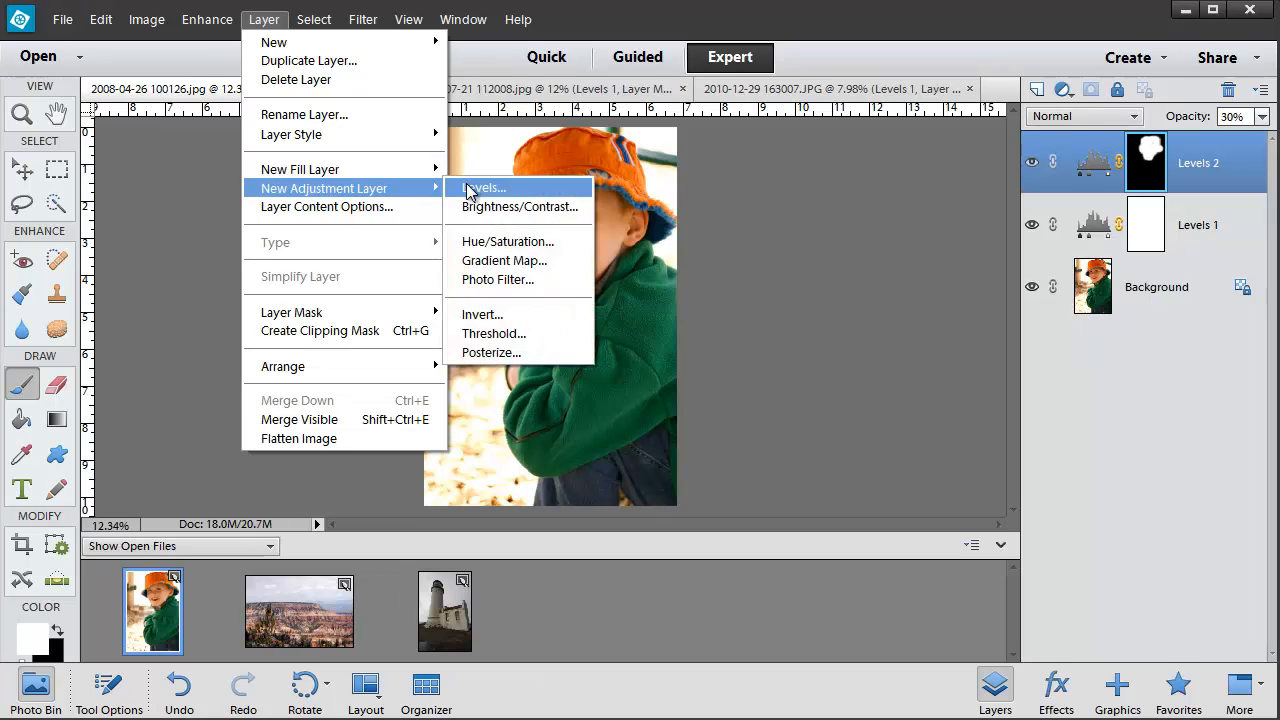
{"action": "left_click", "coordinate": [493, 245]}
{"action": "key", "text": "Return"}
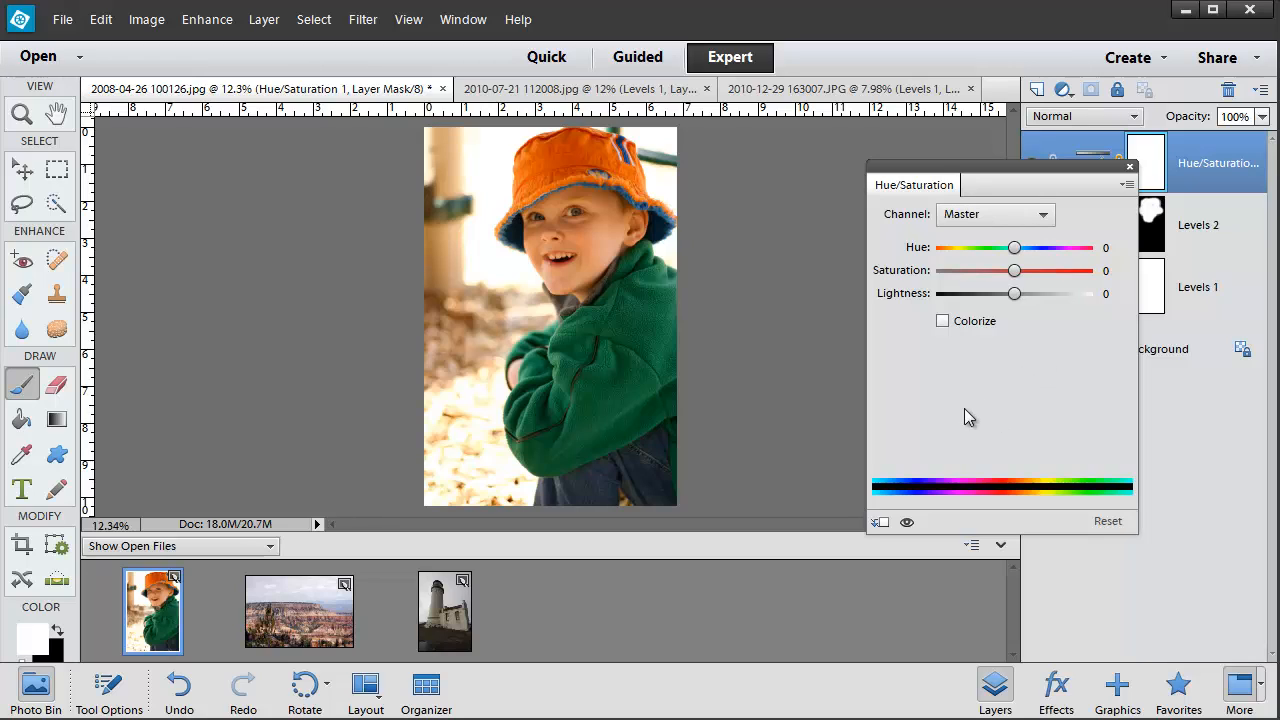
- Target the Reds channel by sampling the orange hat, try a saturation of -9, and reset it to 0
{"action": "left_click", "coordinate": [1043, 216]}
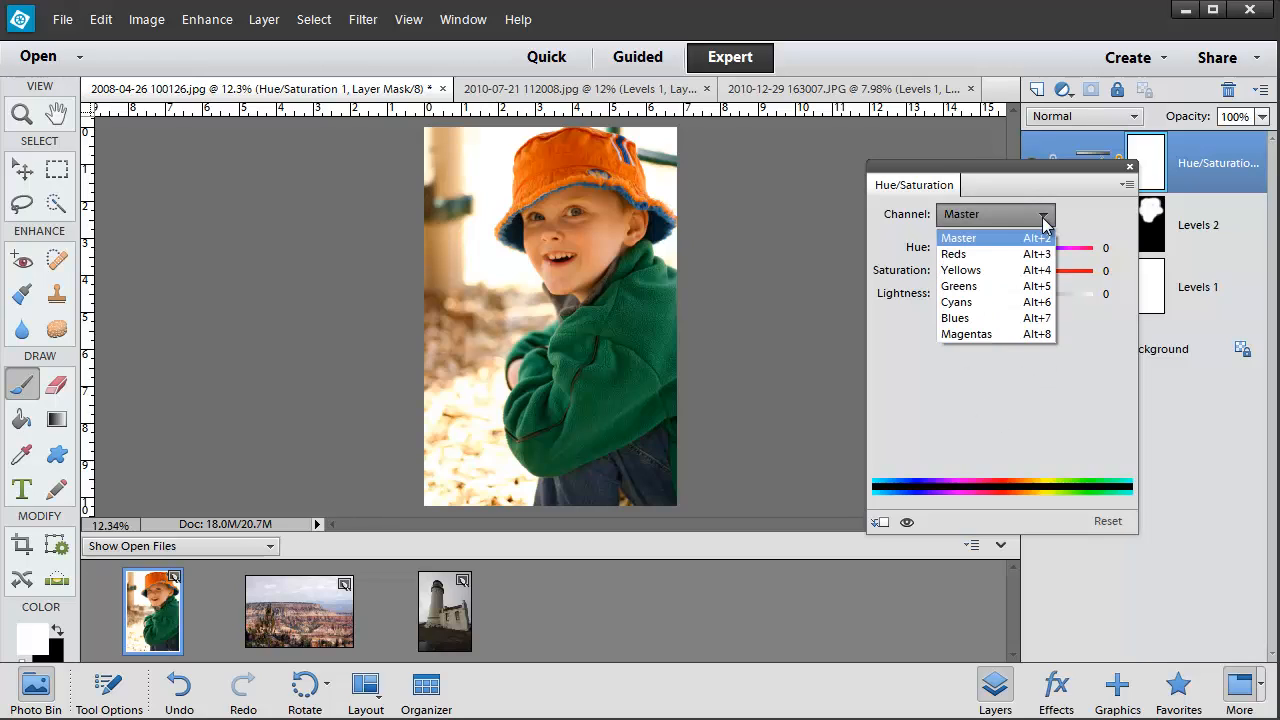
{"action": "left_click", "coordinate": [966, 256]}
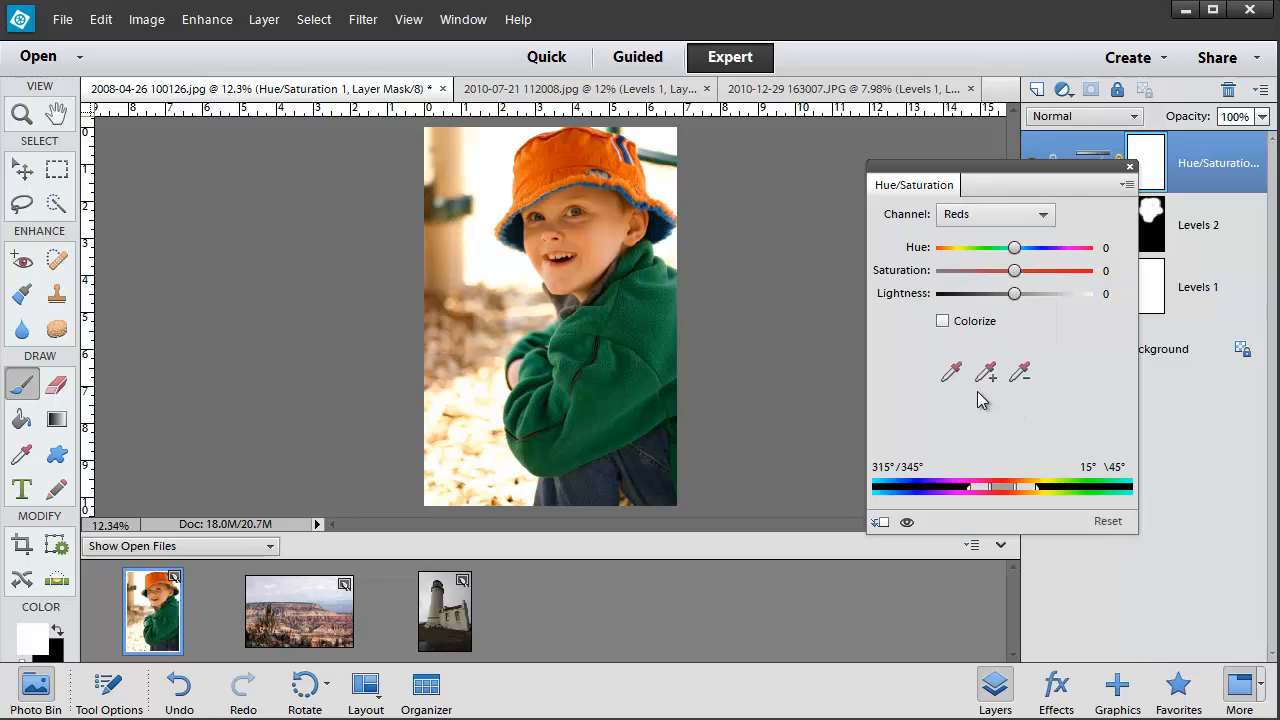
{"action": "left_click", "coordinate": [951, 372]}
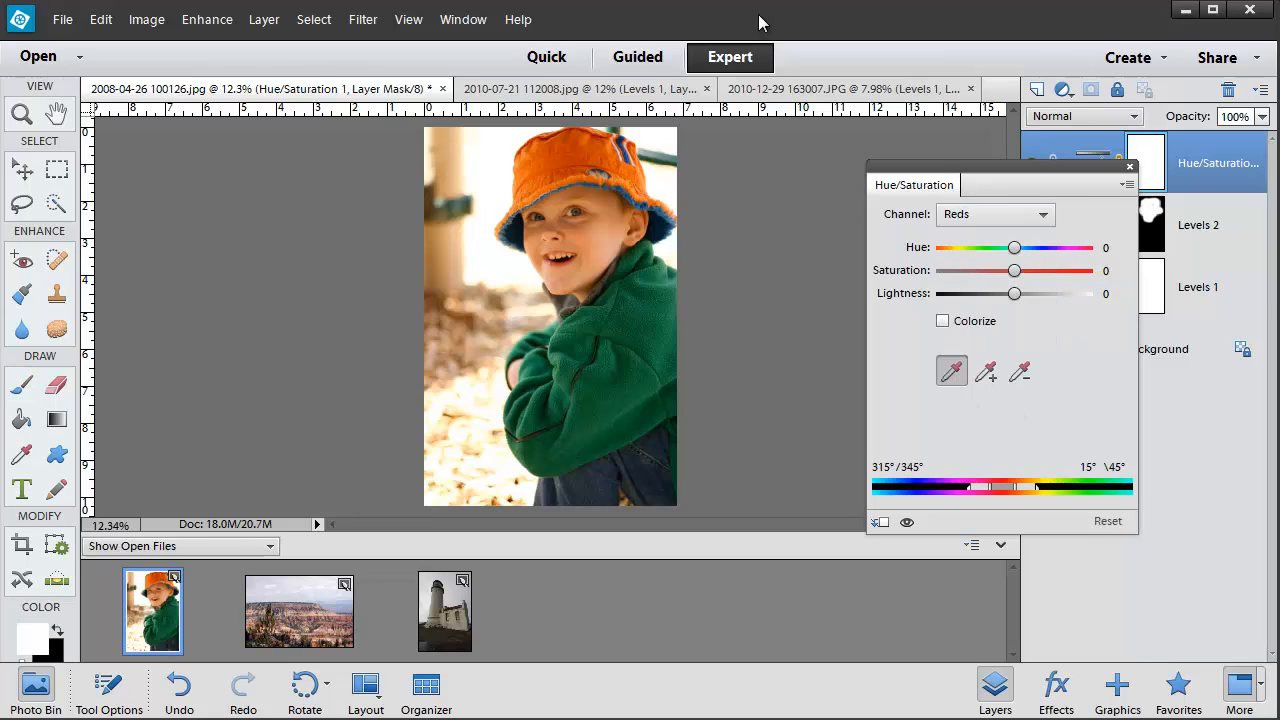
{"action": "left_click", "coordinate": [527, 163]}
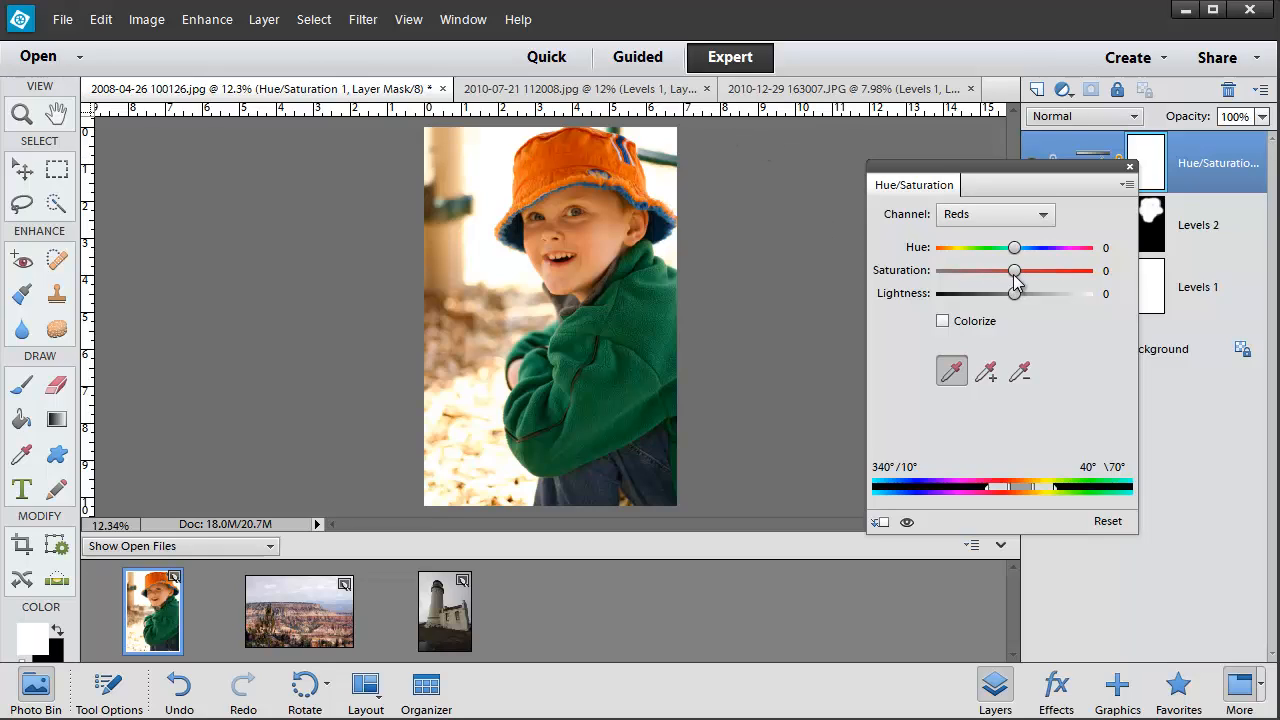
{"action": "mouse_move", "coordinate": [1016, 279]}
{"action": "left_mouse_down"}
{"action": "mouse_move", "coordinate": [1047, 282]}
{"action": "mouse_move", "coordinate": [987, 284]}
{"action": "mouse_move", "coordinate": [1010, 280]}
{"action": "left_mouse_up"}
{"action": "left_click_drag", "start_coordinate": [1117, 271], "coordinate": [1103, 272]}
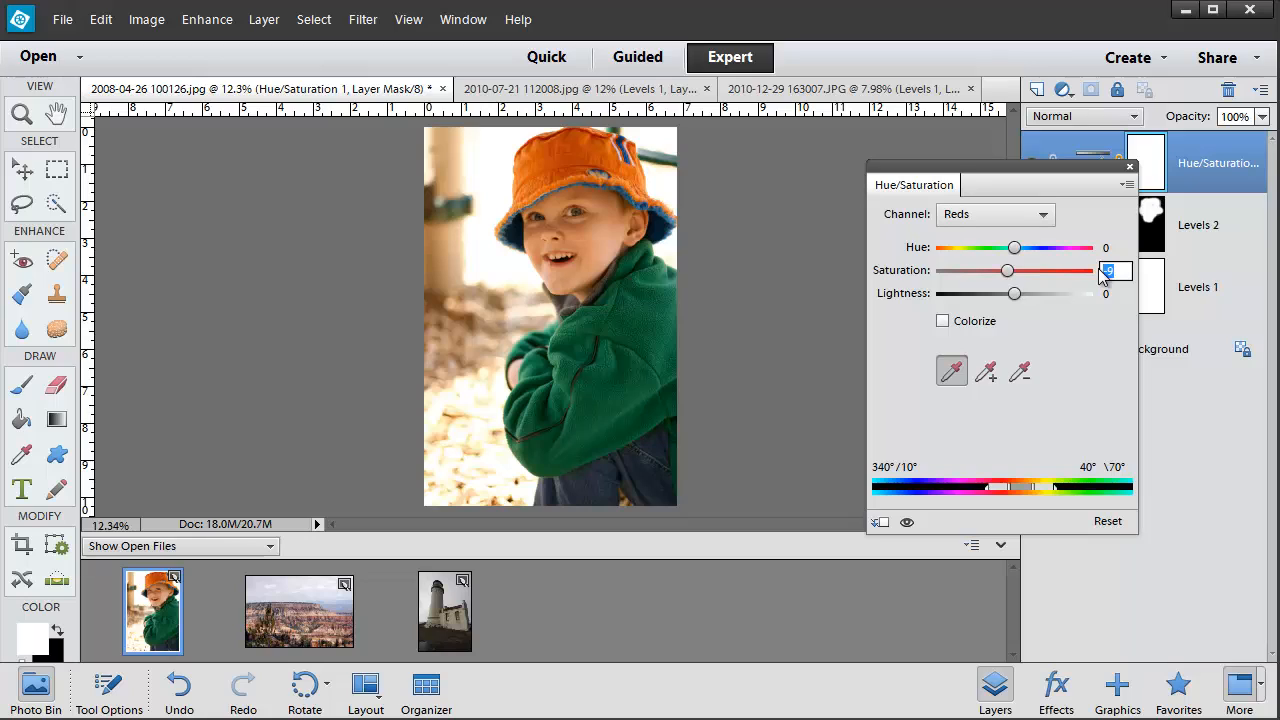
{"action": "type", "text": "0"}
- Set the Master channel's saturation to +18, close the settings, and delete the Hue/Saturation layer
{"action": "left_click", "coordinate": [1043, 214]}
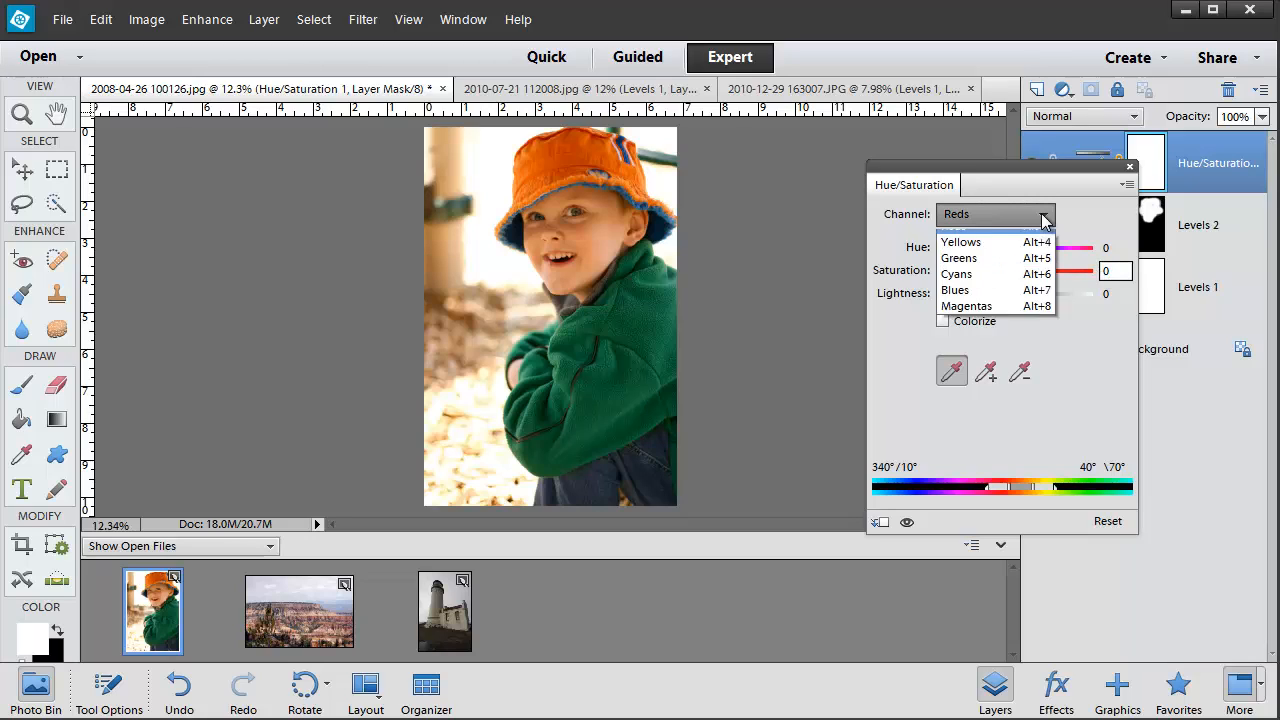
{"action": "left_click", "coordinate": [962, 238]}
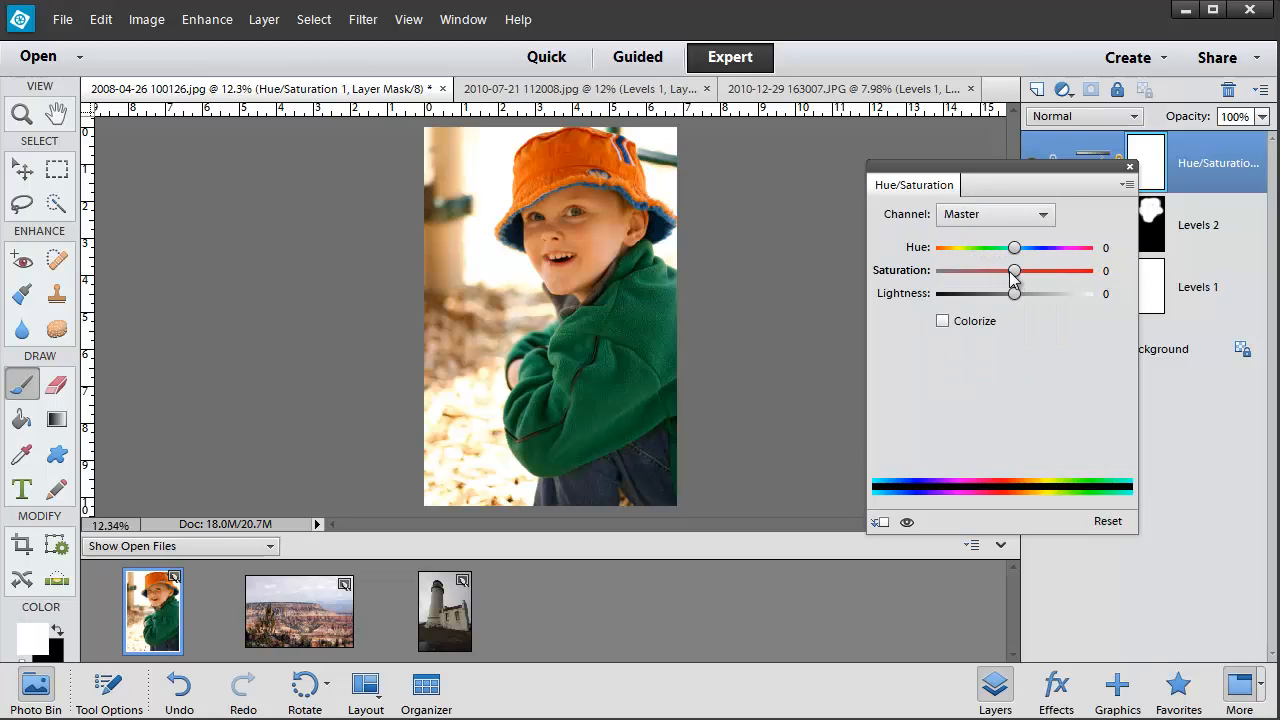
{"action": "left_click_drag", "start_coordinate": [1015, 276], "coordinate": [1032, 276]}
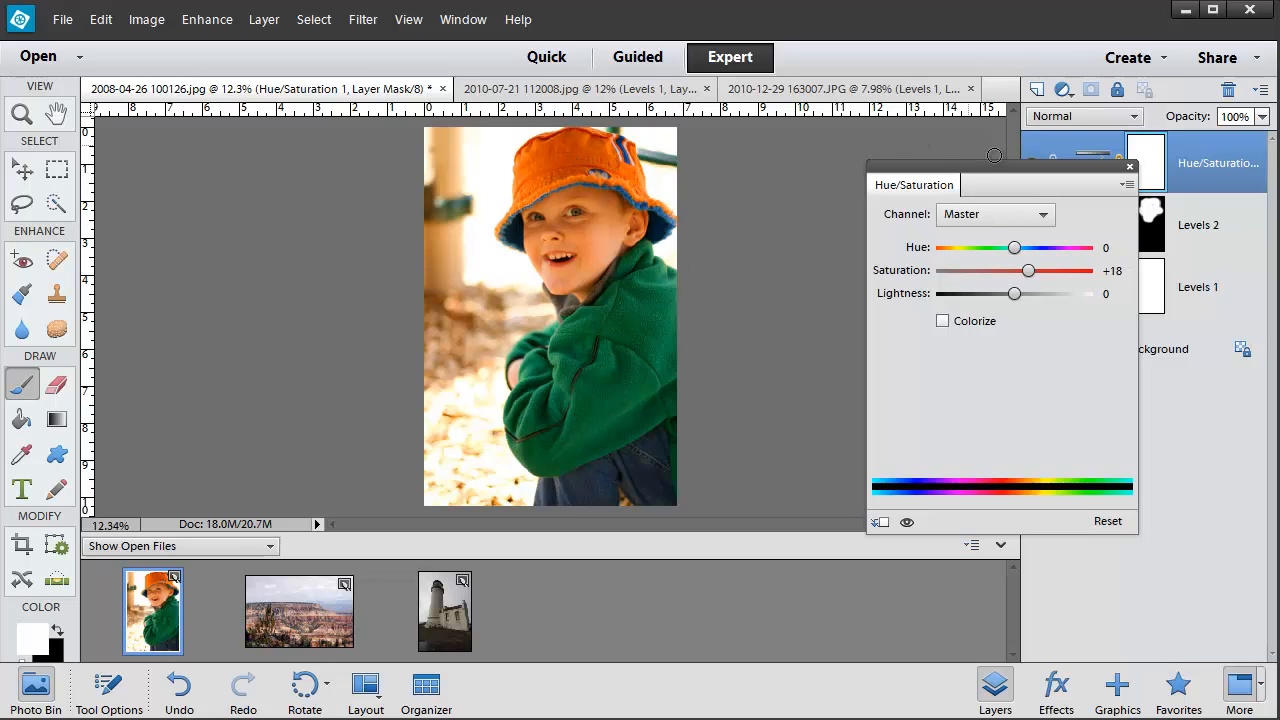
{"action": "left_click", "coordinate": [1129, 166]}
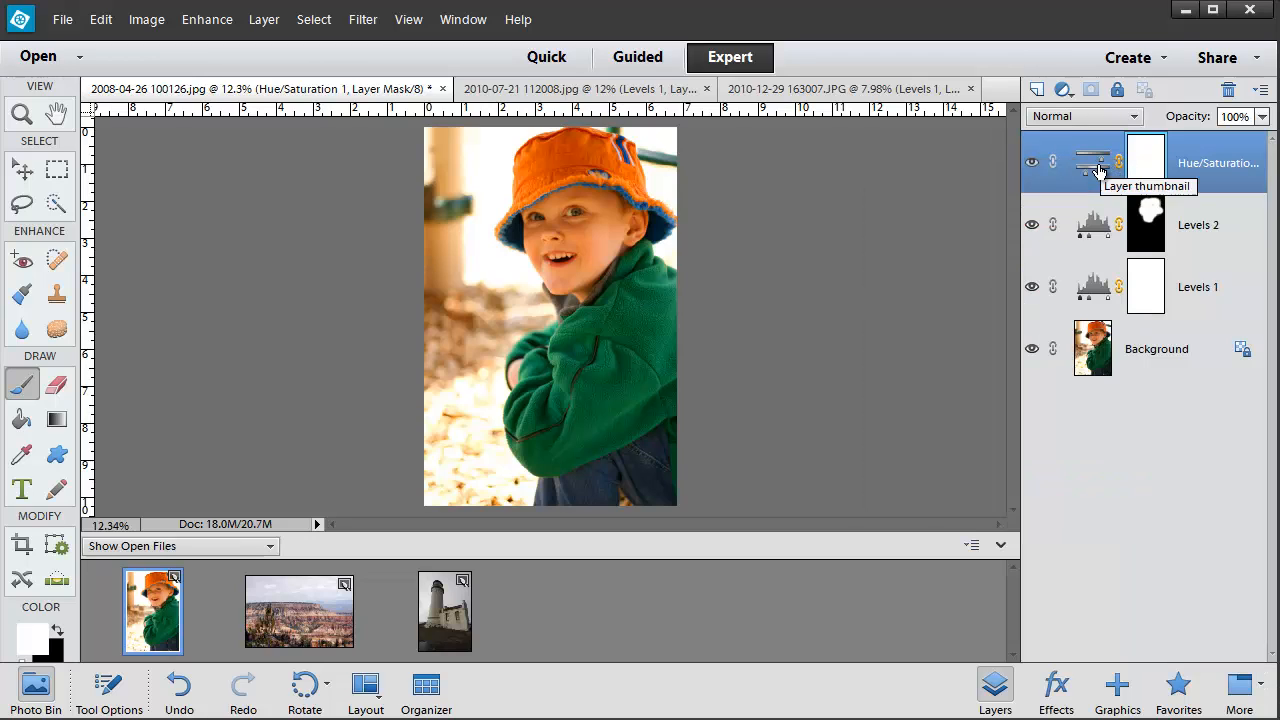
{"action": "left_click_drag", "start_coordinate": [1099, 171], "coordinate": [1230, 90]}
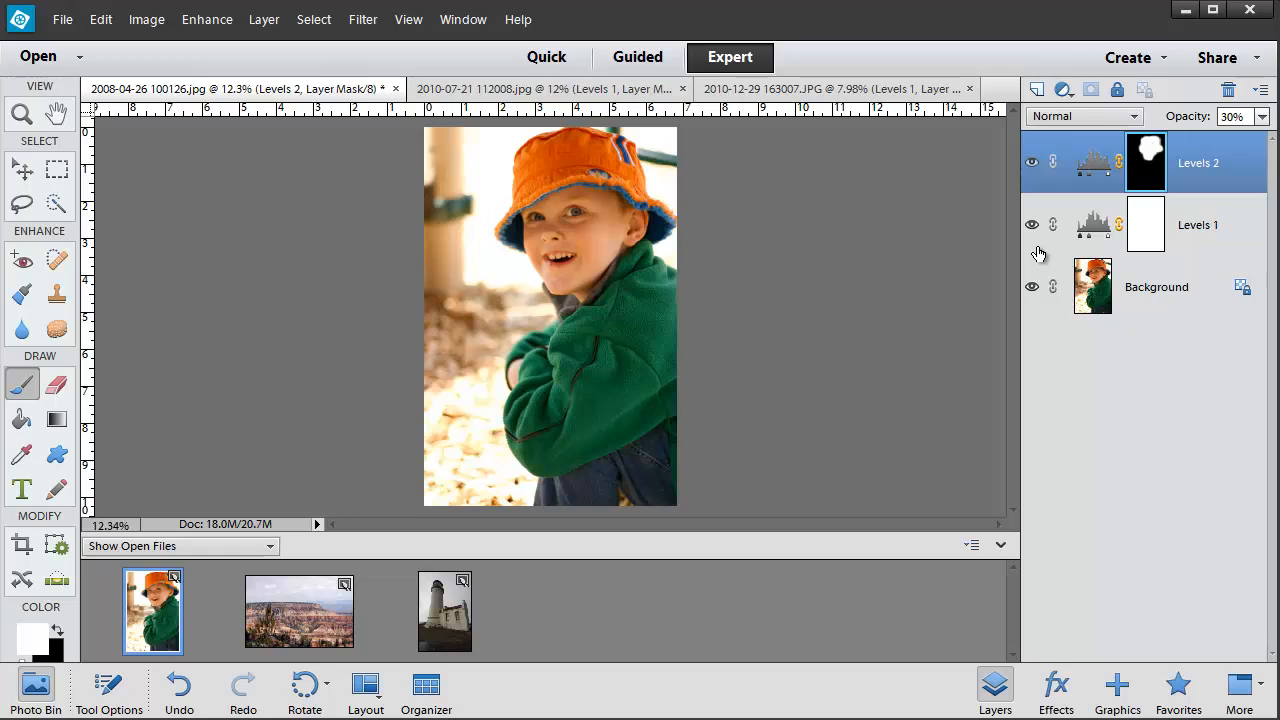
- Stamp all visible layers into a new merged layer above Levels 2
{"action": "key", "text": "ctrl+alt+shift+e"}
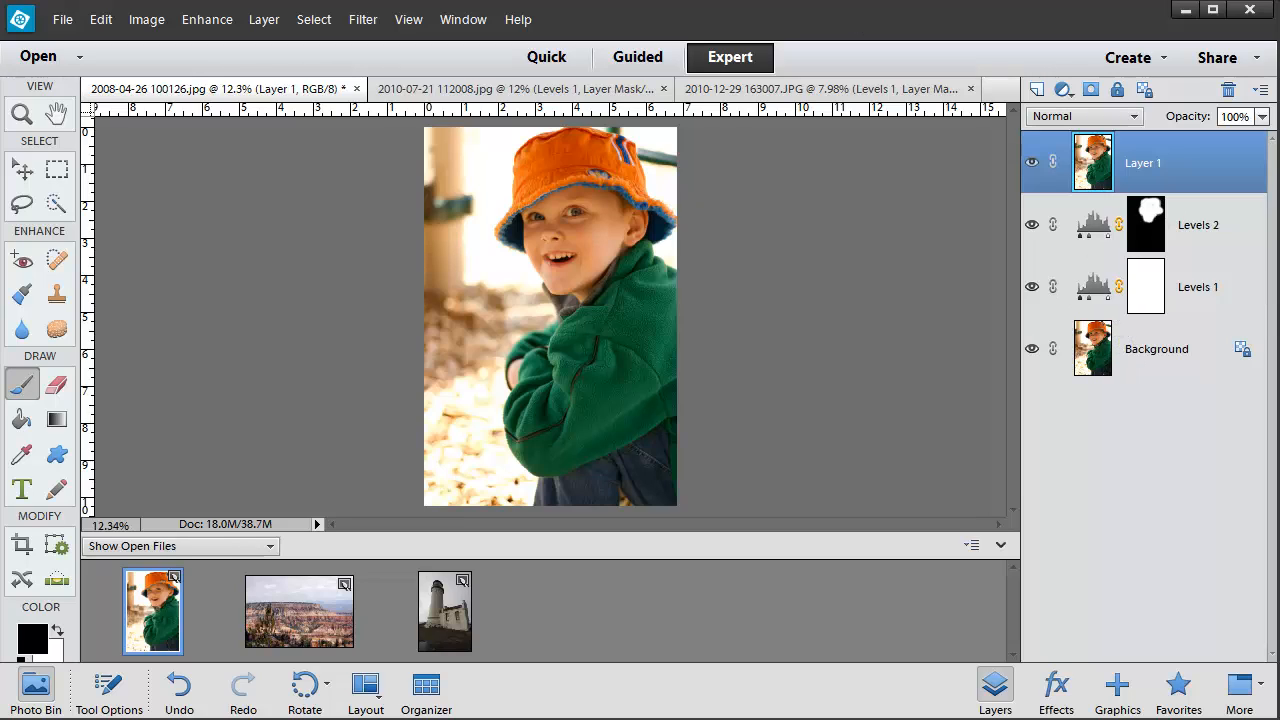
- Start Convert to Black and White on the merged layer, compare the preset styles, and choose Portraits
{"action": "left_click", "coordinate": [207, 21]}
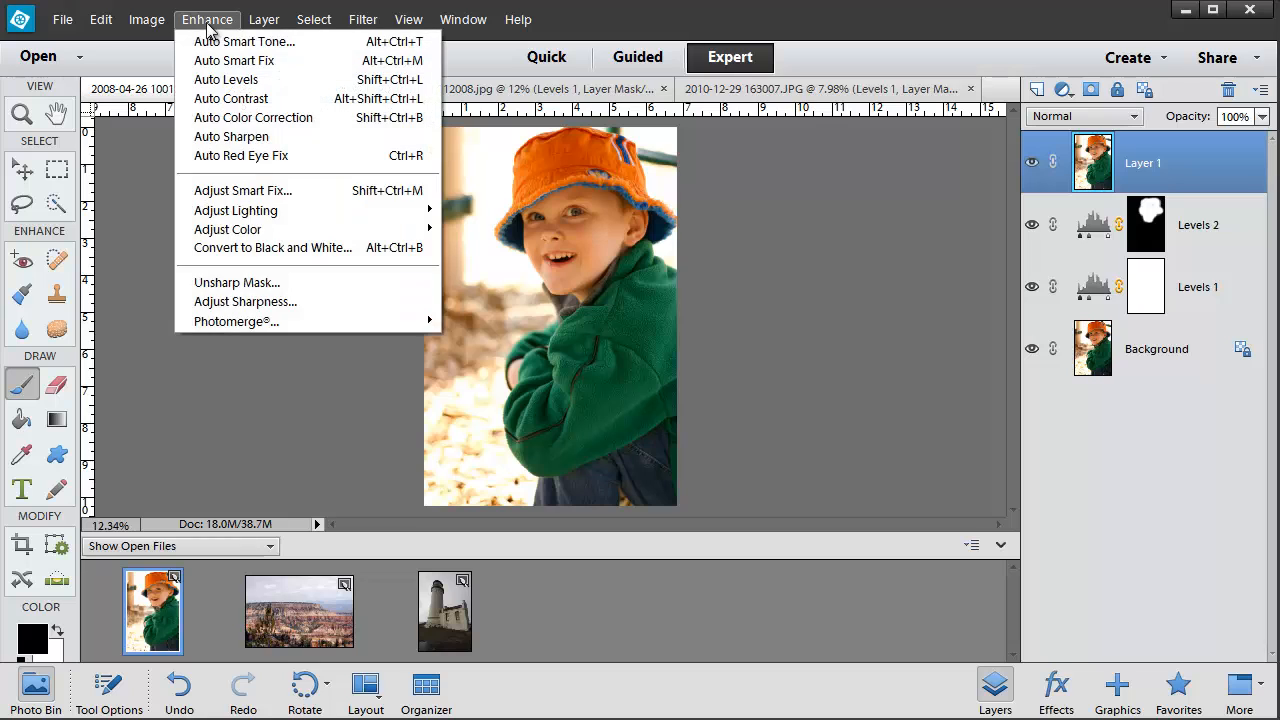
{"action": "left_click", "coordinate": [238, 250]}
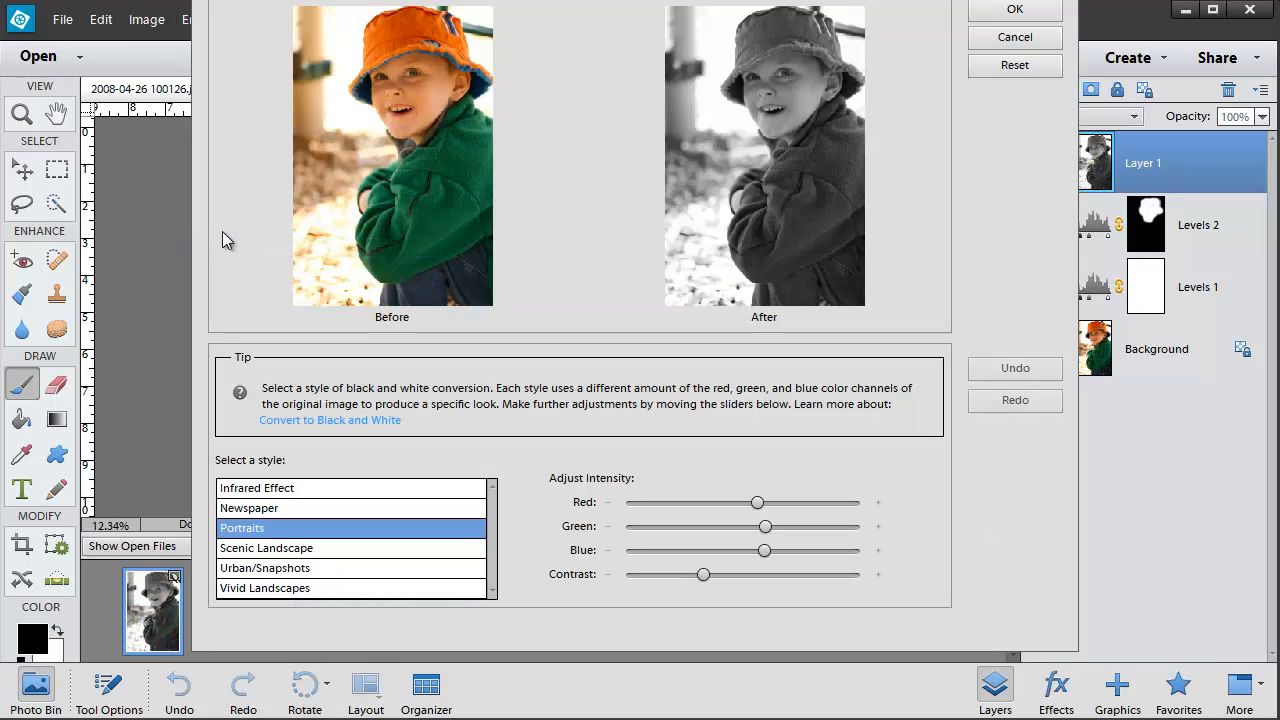
{"action": "left_click", "coordinate": [255, 508]}
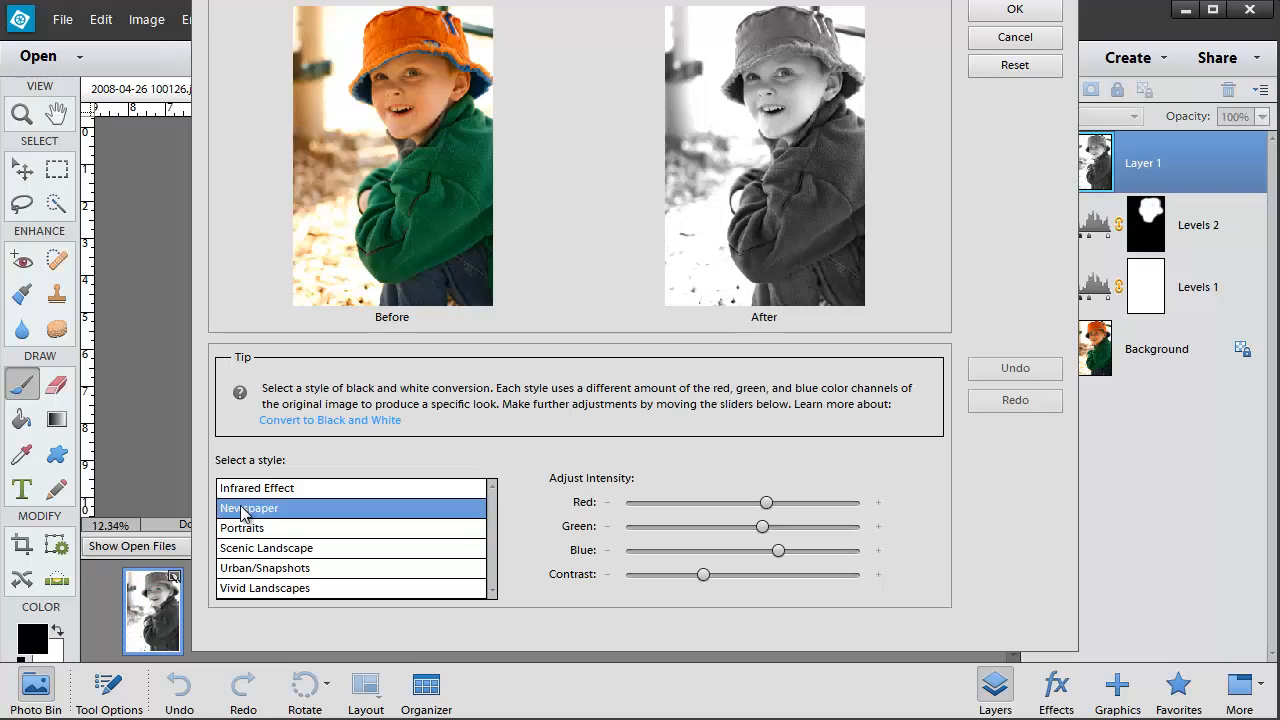
{"action": "left_click", "coordinate": [242, 528]}
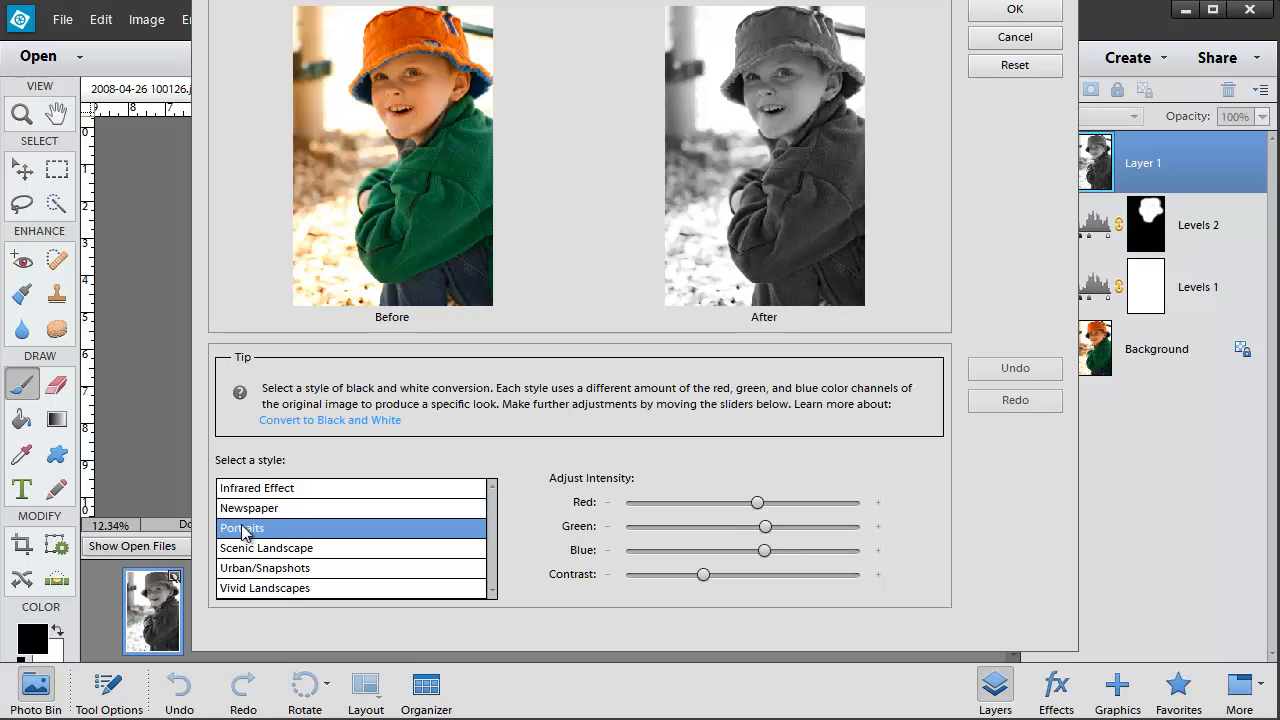
{"action": "left_click", "coordinate": [249, 550]}
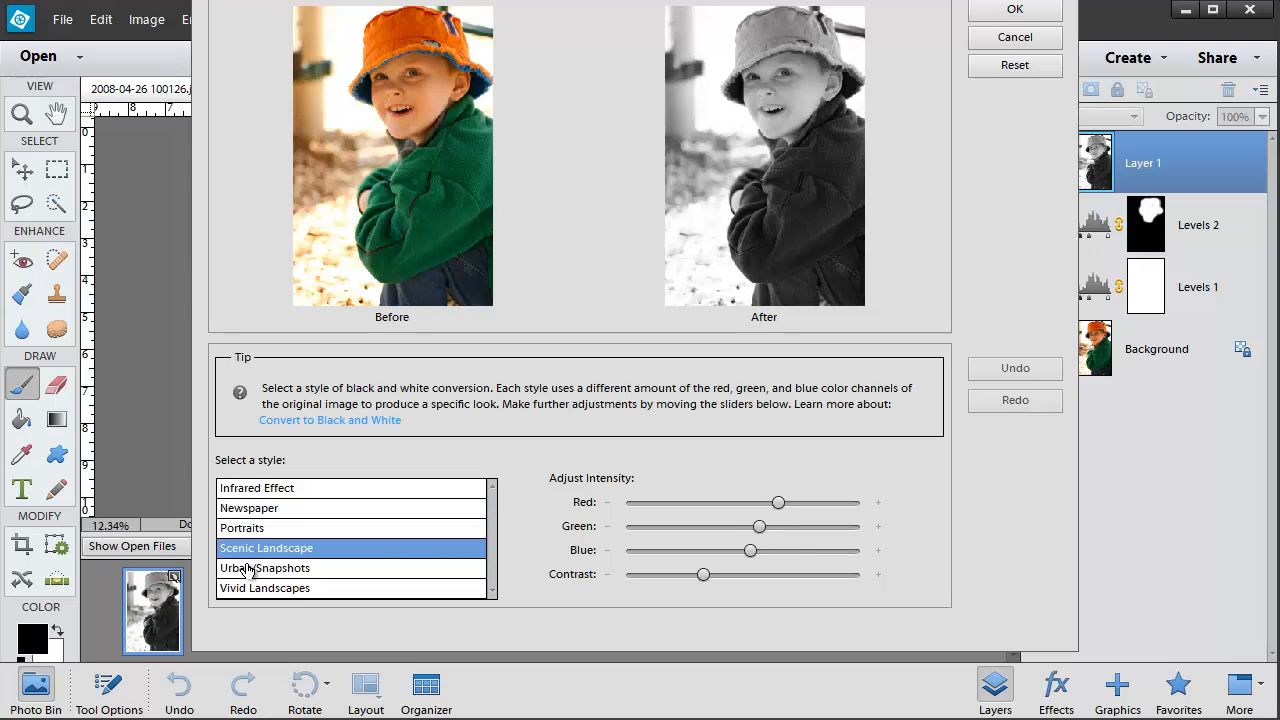
{"action": "left_click", "coordinate": [249, 571]}
{"action": "left_click", "coordinate": [251, 590]}
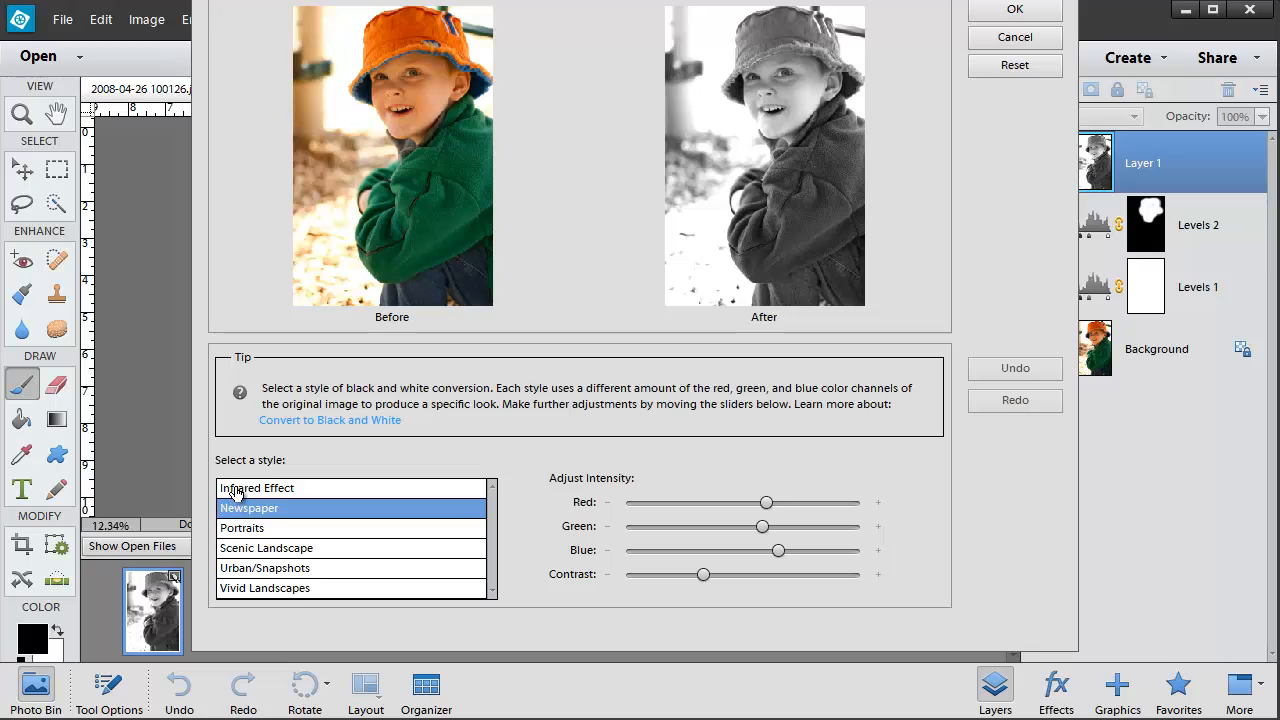
{"action": "left_click", "coordinate": [236, 490]}
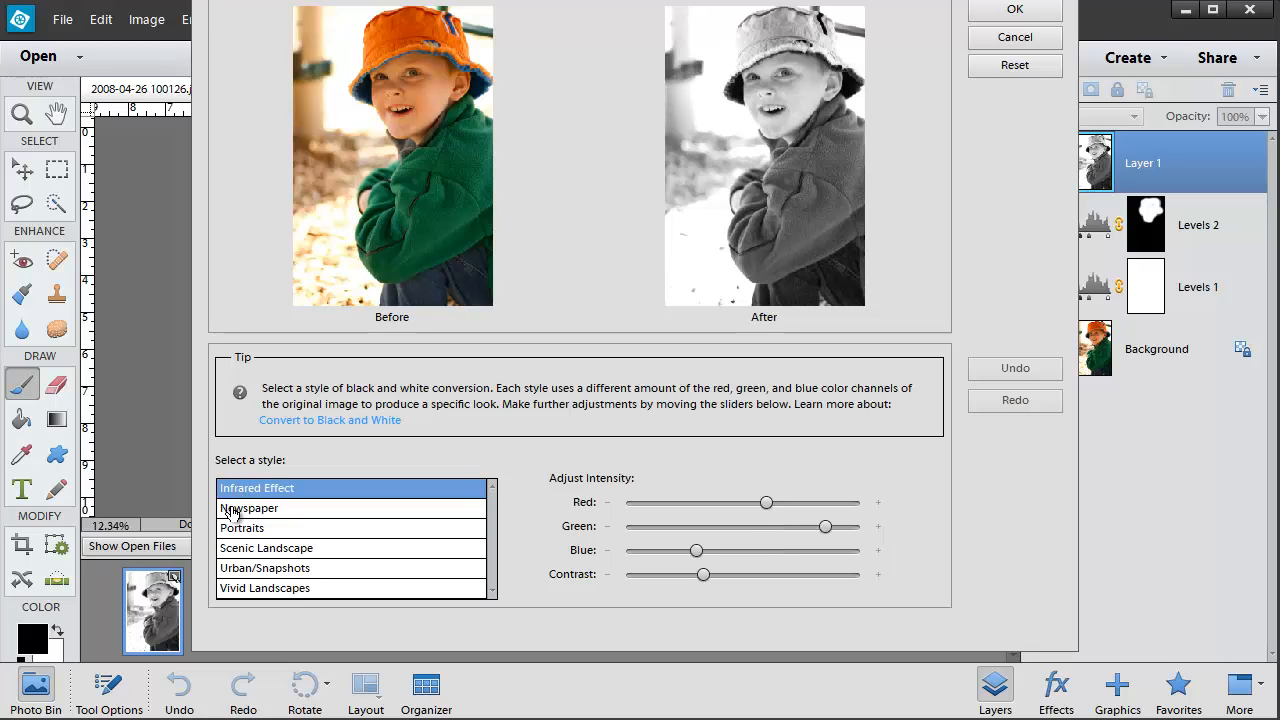
{"action": "left_click", "coordinate": [232, 510]}
{"action": "left_click", "coordinate": [229, 536]}
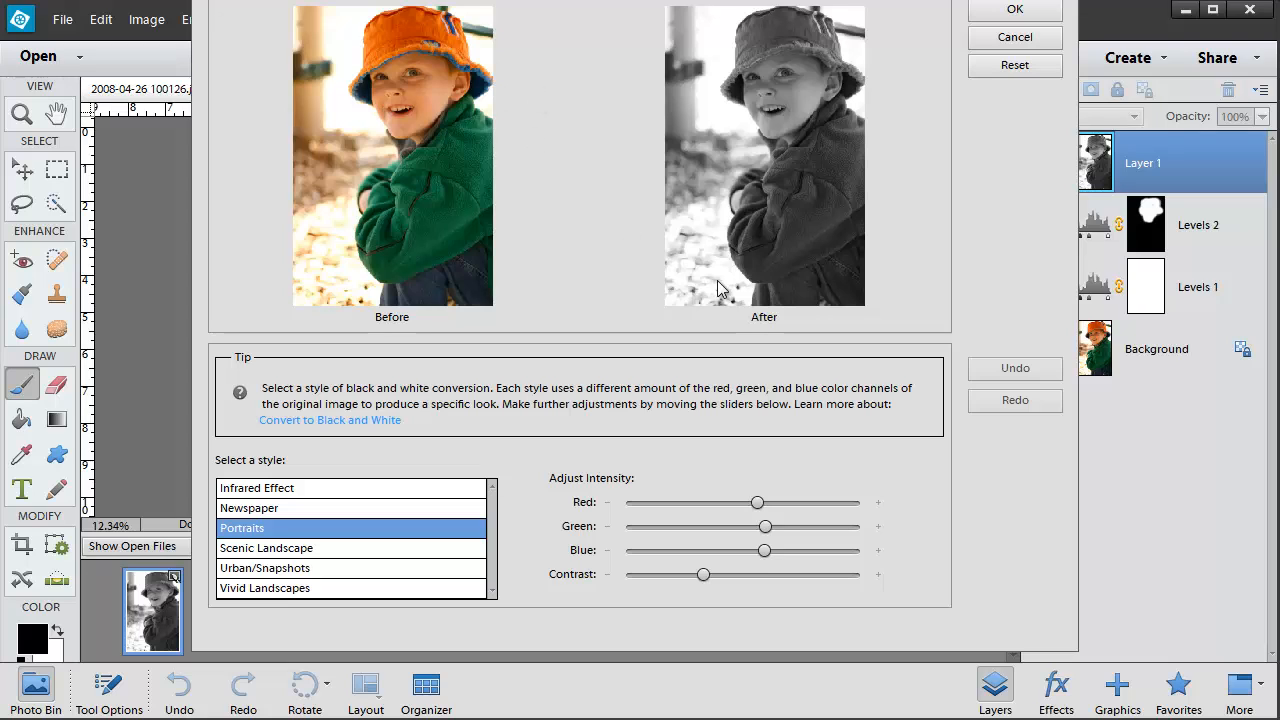
- Try more red intensity, less blue and more contrast in the Portraits conversion, and discard the black and white conversion
{"action": "left_click_drag", "start_coordinate": [758, 510], "coordinate": [774, 514]}
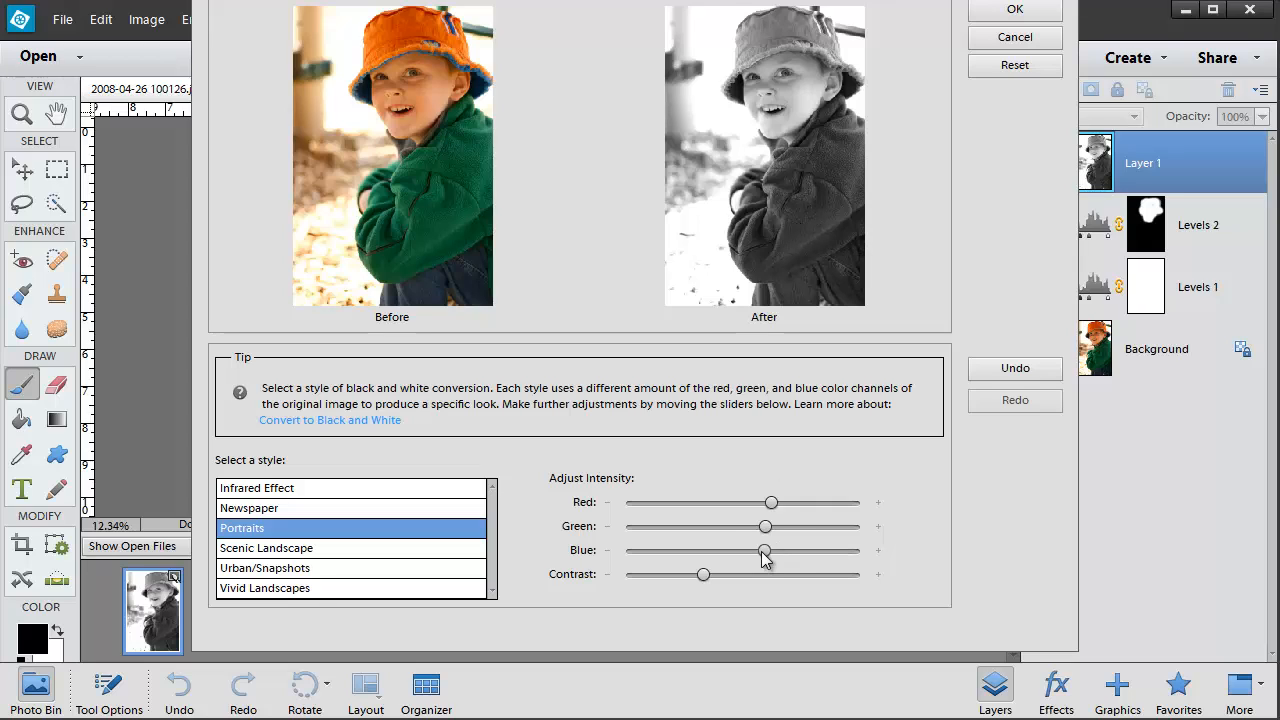
{"action": "left_click_drag", "start_coordinate": [765, 527], "coordinate": [682, 567]}
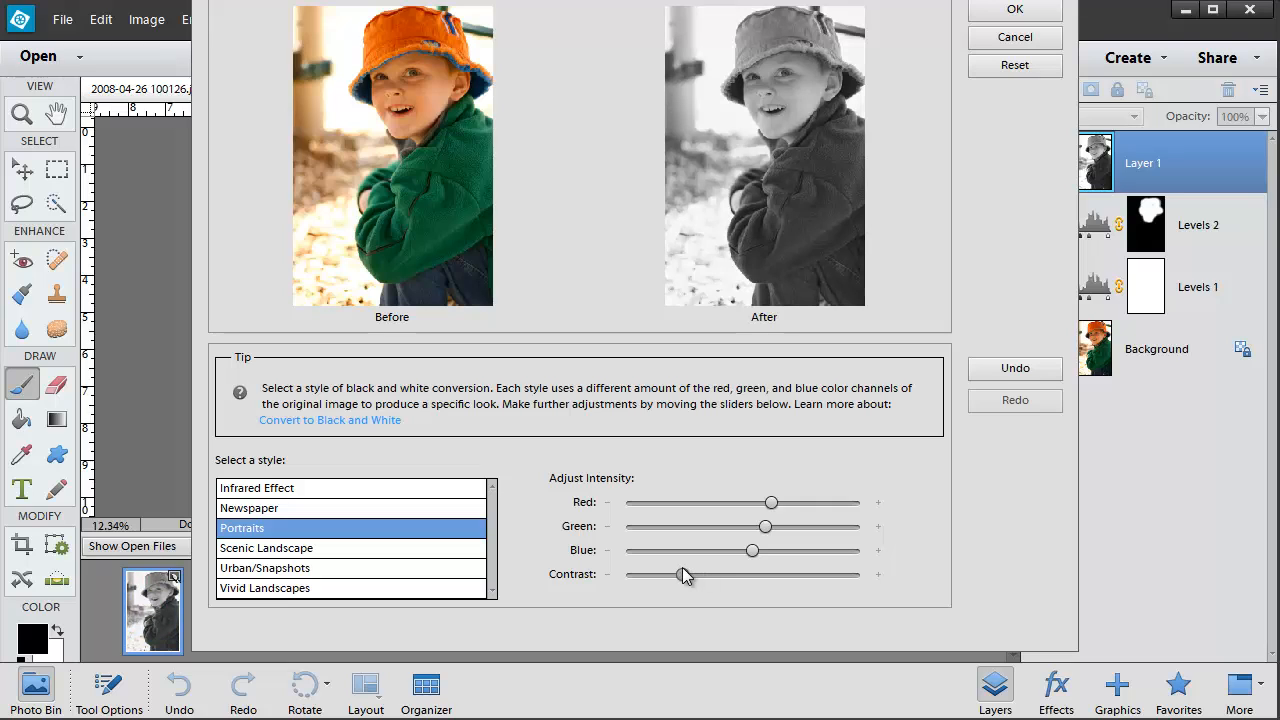
{"action": "left_click_drag", "start_coordinate": [686, 567], "coordinate": [703, 564]}
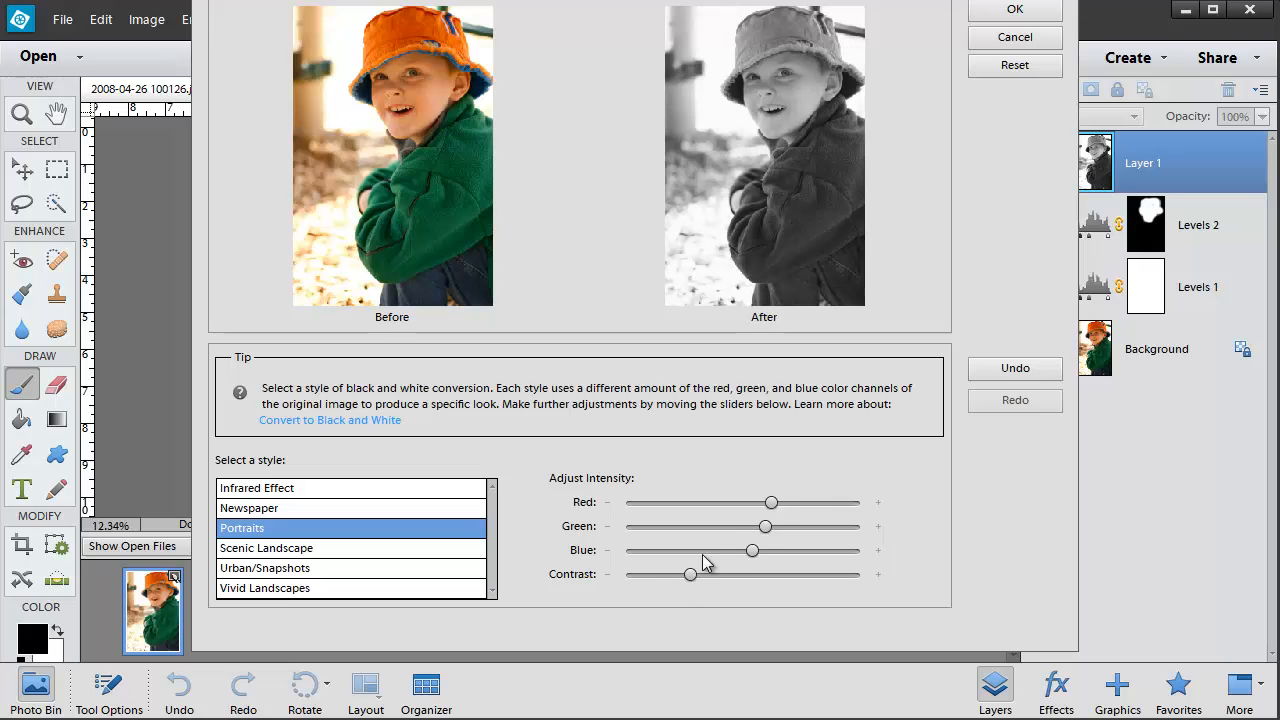
{"action": "left_click_drag", "start_coordinate": [770, 503], "coordinate": [779, 512]}
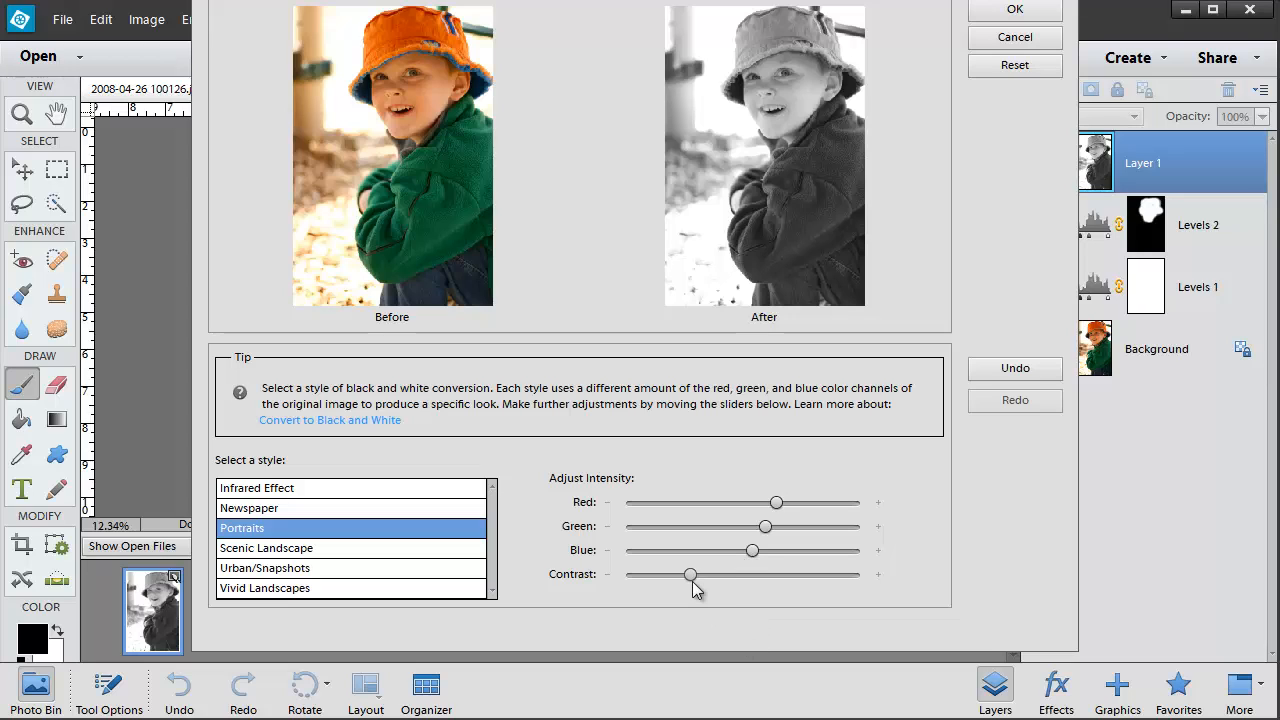
{"action": "left_click_drag", "start_coordinate": [692, 577], "coordinate": [712, 577]}
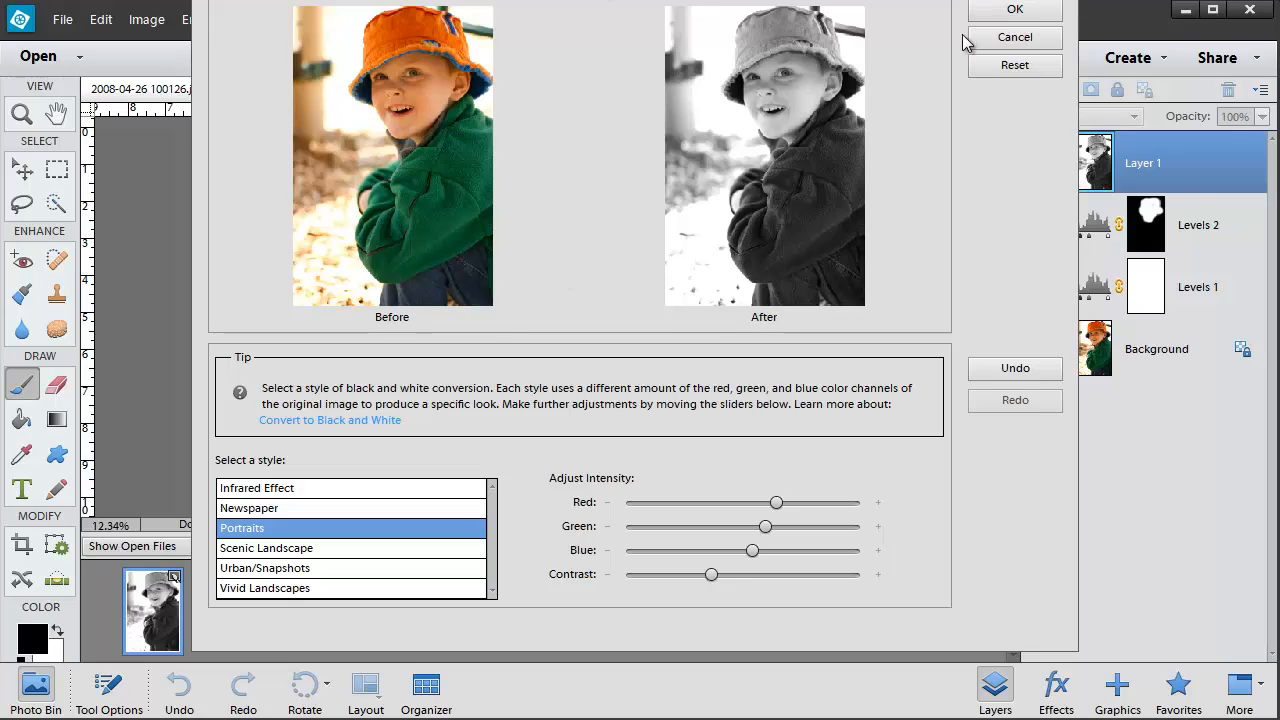
{"action": "left_click", "coordinate": [1042, 40]}
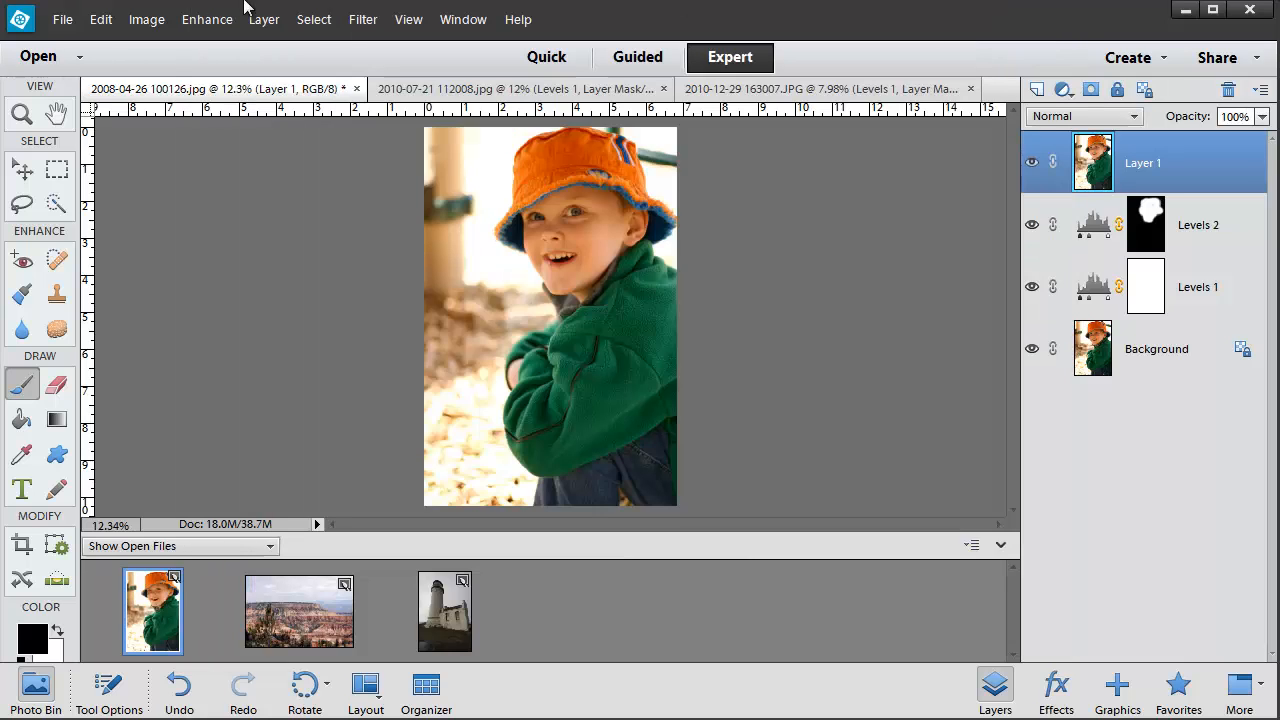
- Add a Gradient Map adjustment layer above Layer 1 and move its settings clear of the layer list
{"action": "left_click", "coordinate": [275, 21]}
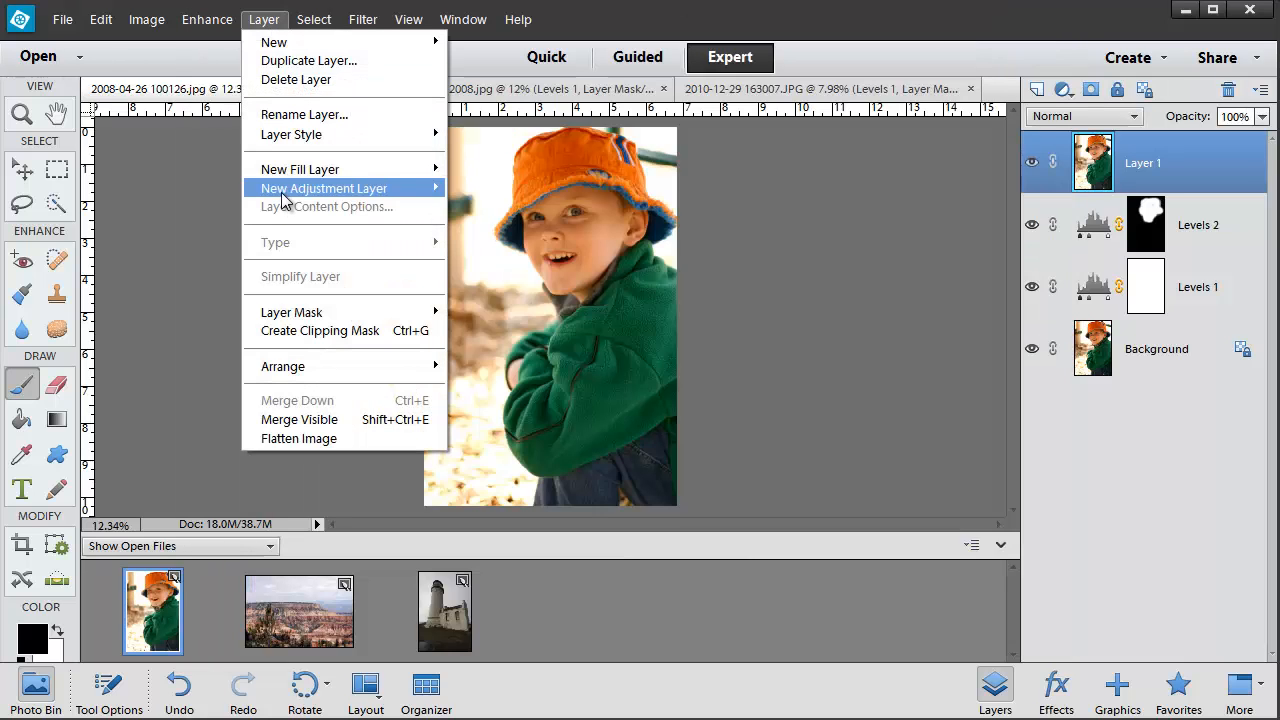
{"action": "mouse_move", "coordinate": [284, 201]}
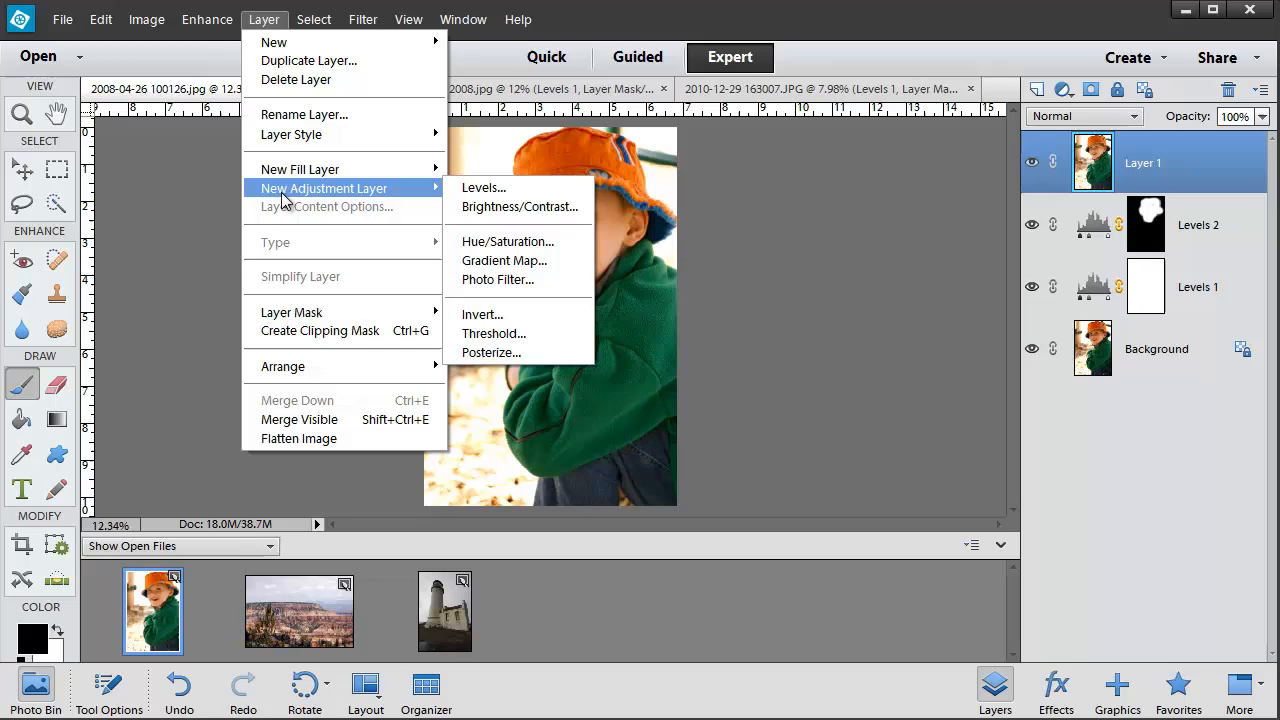
{"action": "left_click", "coordinate": [534, 262]}
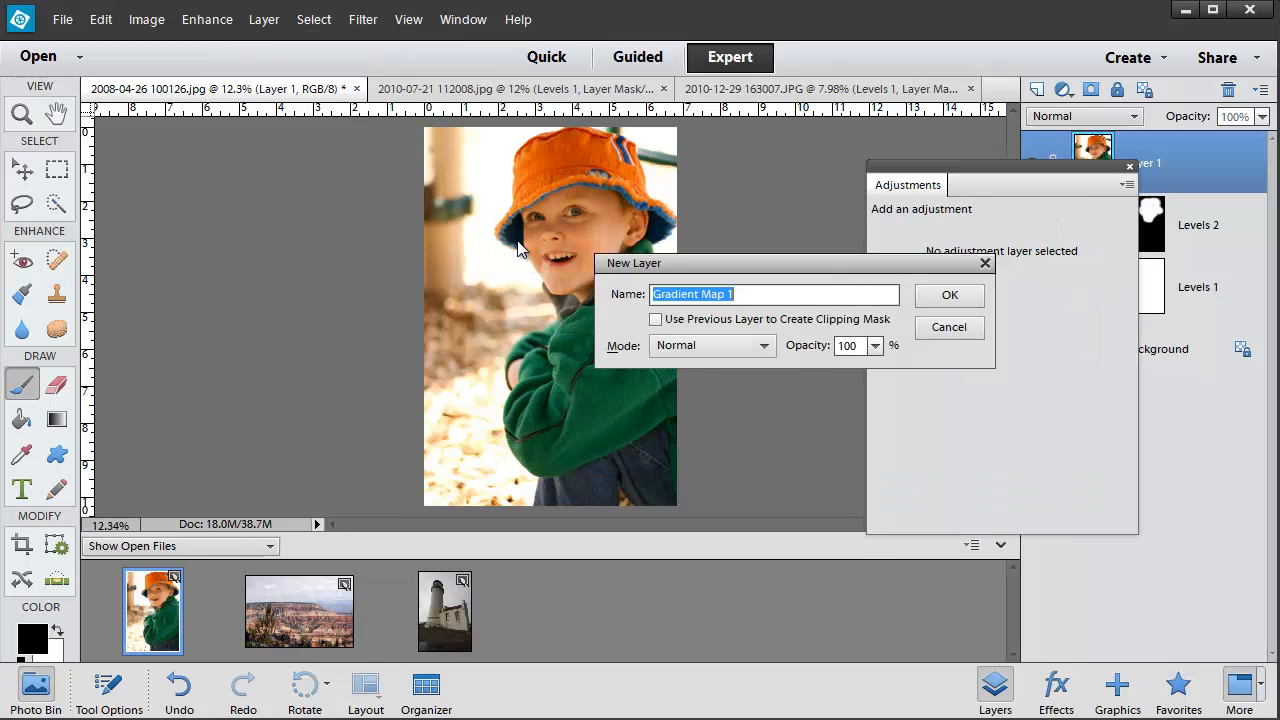
{"action": "left_click", "coordinate": [954, 292]}
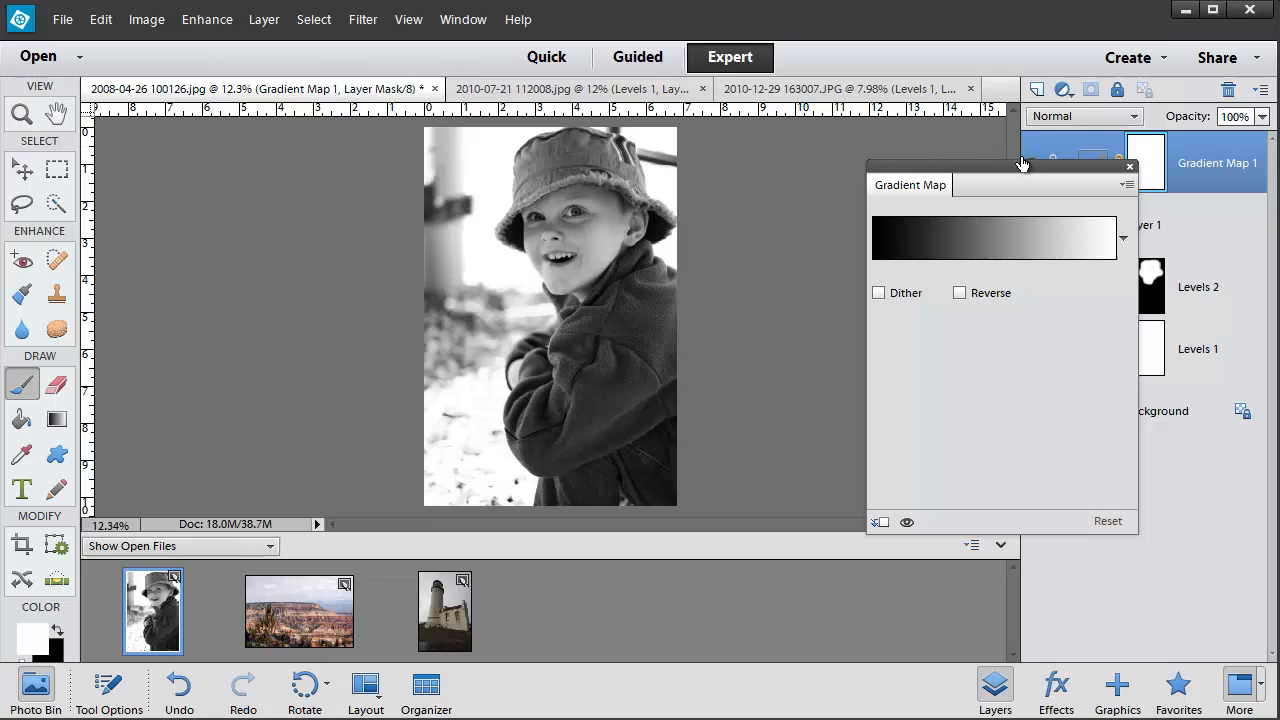
{"action": "left_click_drag", "start_coordinate": [1018, 163], "coordinate": [935, 290]}
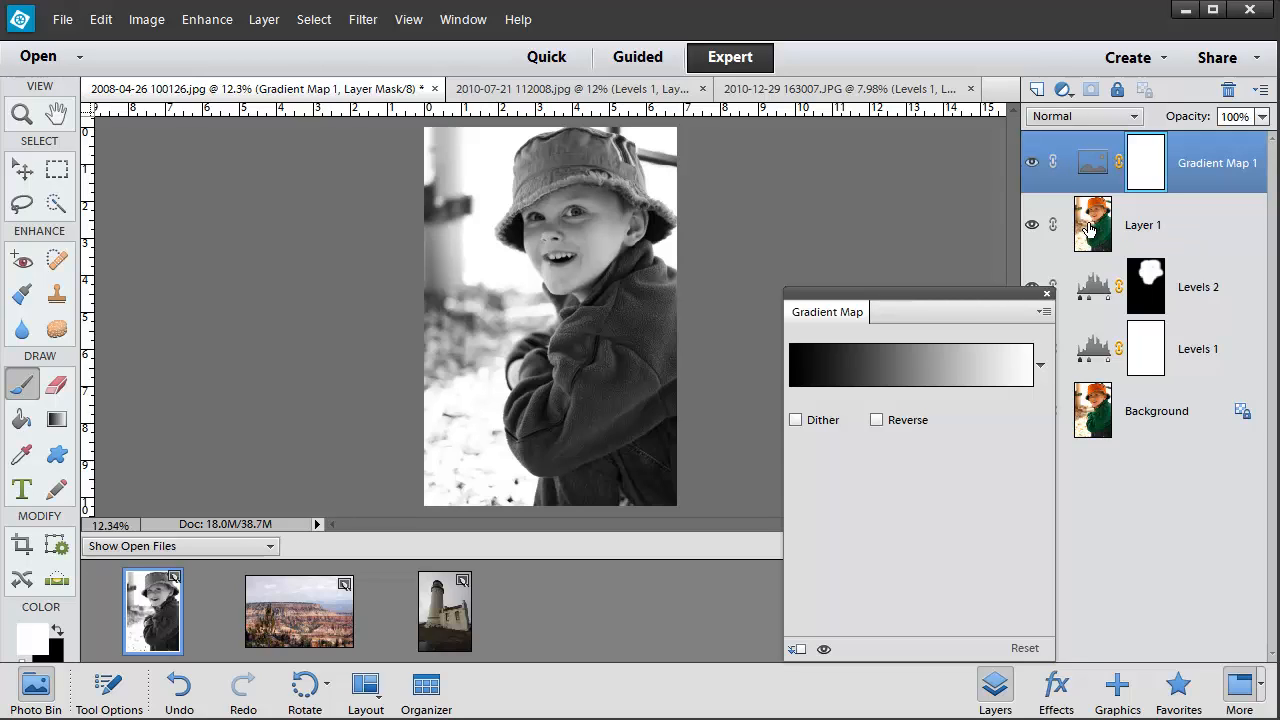
{"action": "left_click_drag", "start_coordinate": [894, 298], "coordinate": [840, 156]}
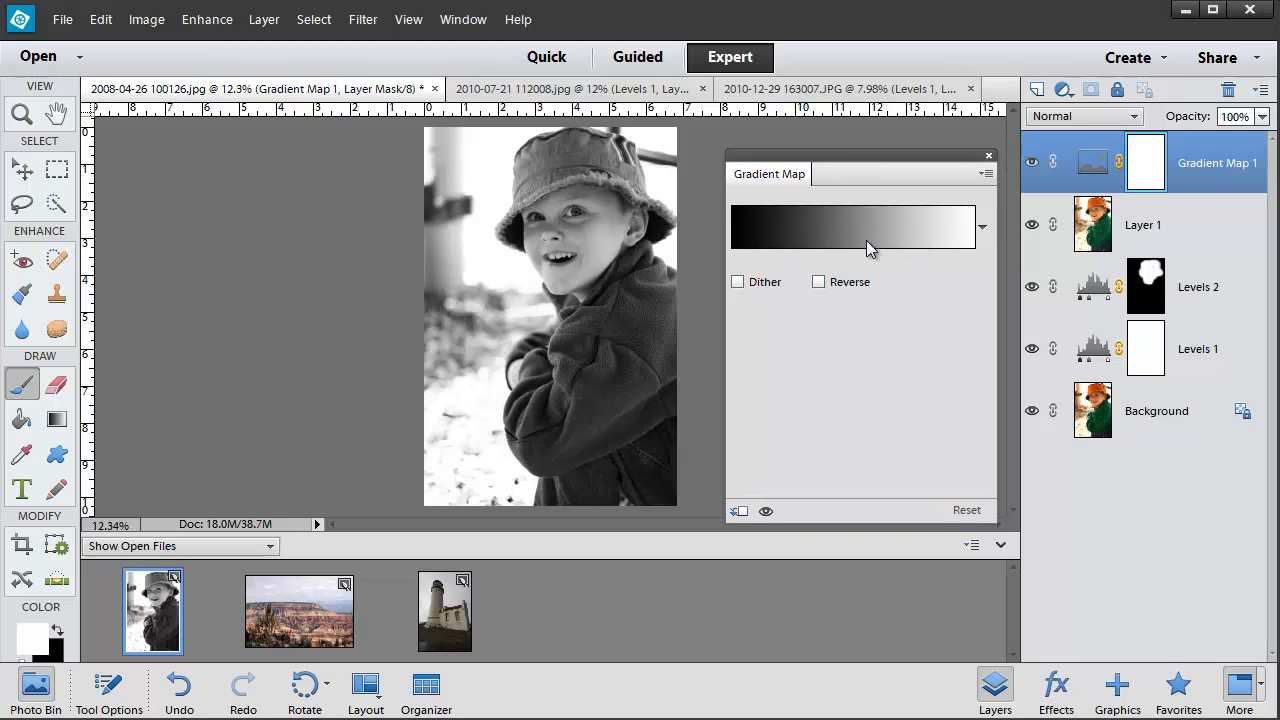
- Open the Gradient Map's gradient for editing clear of the photo and set the black stop's hue to 25°
{"action": "left_click", "coordinate": [813, 237]}
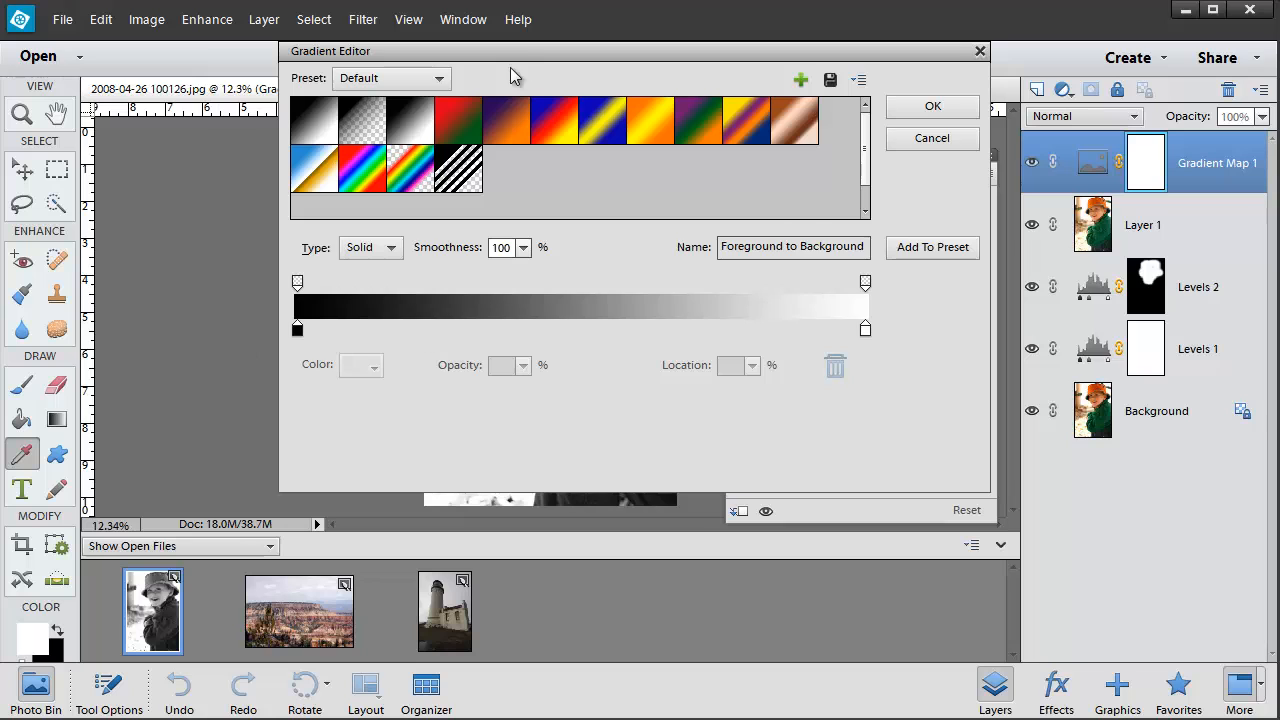
{"action": "left_click_drag", "start_coordinate": [524, 63], "coordinate": [934, 160]}
{"action": "left_click", "coordinate": [707, 426]}
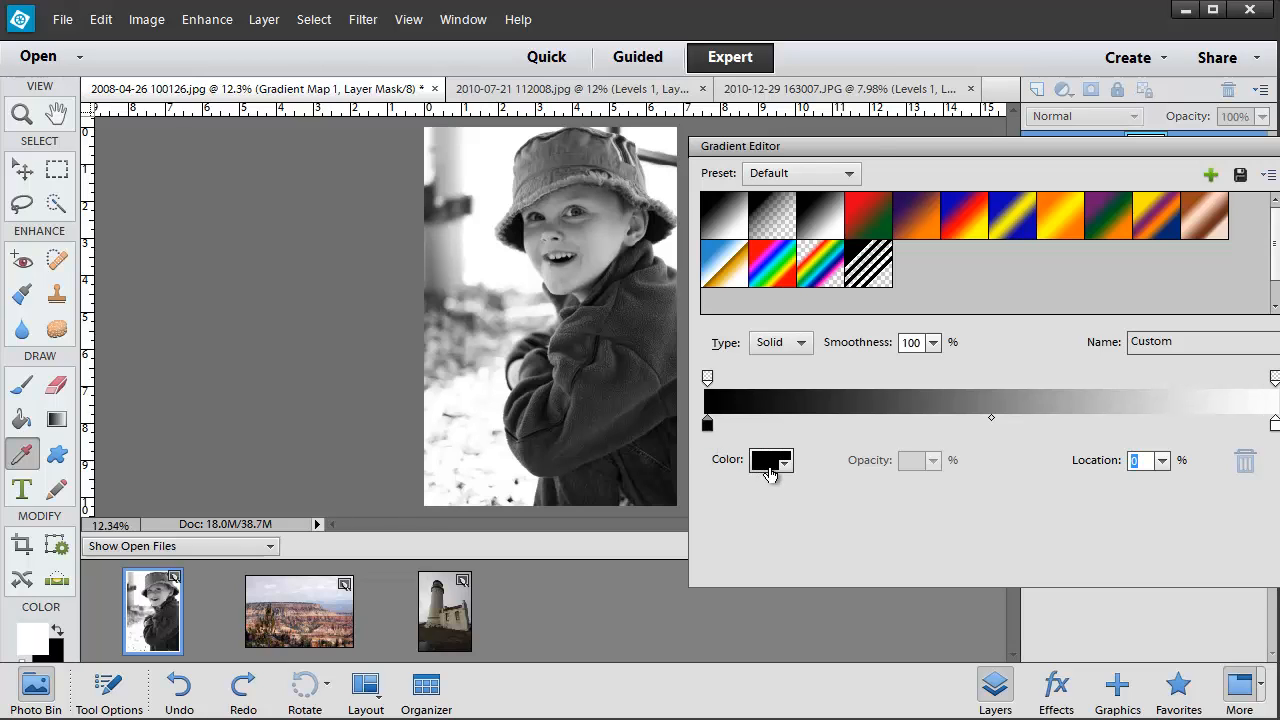
{"action": "left_click", "coordinate": [770, 462]}
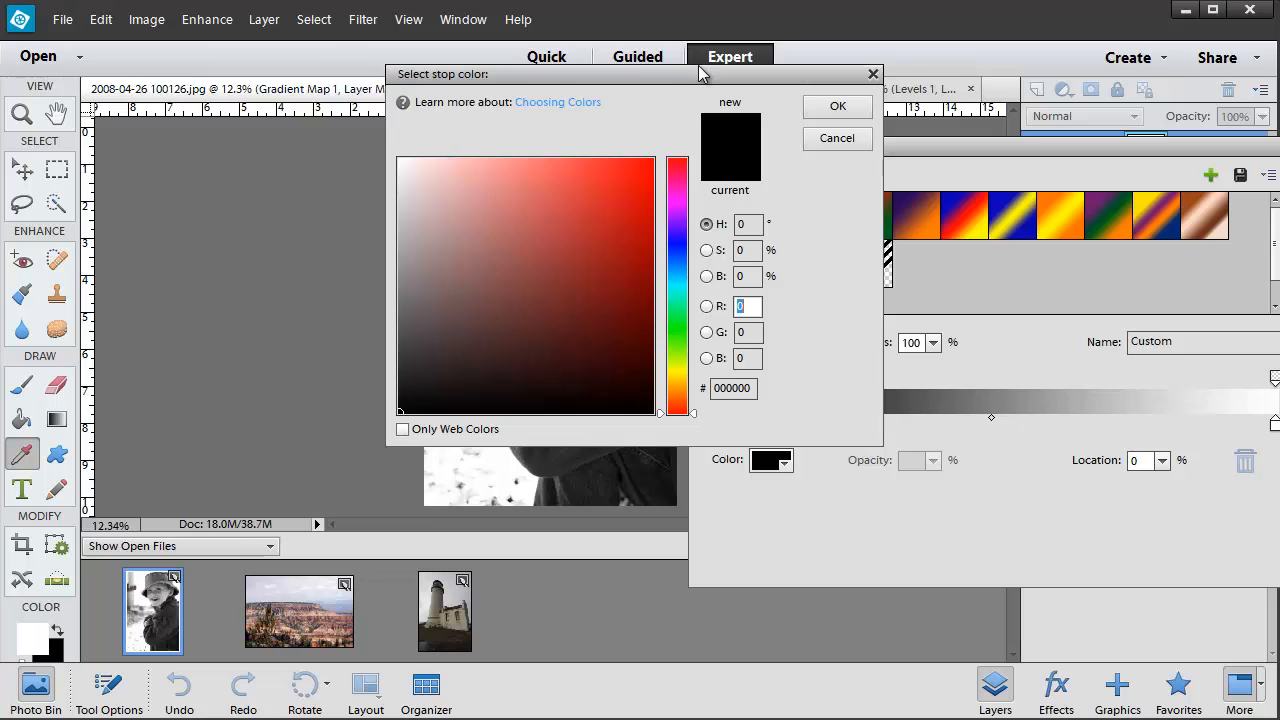
{"action": "left_click_drag", "start_coordinate": [708, 74], "coordinate": [1027, 280]}
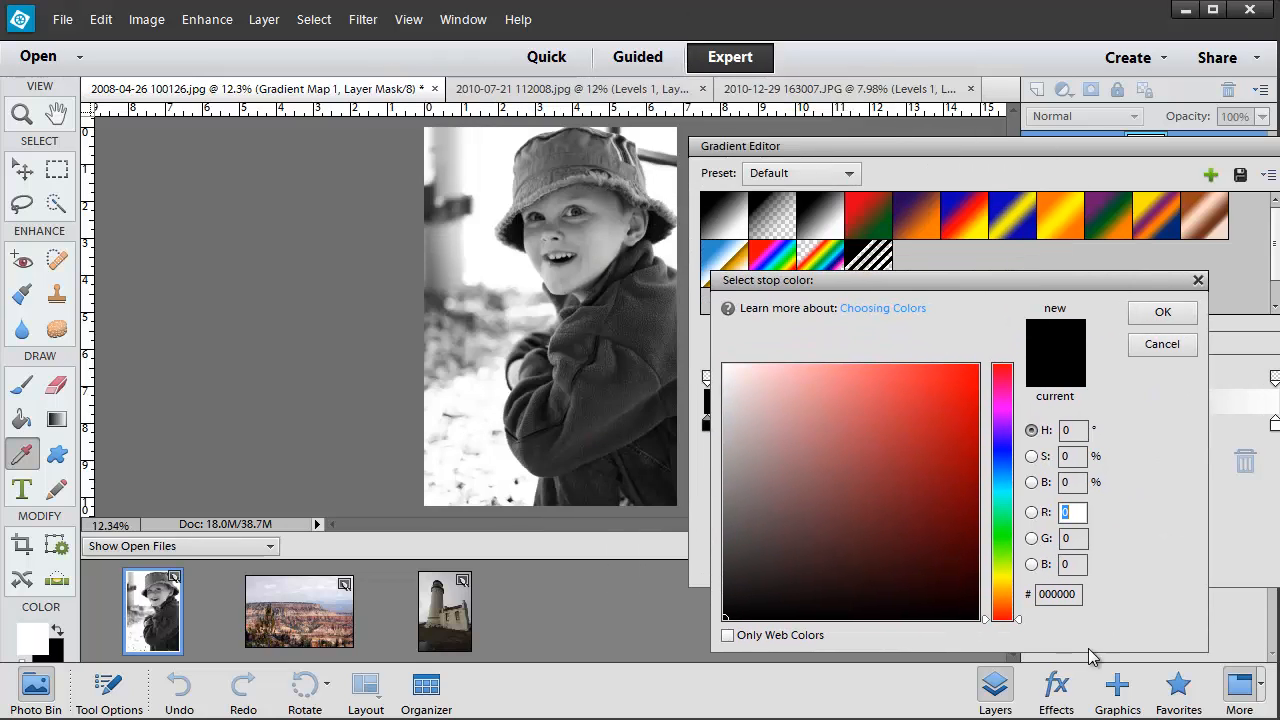
{"action": "left_click_drag", "start_coordinate": [1020, 627], "coordinate": [1017, 606]}
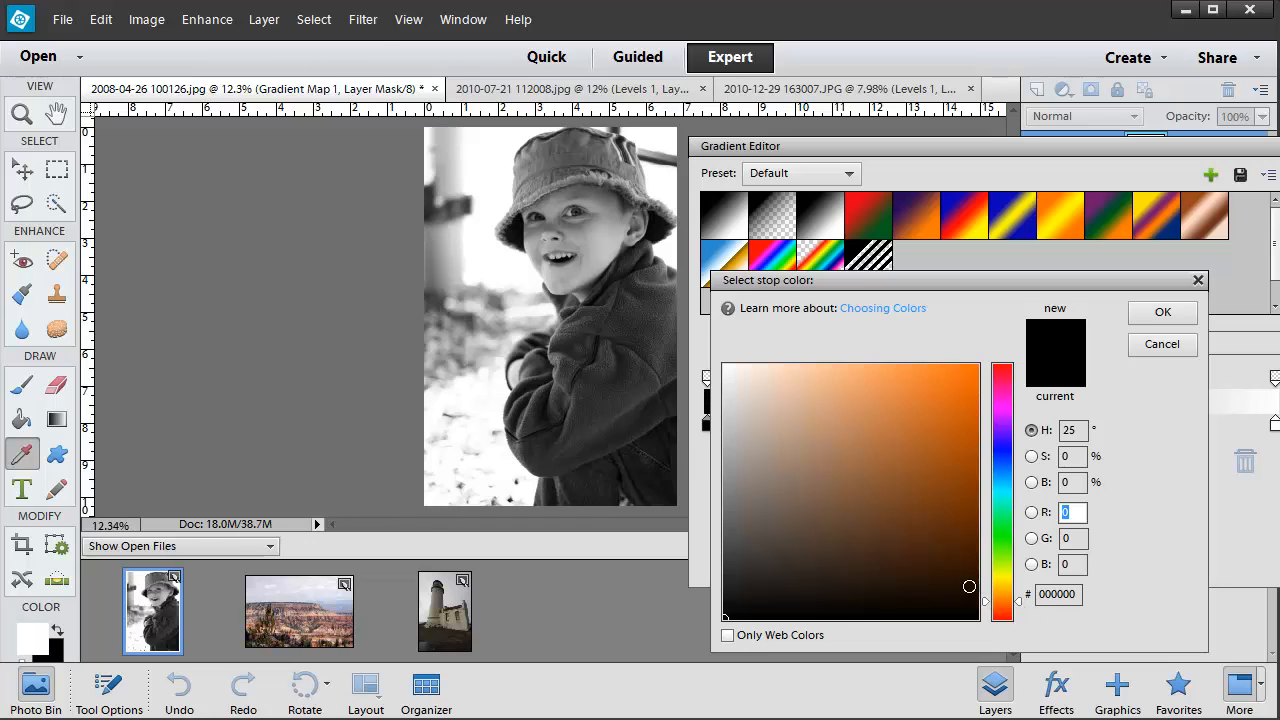
- Compare dark brown shades for the black stop and set its color to 0e0803
{"action": "left_click", "coordinate": [969, 587]}
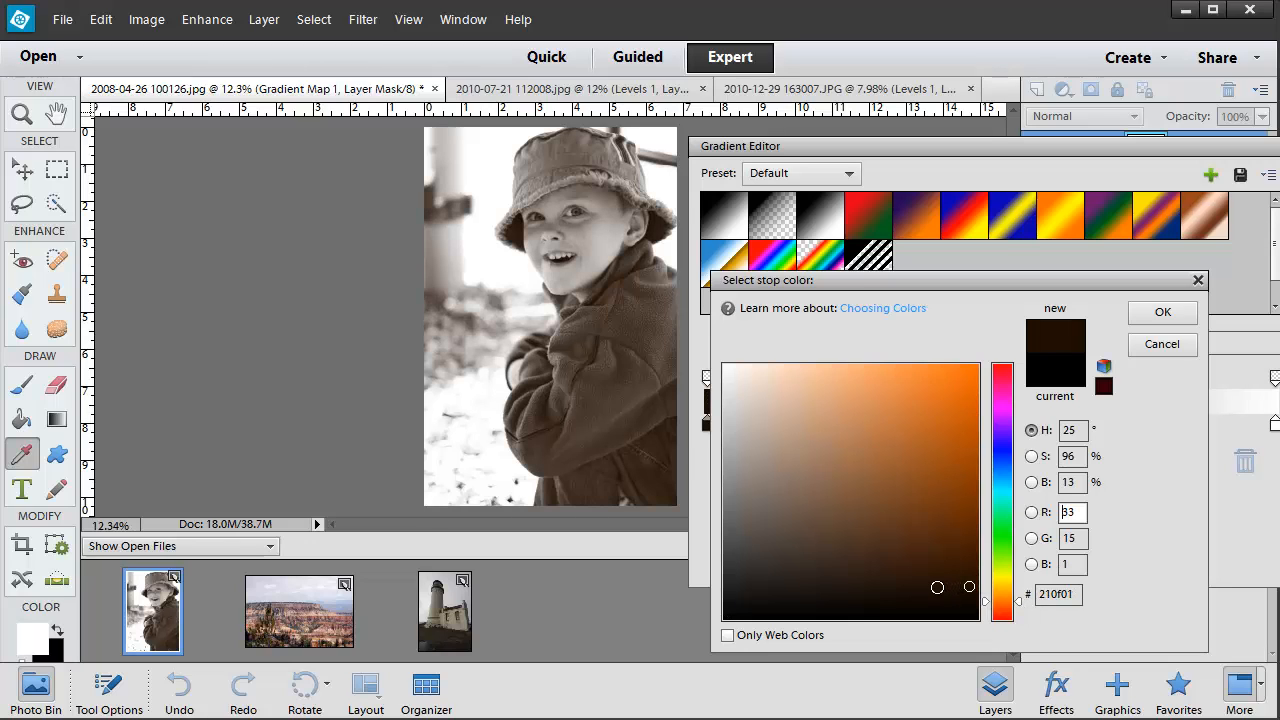
{"action": "left_click", "coordinate": [937, 588]}
{"action": "left_click", "coordinate": [944, 600]}
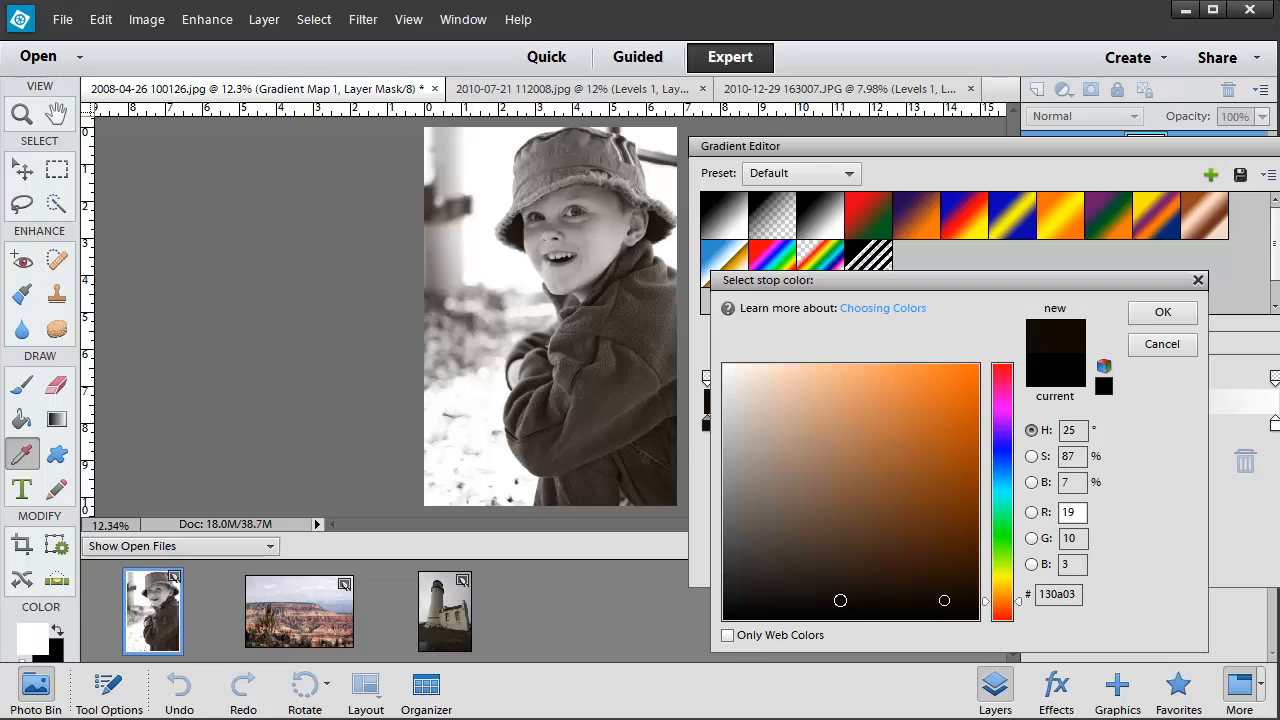
{"action": "left_click", "coordinate": [777, 585]}
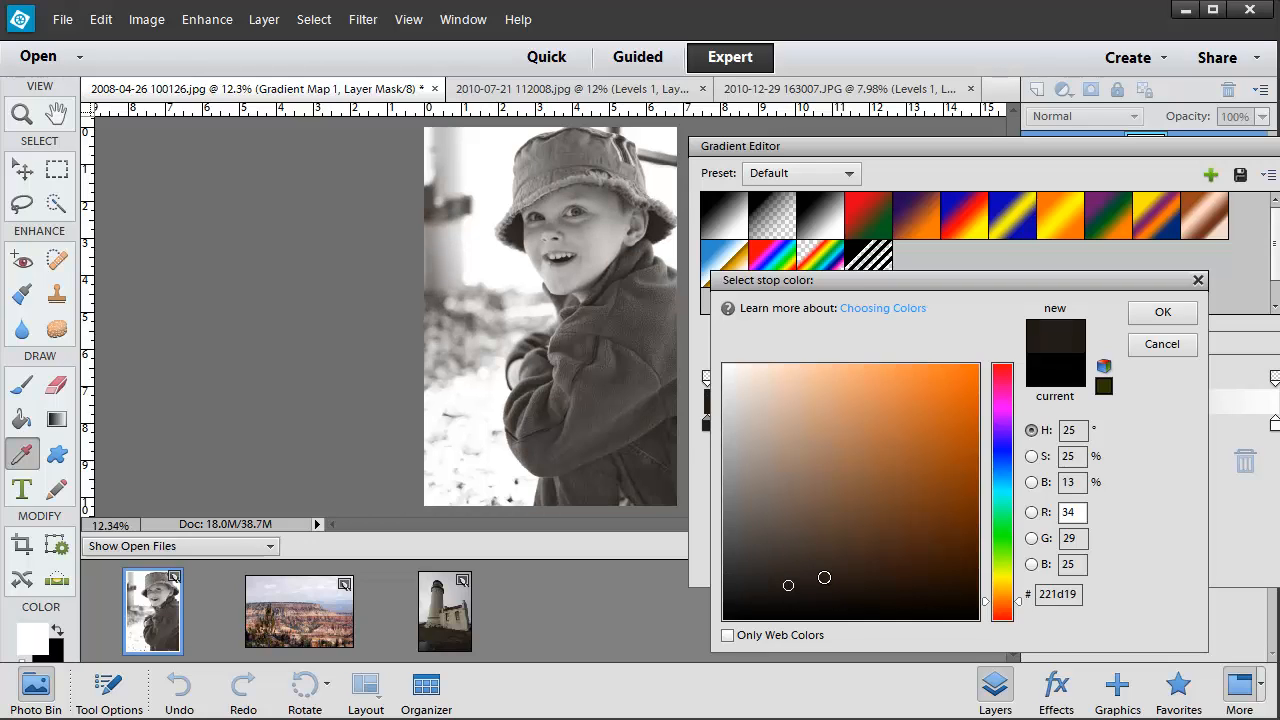
{"action": "left_click_drag", "start_coordinate": [824, 577], "coordinate": [861, 588]}
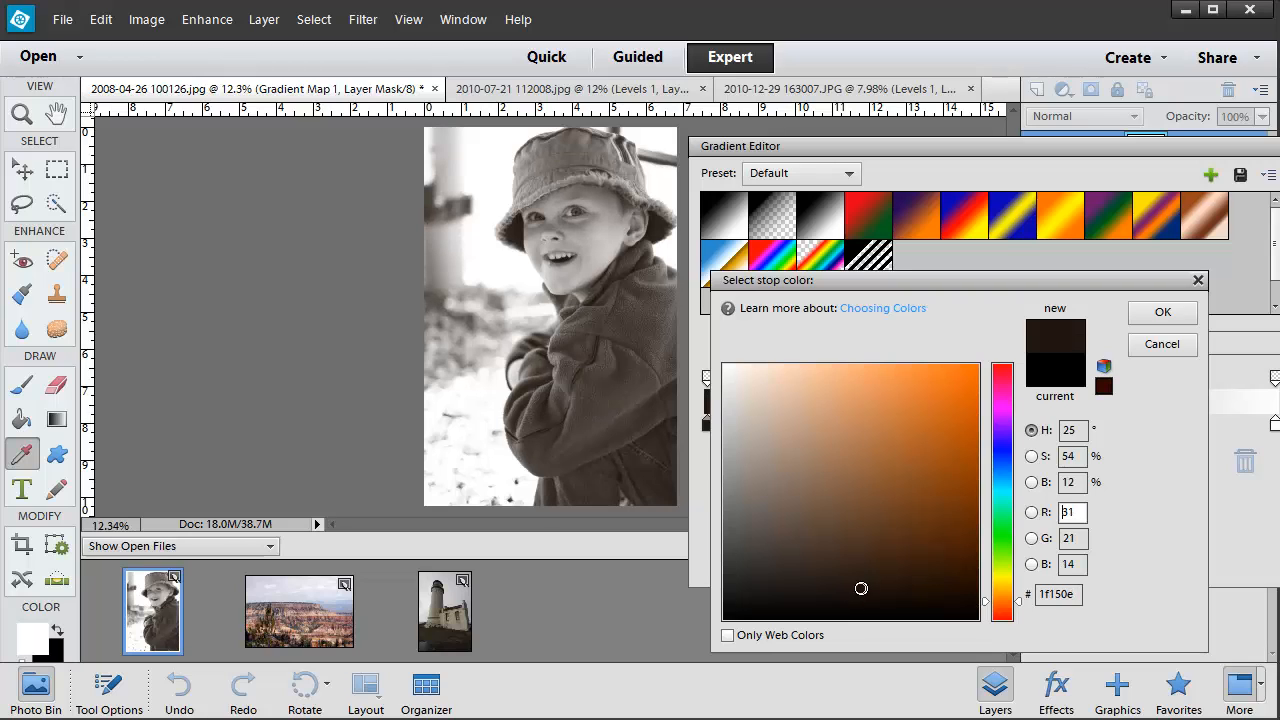
{"action": "left_click", "coordinate": [883, 594]}
{"action": "left_click", "coordinate": [901, 596]}
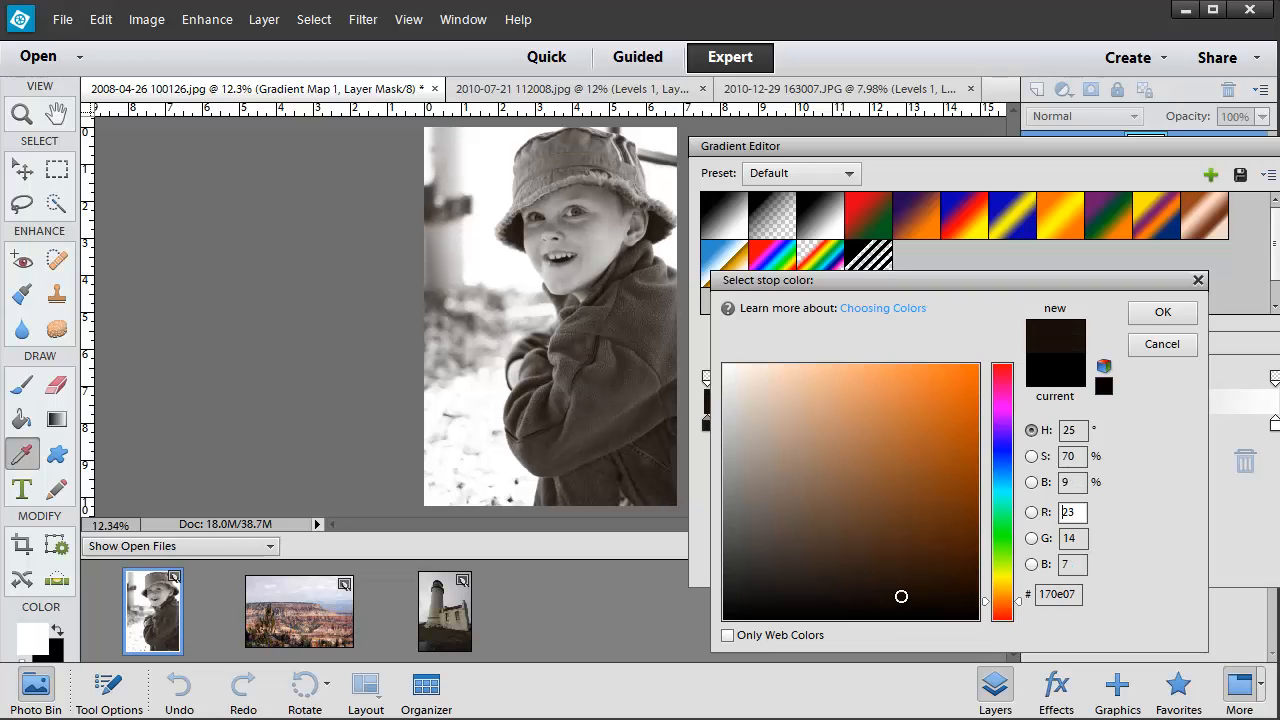
{"action": "left_click_drag", "start_coordinate": [904, 593], "coordinate": [916, 605]}
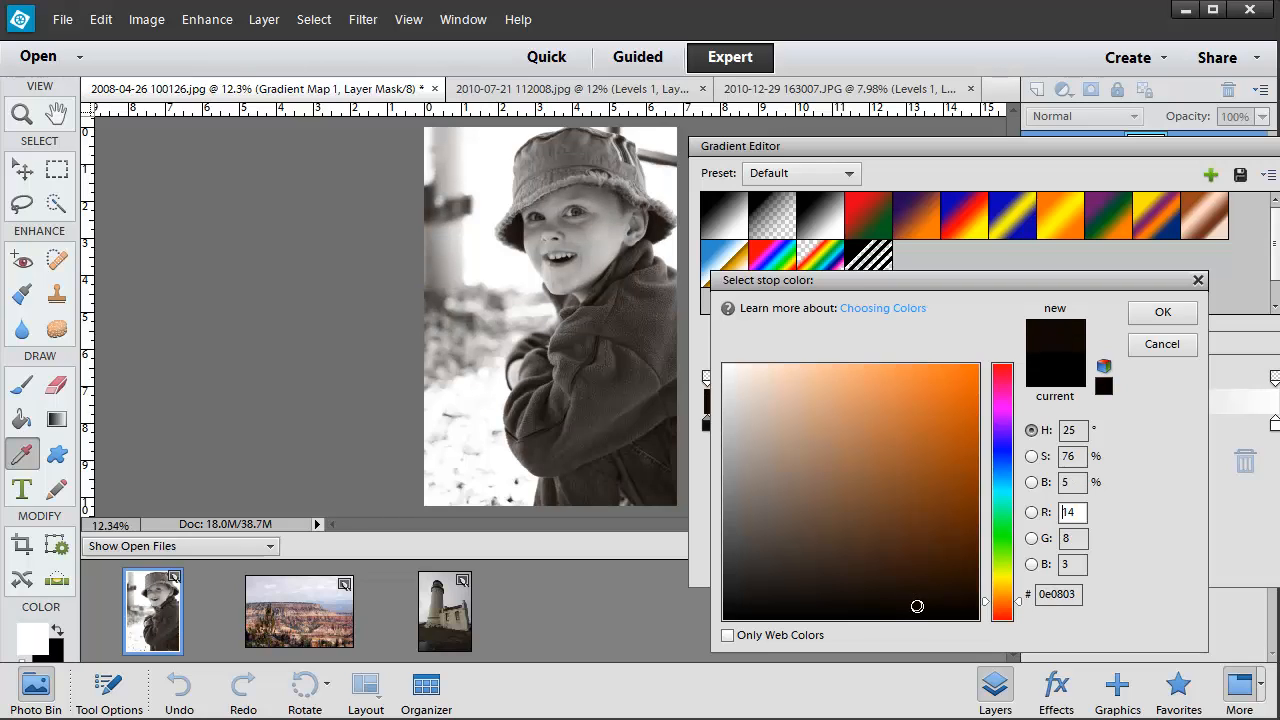
{"action": "left_click", "coordinate": [1158, 313]}
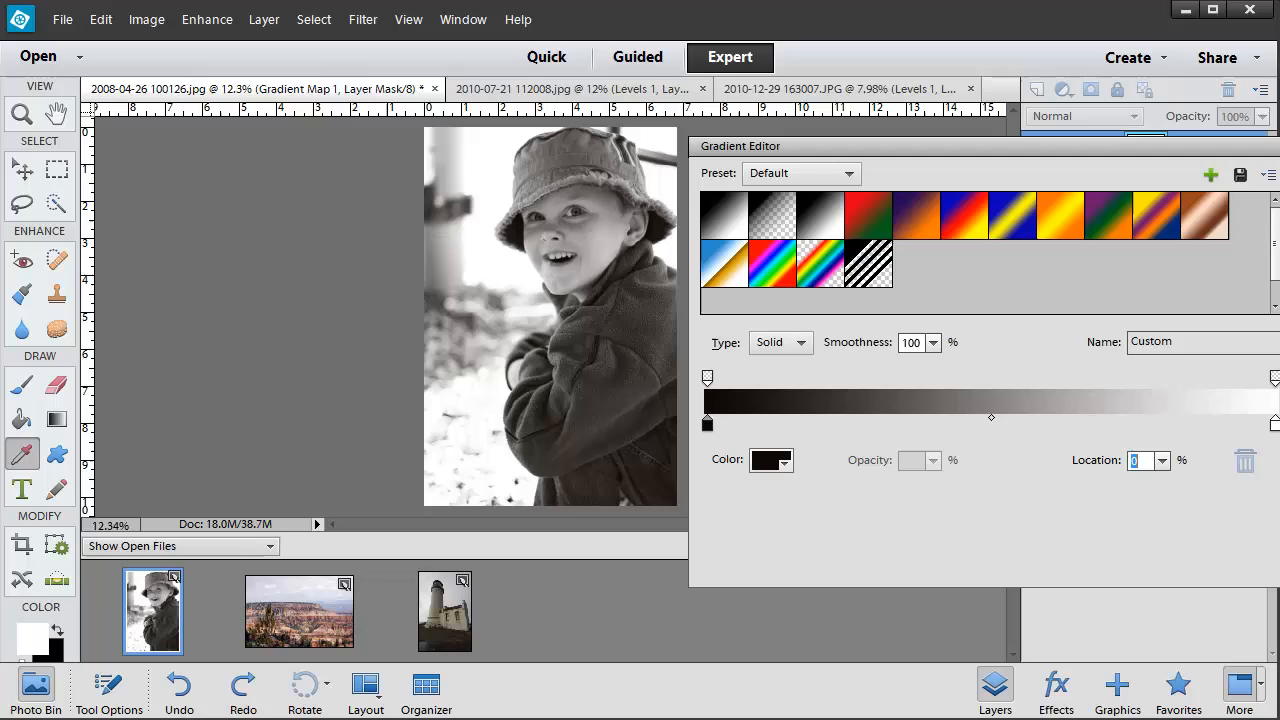
- Add a midtone color stop with the brown 997e6b near the gradient's middle and place it at 54%
{"action": "left_click", "coordinate": [991, 419]}
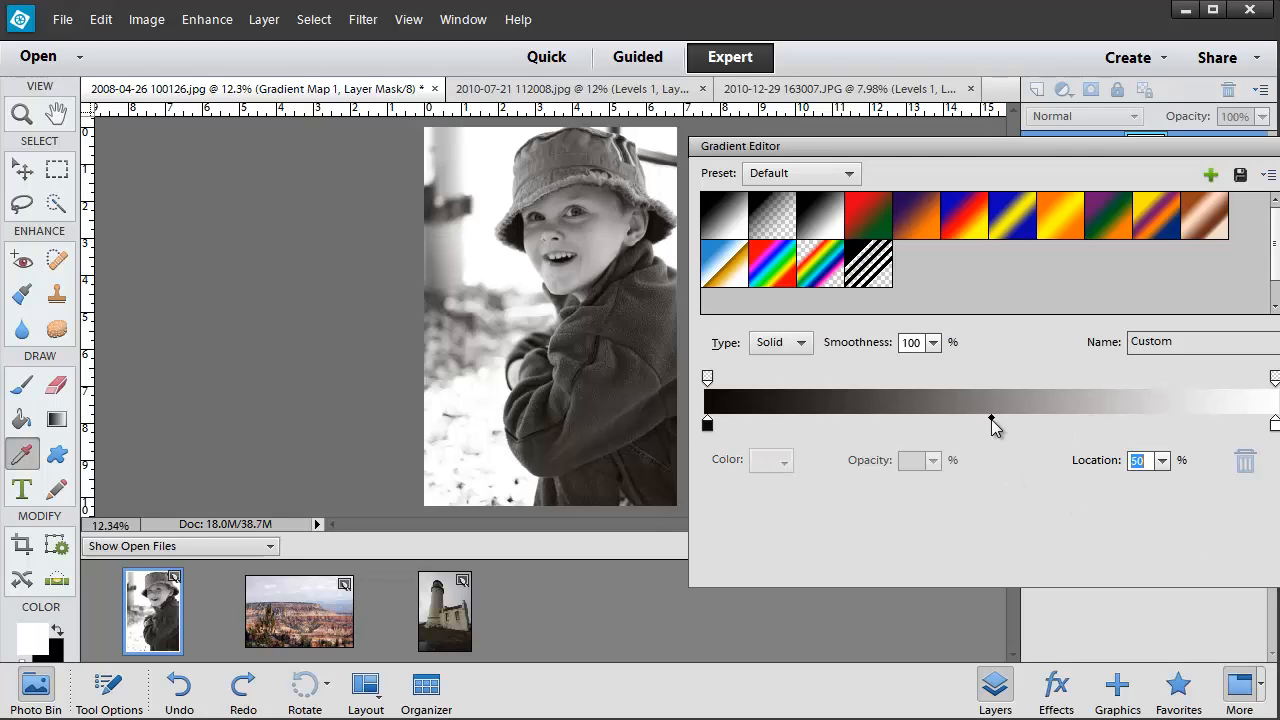
{"action": "left_click", "coordinate": [995, 423]}
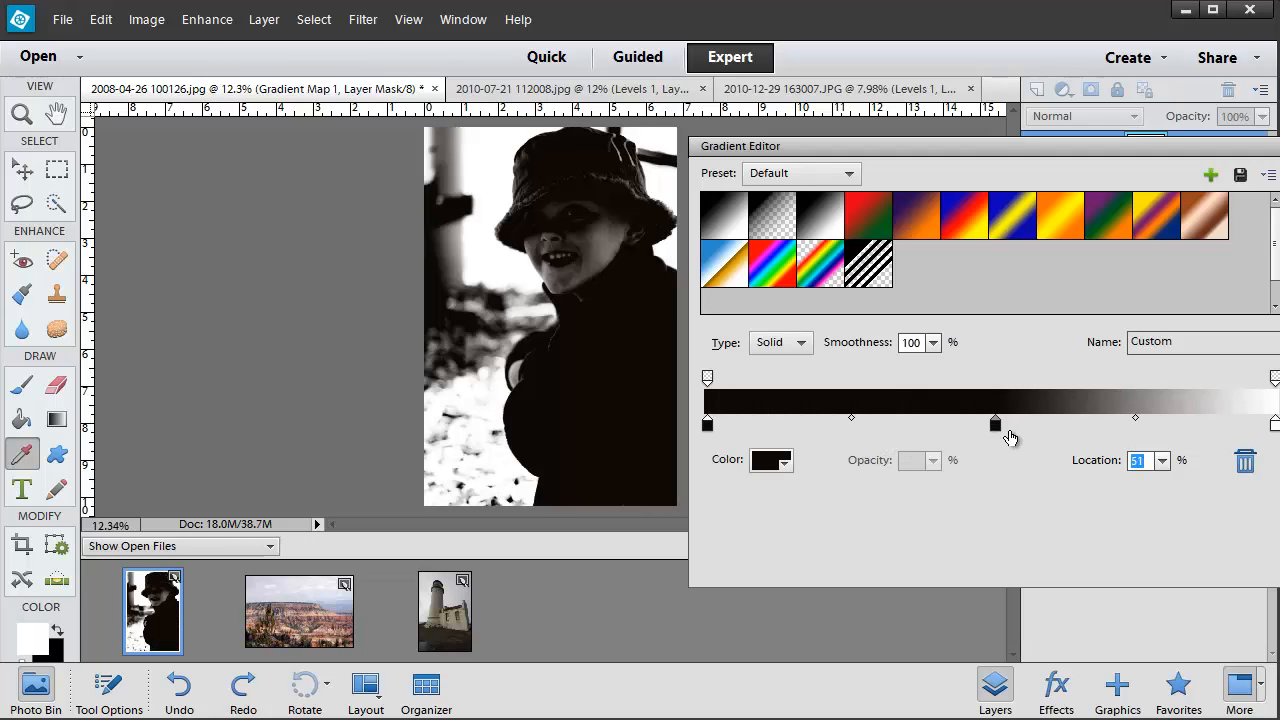
{"action": "left_click", "coordinate": [768, 461]}
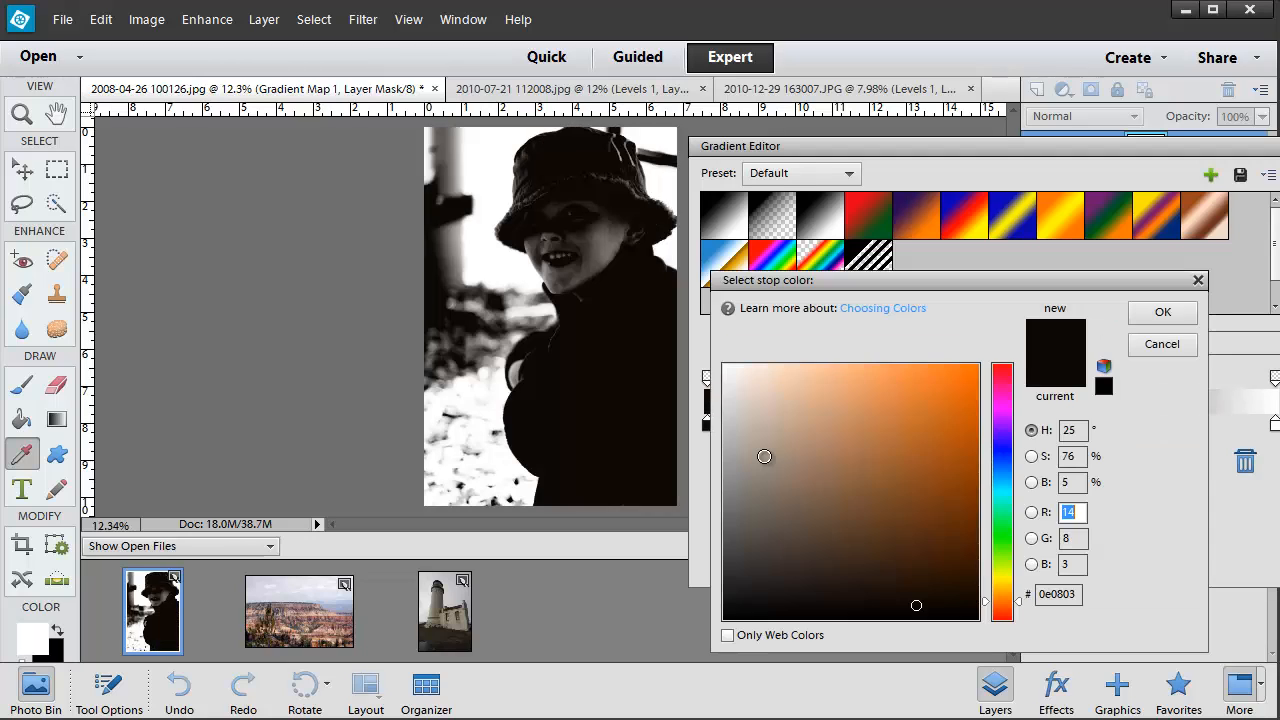
{"action": "left_click", "coordinate": [808, 556]}
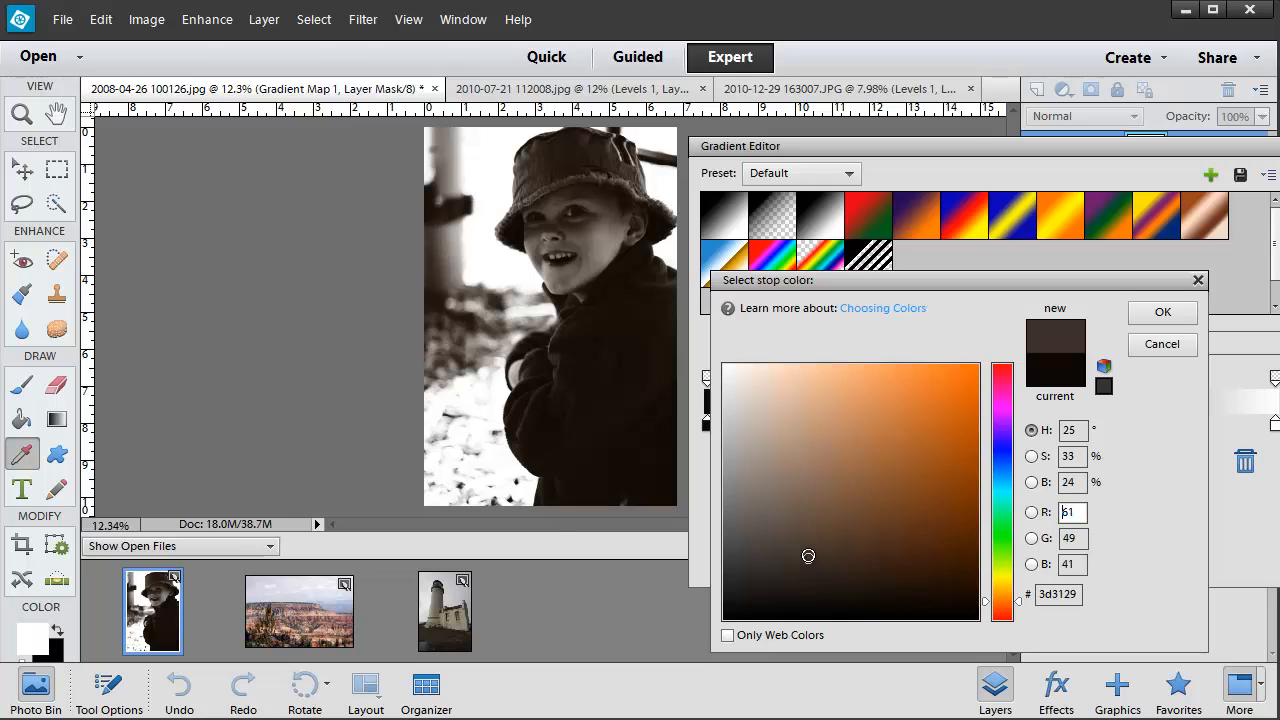
{"action": "mouse_move", "coordinate": [808, 556]}
{"action": "left_mouse_down"}
{"action": "mouse_move", "coordinate": [807, 444]}
{"action": "mouse_move", "coordinate": [792, 478]}
{"action": "mouse_move", "coordinate": [800, 466]}
{"action": "left_mouse_up"}
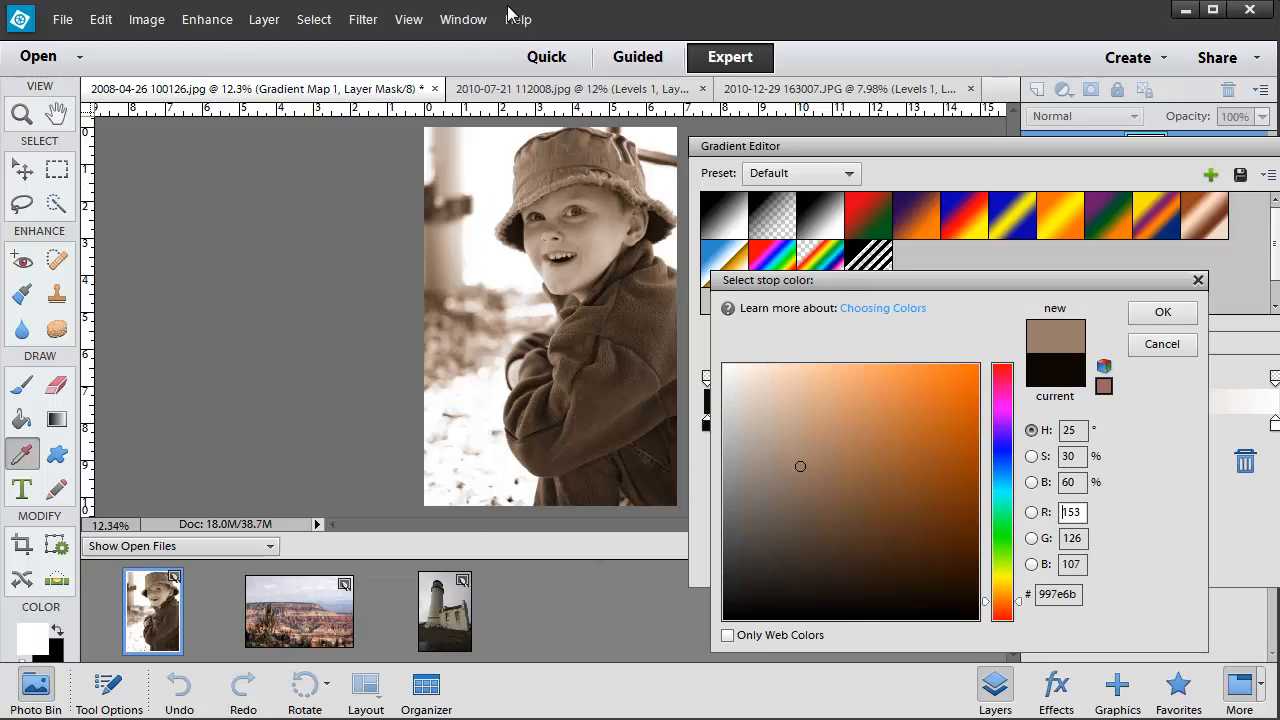
{"action": "left_click", "coordinate": [1170, 318]}
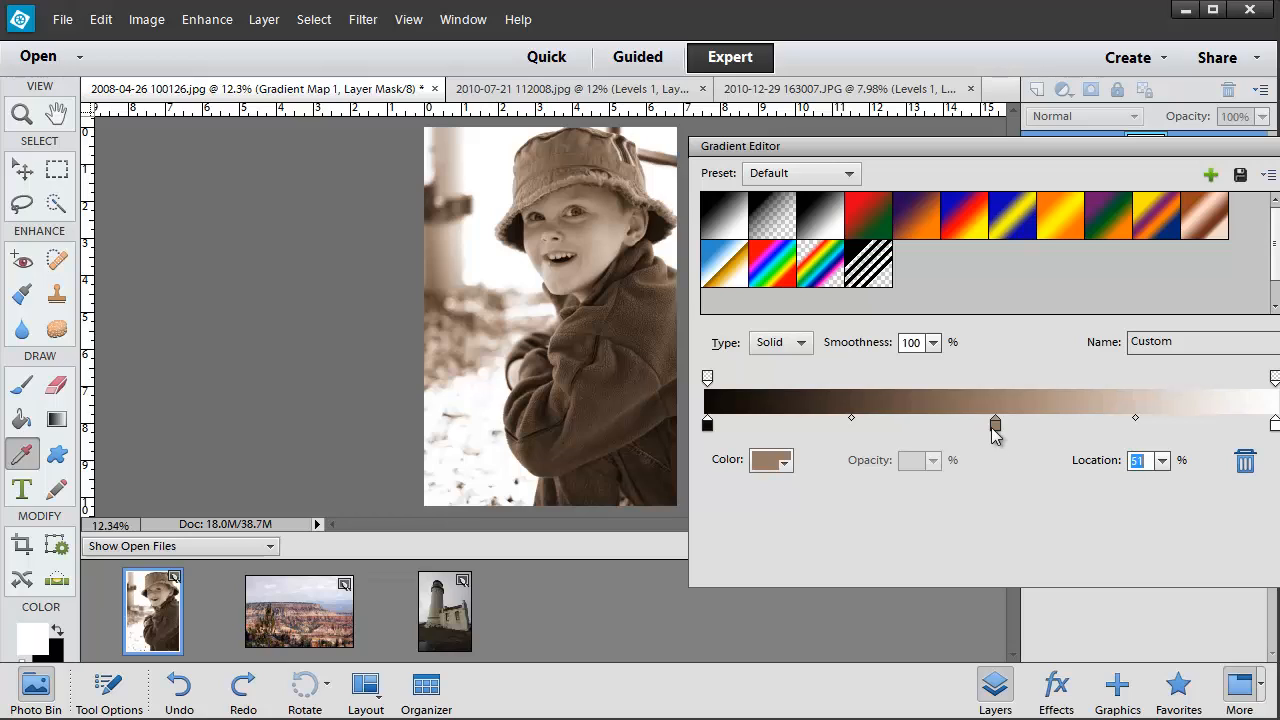
{"action": "left_click_drag", "start_coordinate": [997, 430], "coordinate": [1015, 430]}
- Darken the gradient's shadow stop at 0% to a nearly black brown
{"action": "left_click_drag", "start_coordinate": [1274, 425], "coordinate": [1277, 429]}
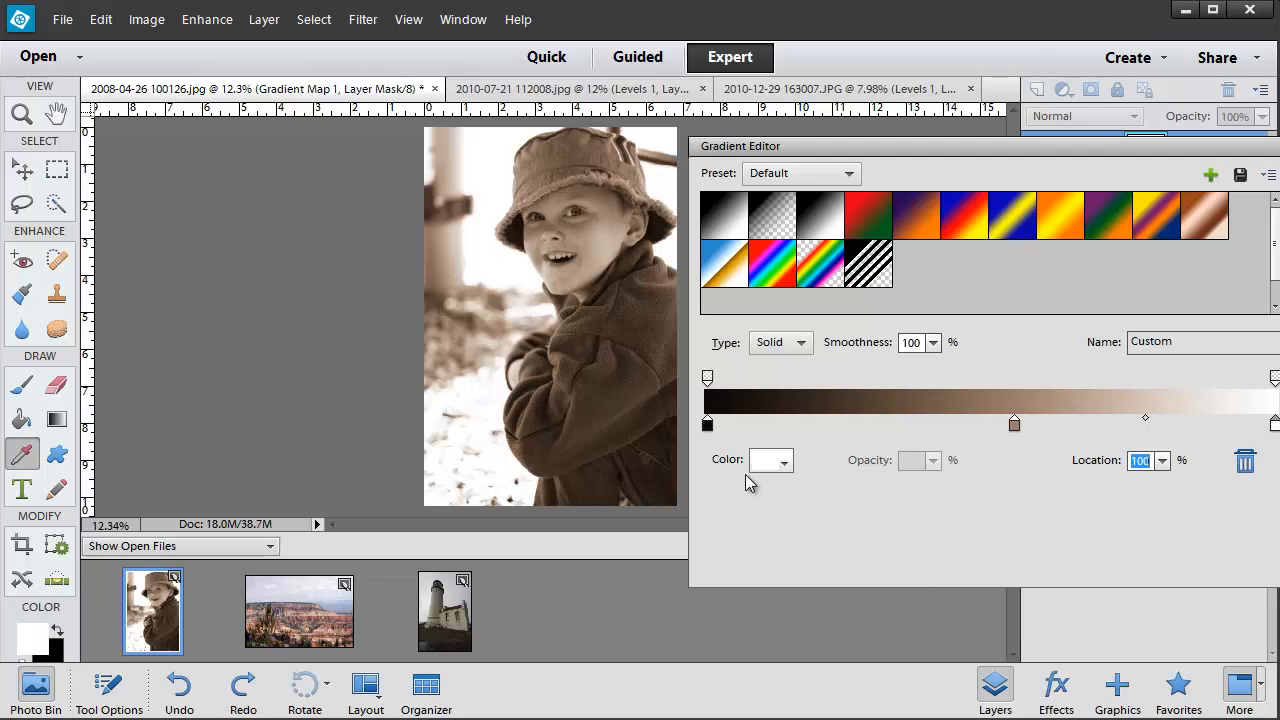
{"action": "left_click", "coordinate": [708, 424]}
{"action": "left_click", "coordinate": [770, 462]}
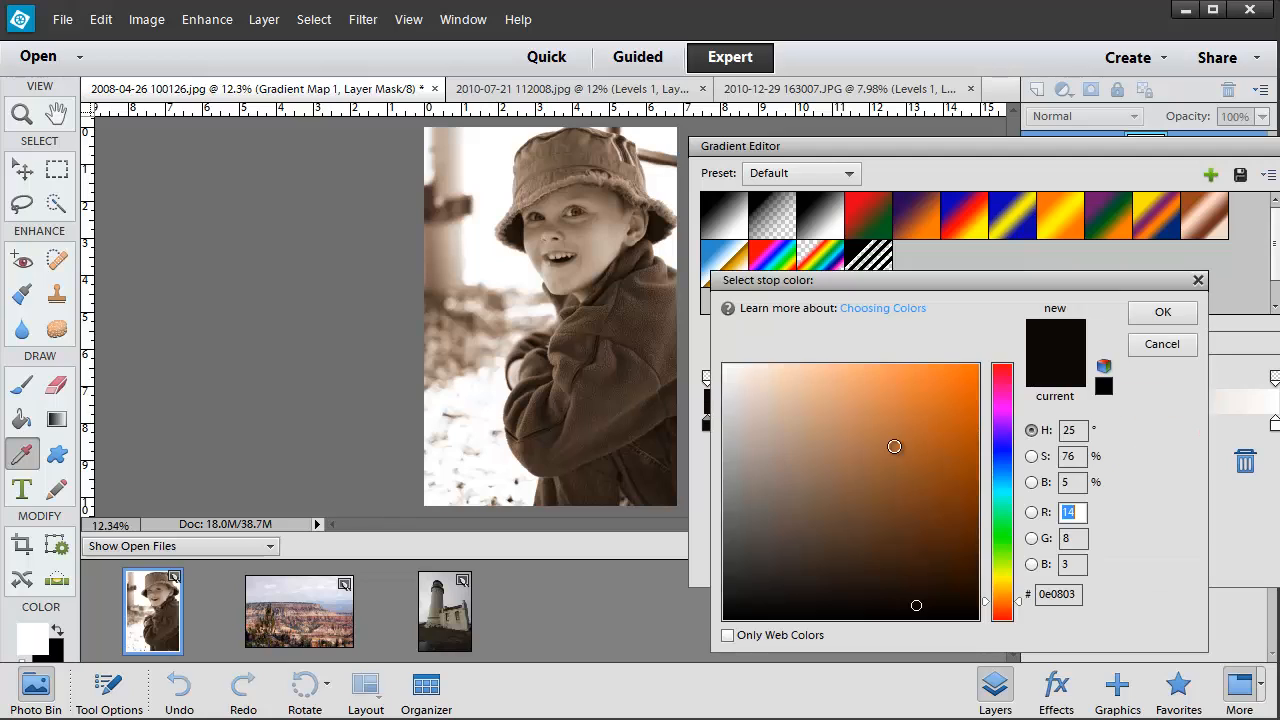
{"action": "left_click", "coordinate": [953, 613]}
{"action": "left_click", "coordinate": [1160, 313]}
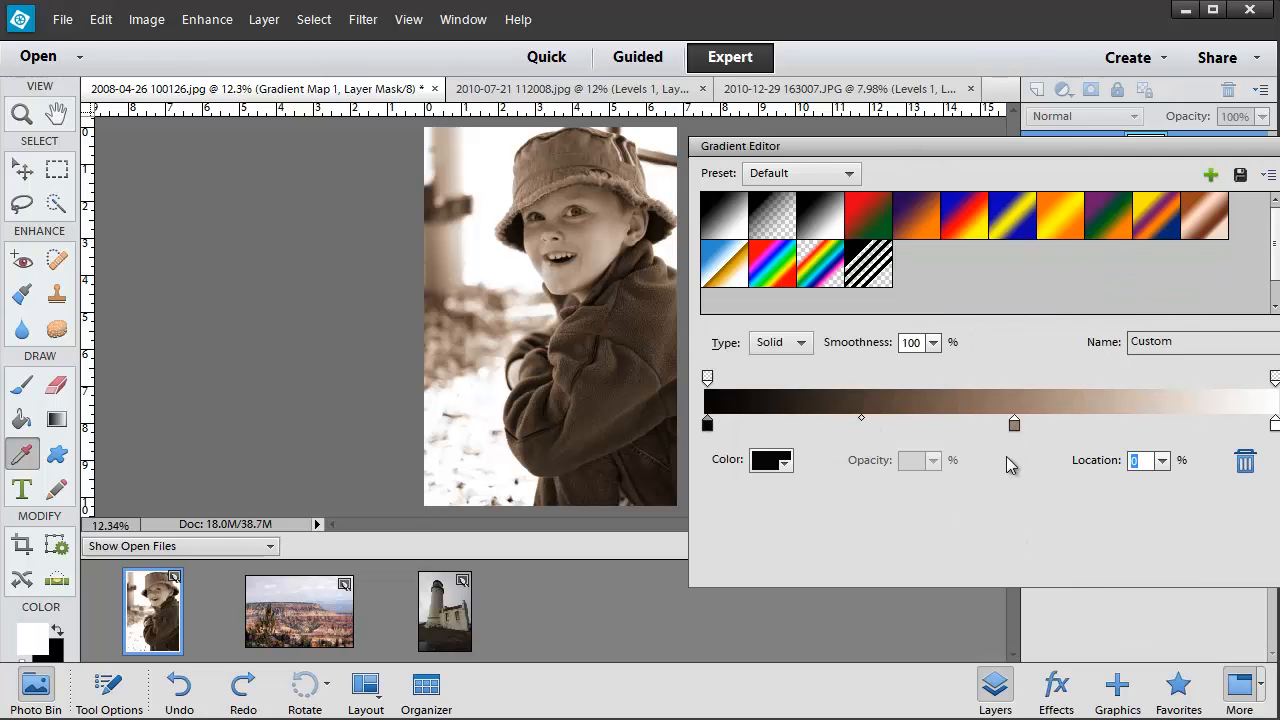
- Compare brown shades for the 54% midtone stop, set it to a light tan of about b1927b, and accept the gradient
{"action": "left_click", "coordinate": [1014, 426]}
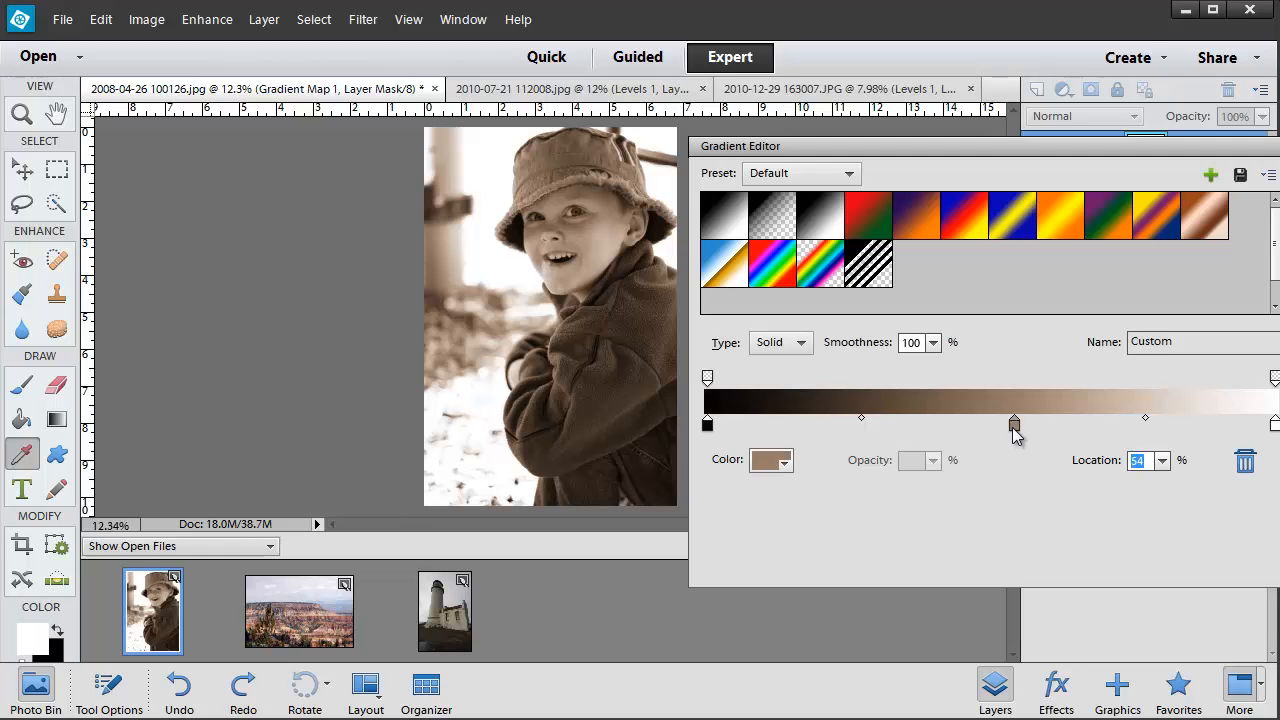
{"action": "left_click", "coordinate": [771, 459]}
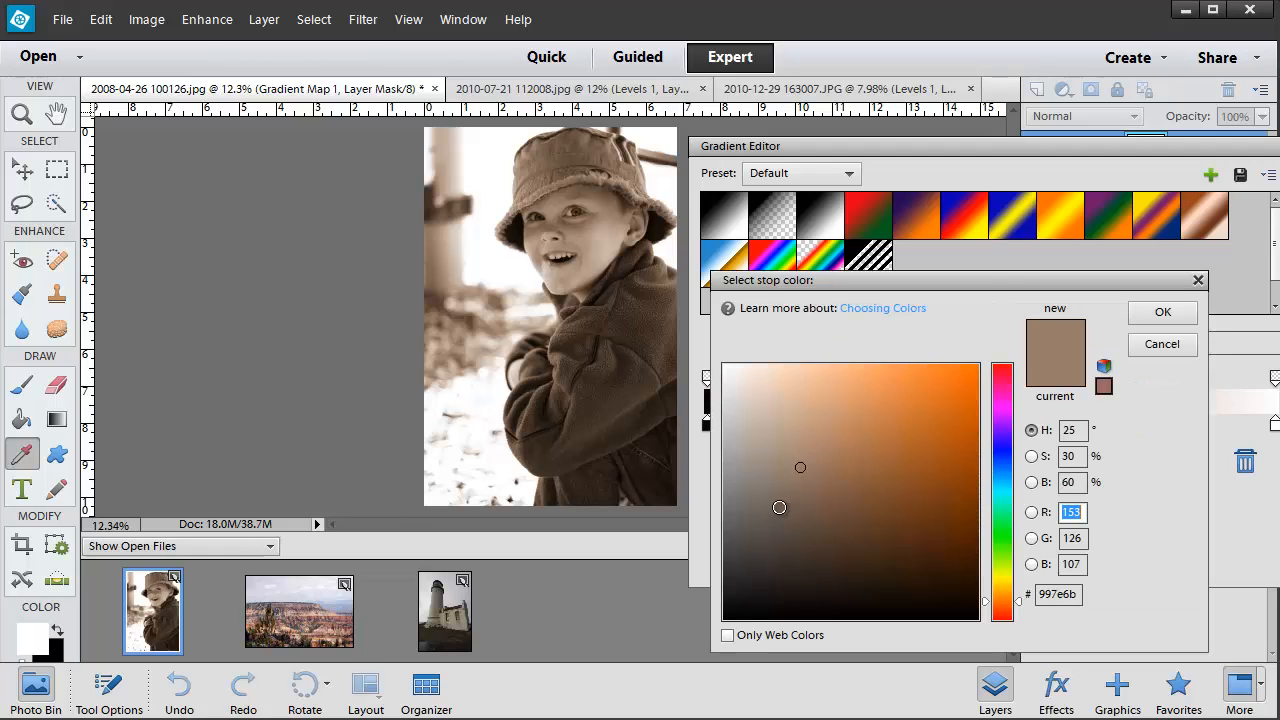
{"action": "left_click_drag", "start_coordinate": [830, 515], "coordinate": [785, 472]}
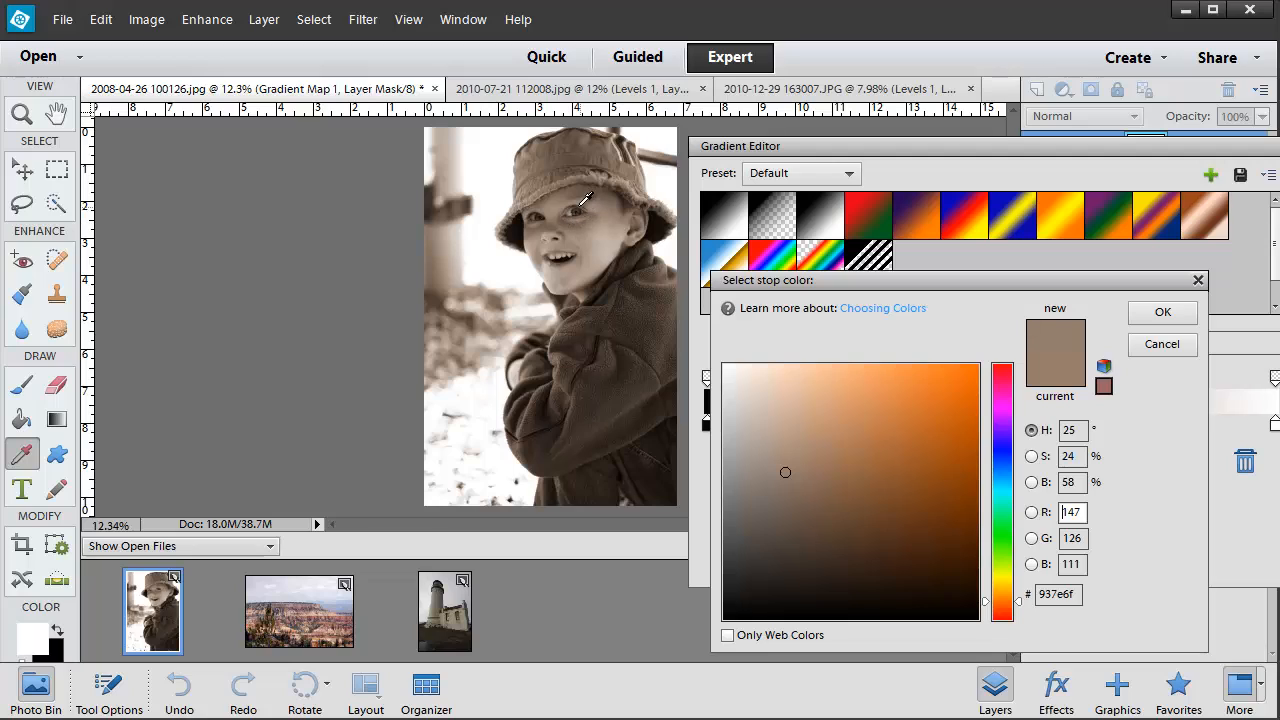
{"action": "left_click", "coordinate": [783, 461]}
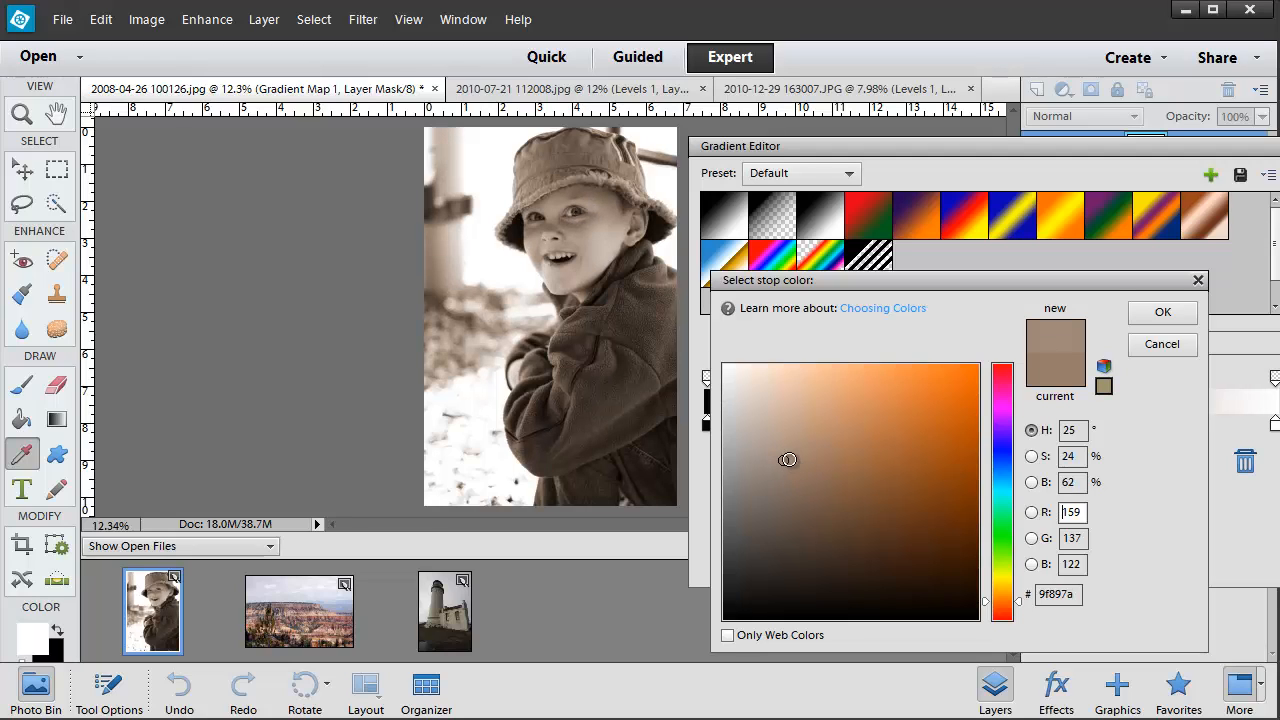
{"action": "left_click", "coordinate": [790, 463]}
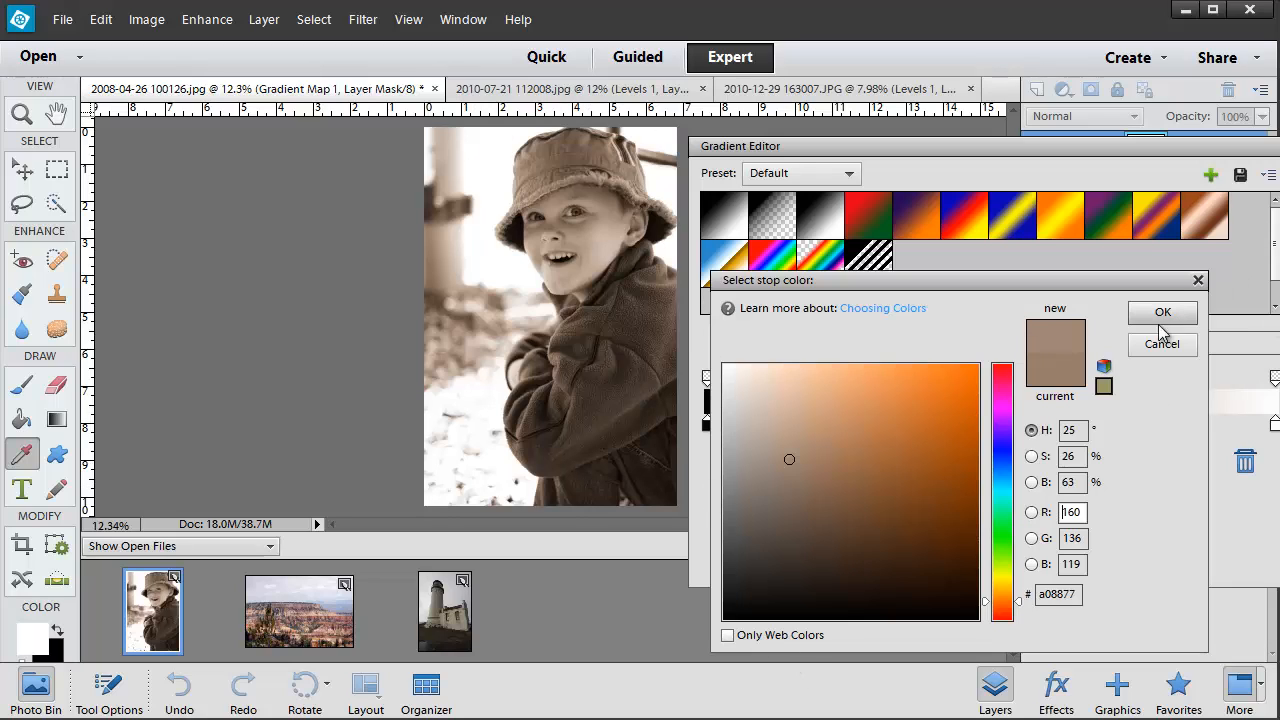
{"action": "left_click", "coordinate": [823, 522]}
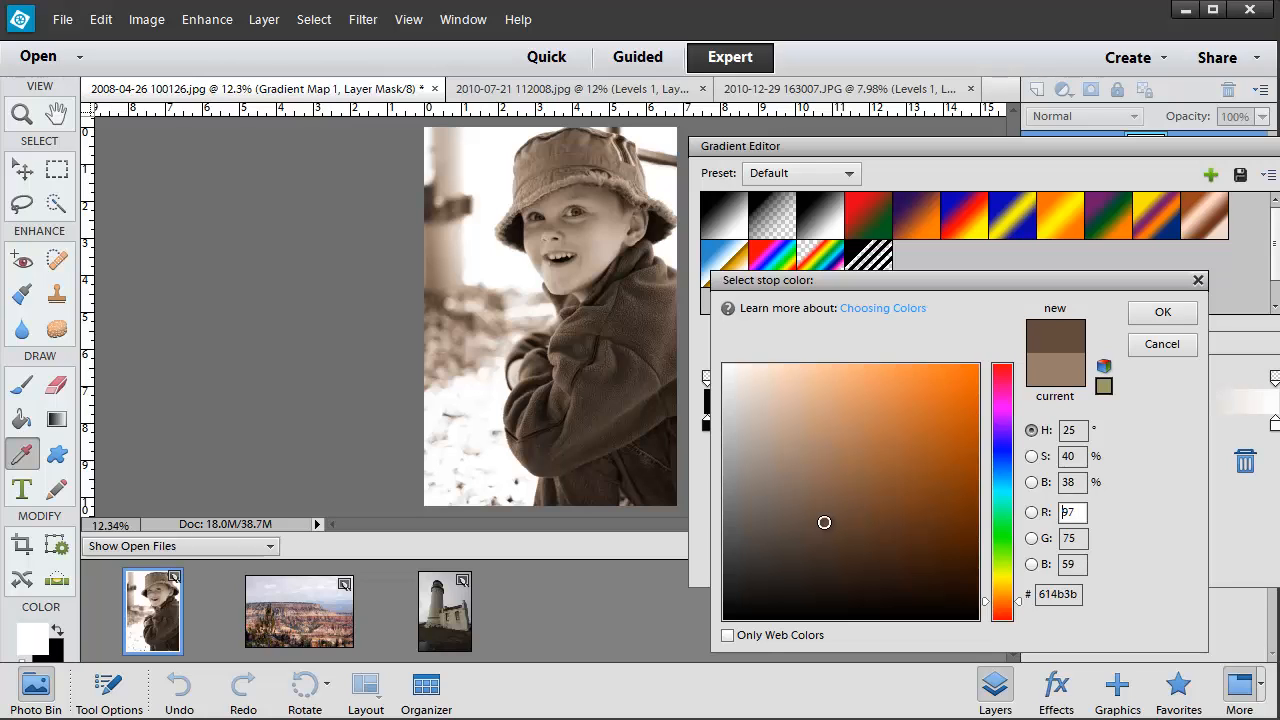
{"action": "left_click", "coordinate": [815, 471]}
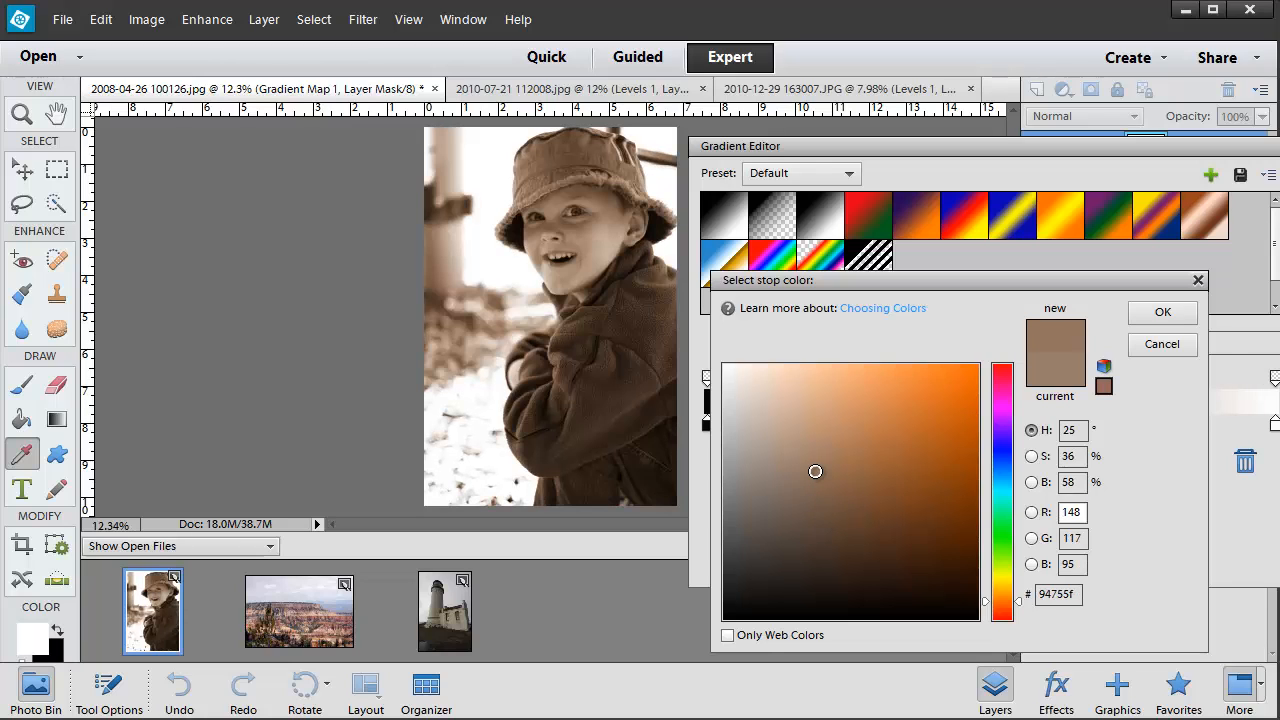
{"action": "left_click", "coordinate": [810, 457]}
{"action": "left_click", "coordinate": [801, 442]}
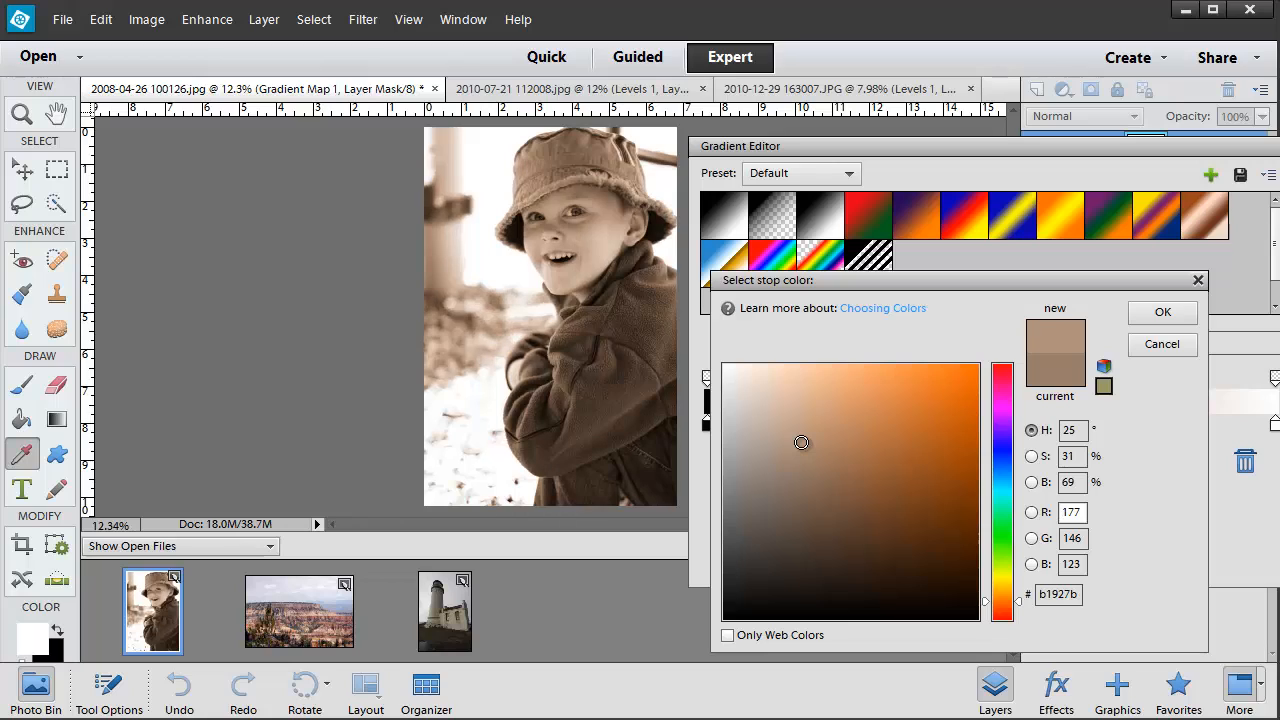
{"action": "left_click", "coordinate": [802, 453]}
{"action": "left_click", "coordinate": [802, 443]}
{"action": "left_click", "coordinate": [1159, 313]}
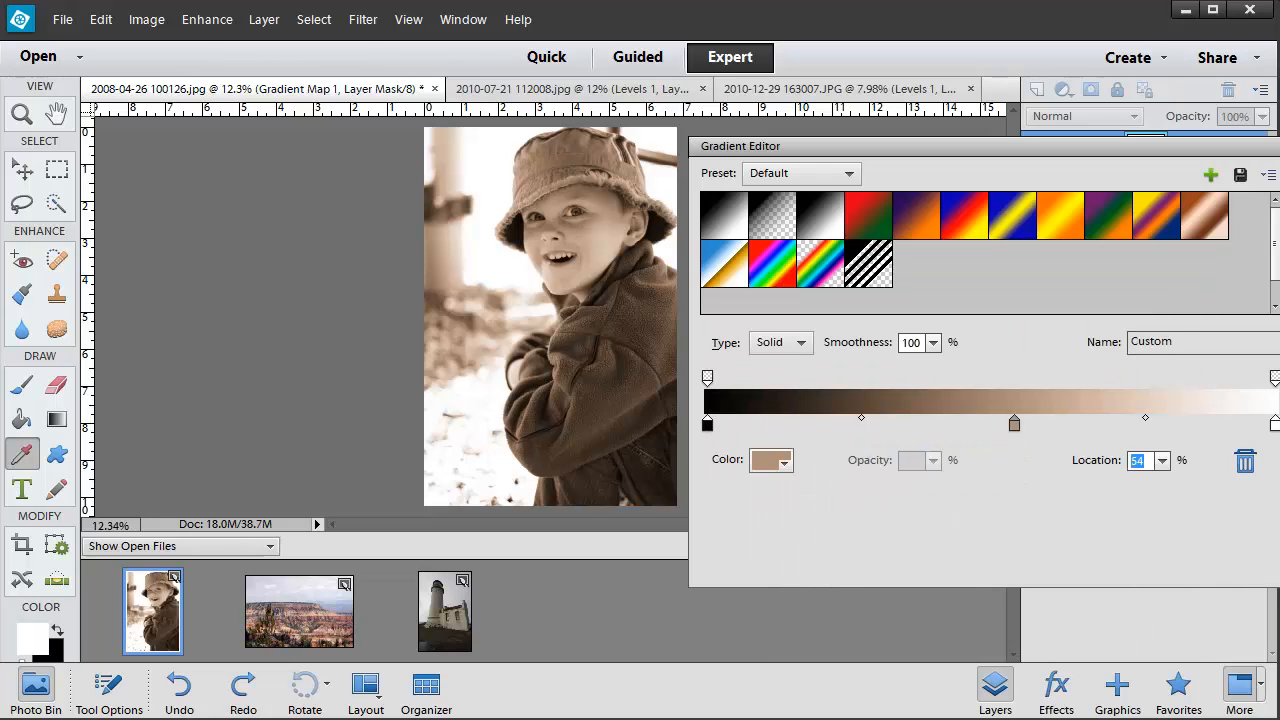
{"action": "key", "text": "Return"}
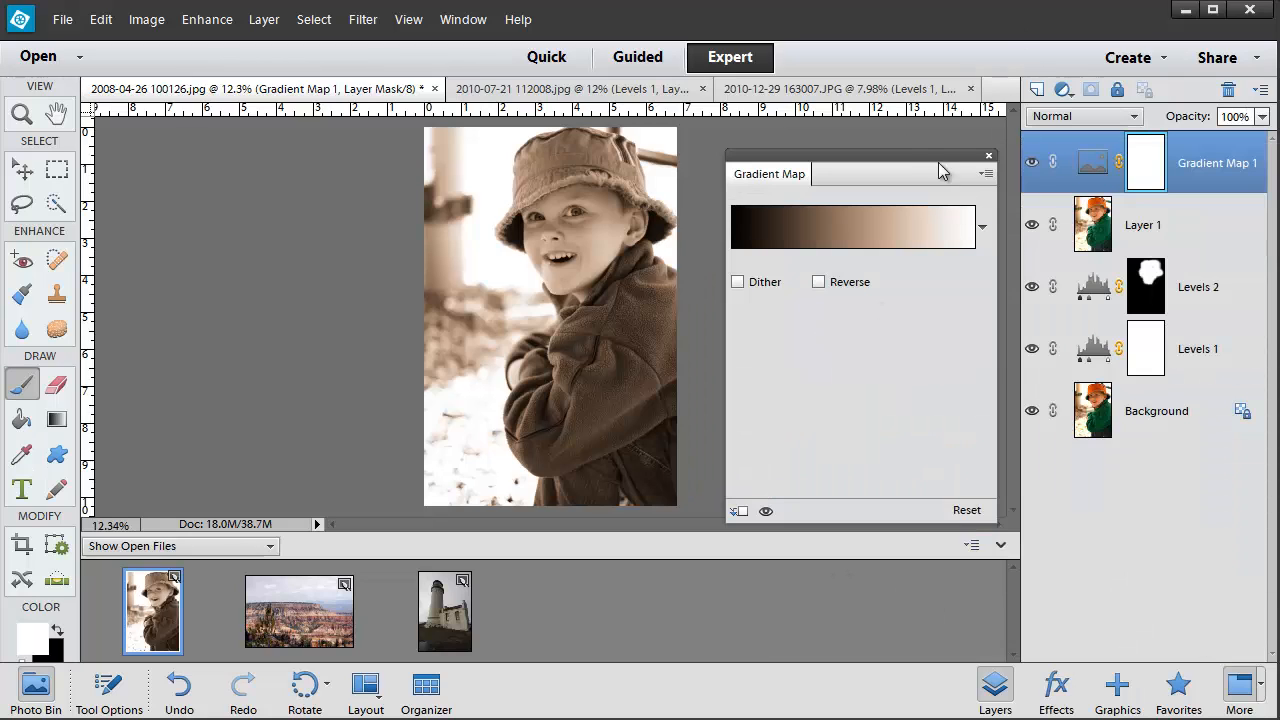
{"action": "left_click", "coordinate": [989, 156]}
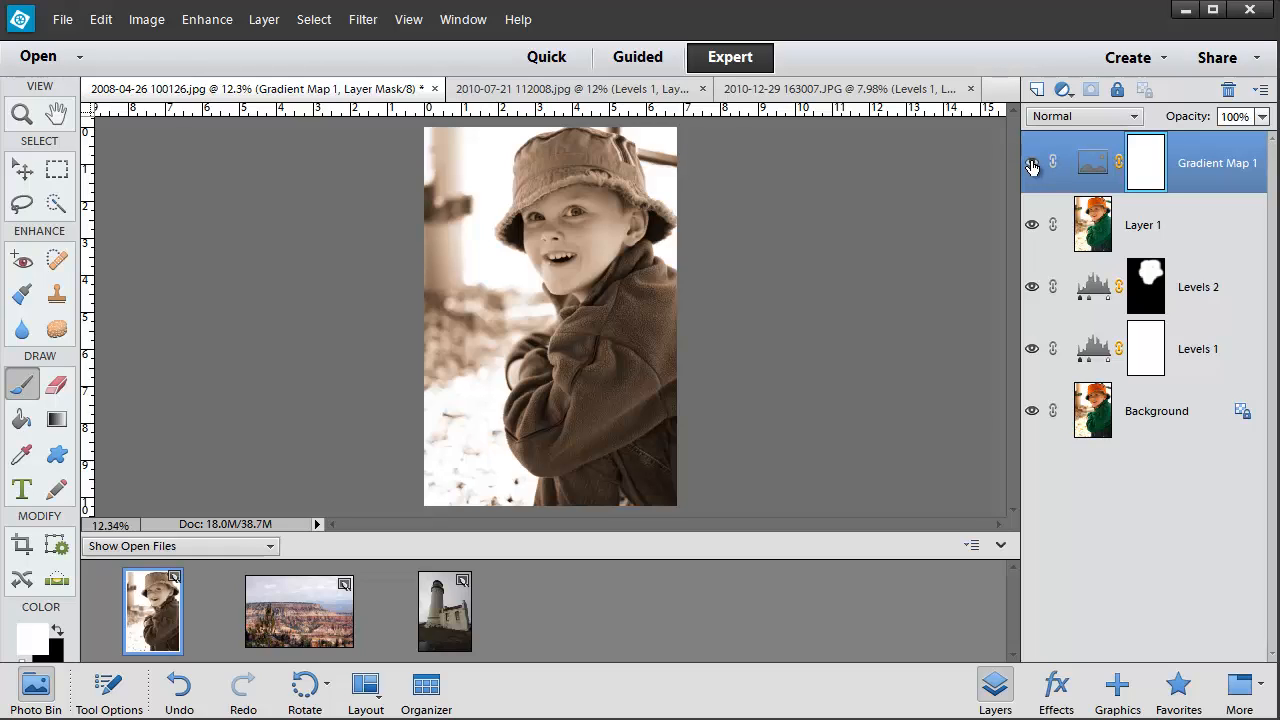
- Hide the Gradient Map 1 layer and add a new Gradient Map adjustment layer with the black-to-white gradient
{"action": "left_click", "coordinate": [1032, 166]}
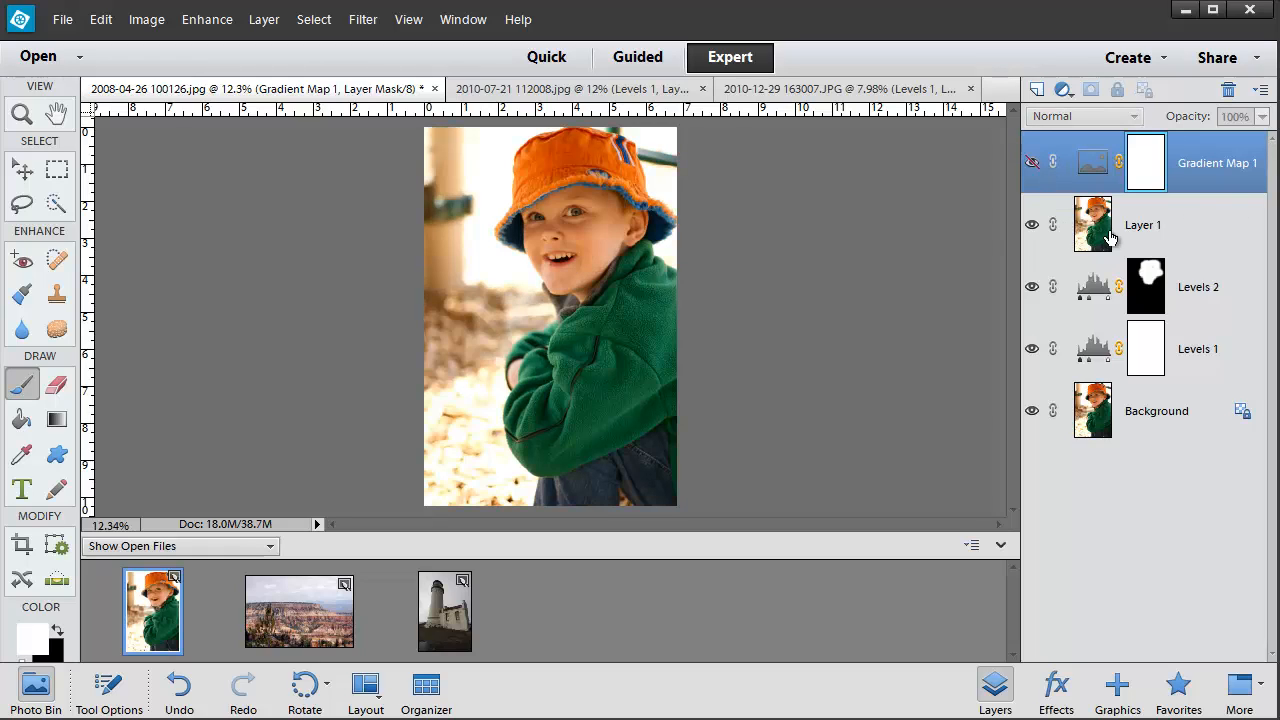
{"action": "left_click", "coordinate": [264, 19]}
{"action": "mouse_move", "coordinate": [285, 195]}
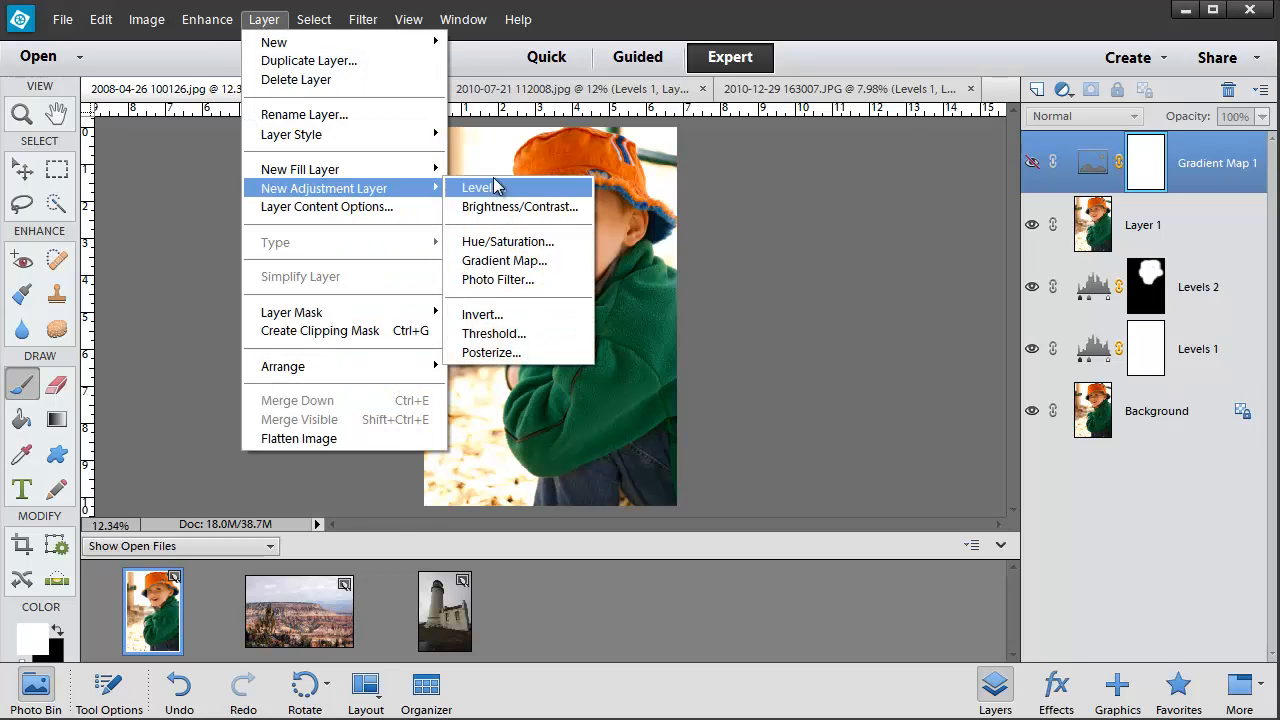
{"action": "left_click", "coordinate": [503, 260]}
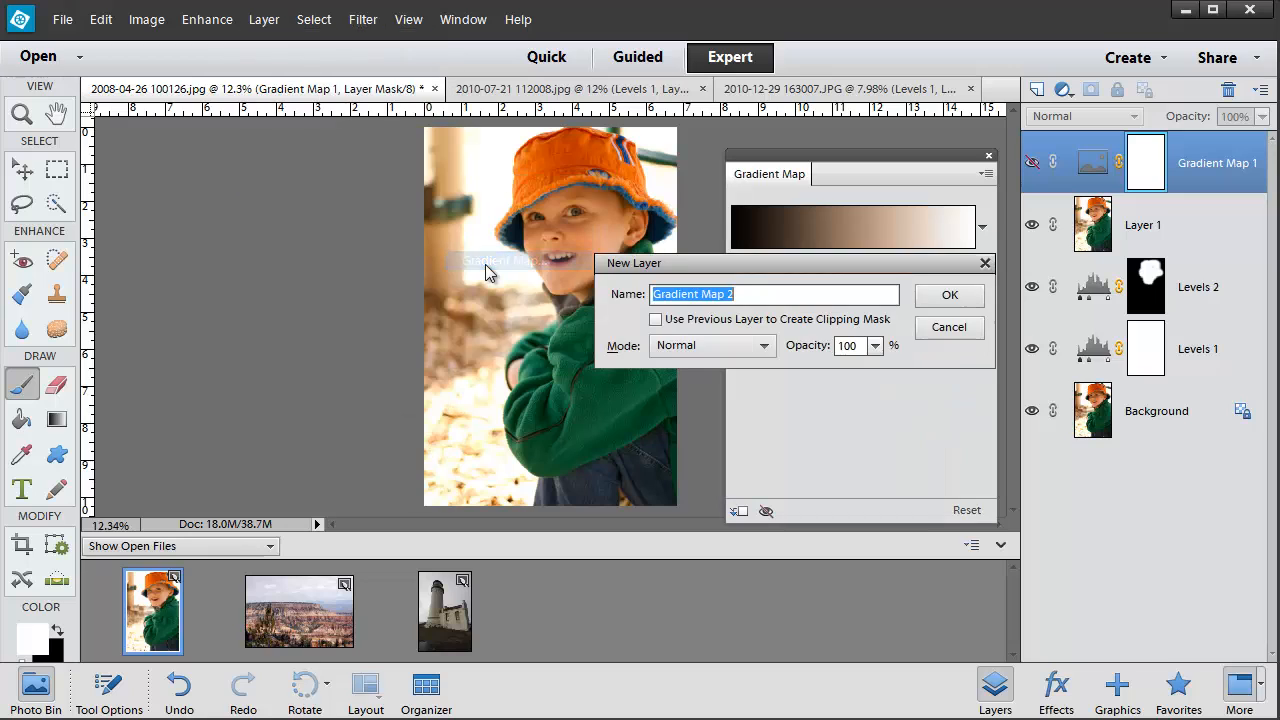
{"action": "left_click", "coordinate": [935, 294]}
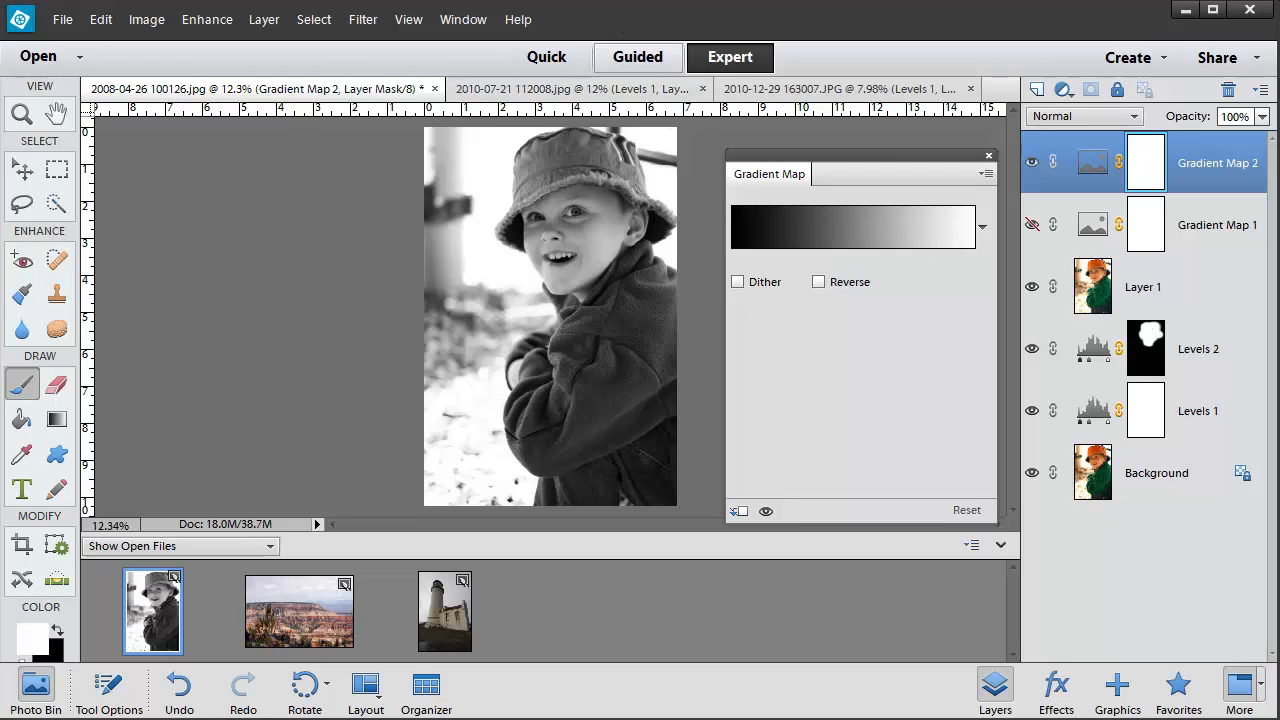
{"action": "left_click", "coordinate": [988, 156]}
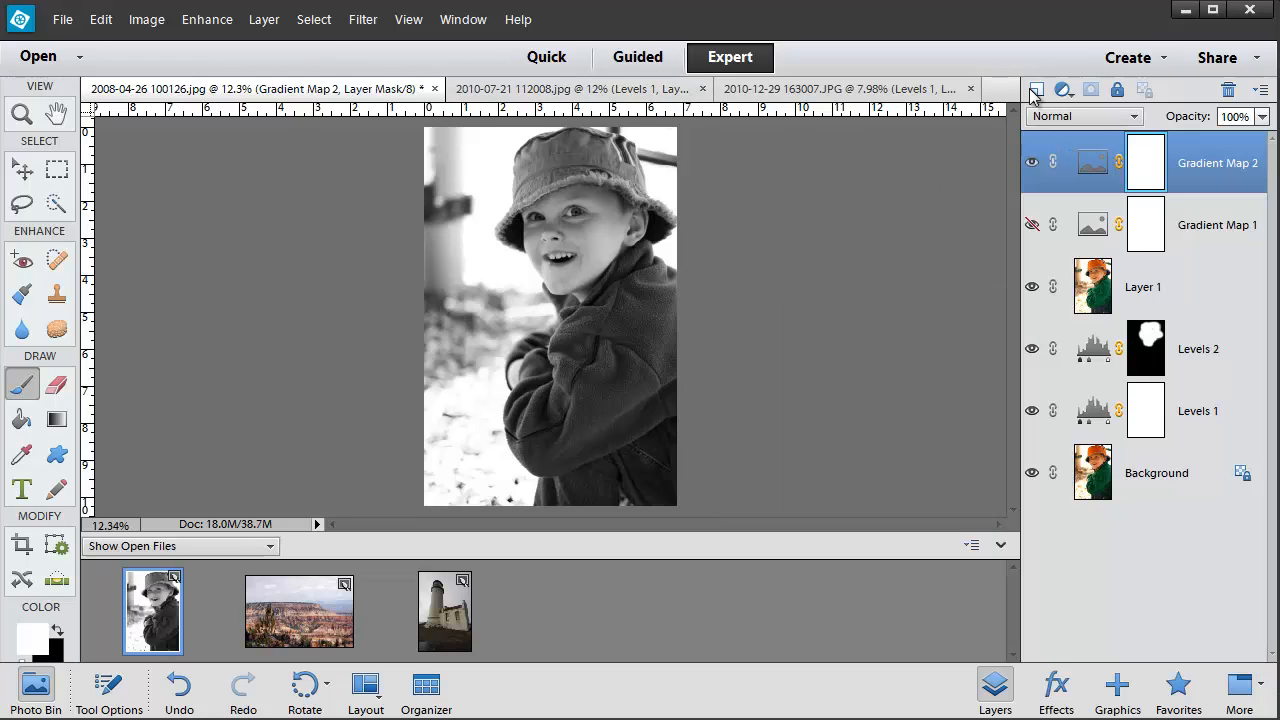
- Hide Layer 1 and add a Hue/Saturation adjustment layer directly above Levels 2
{"action": "left_click", "coordinate": [1190, 348]}
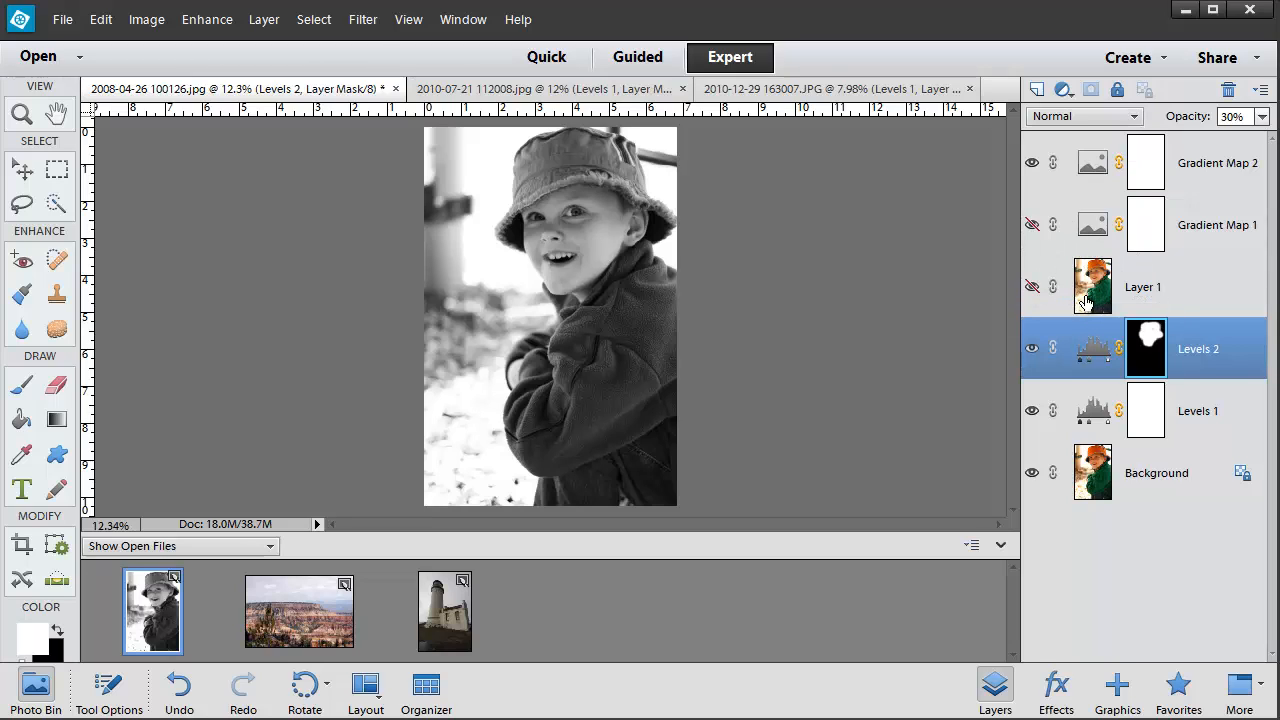
{"action": "left_click", "coordinate": [1087, 302]}
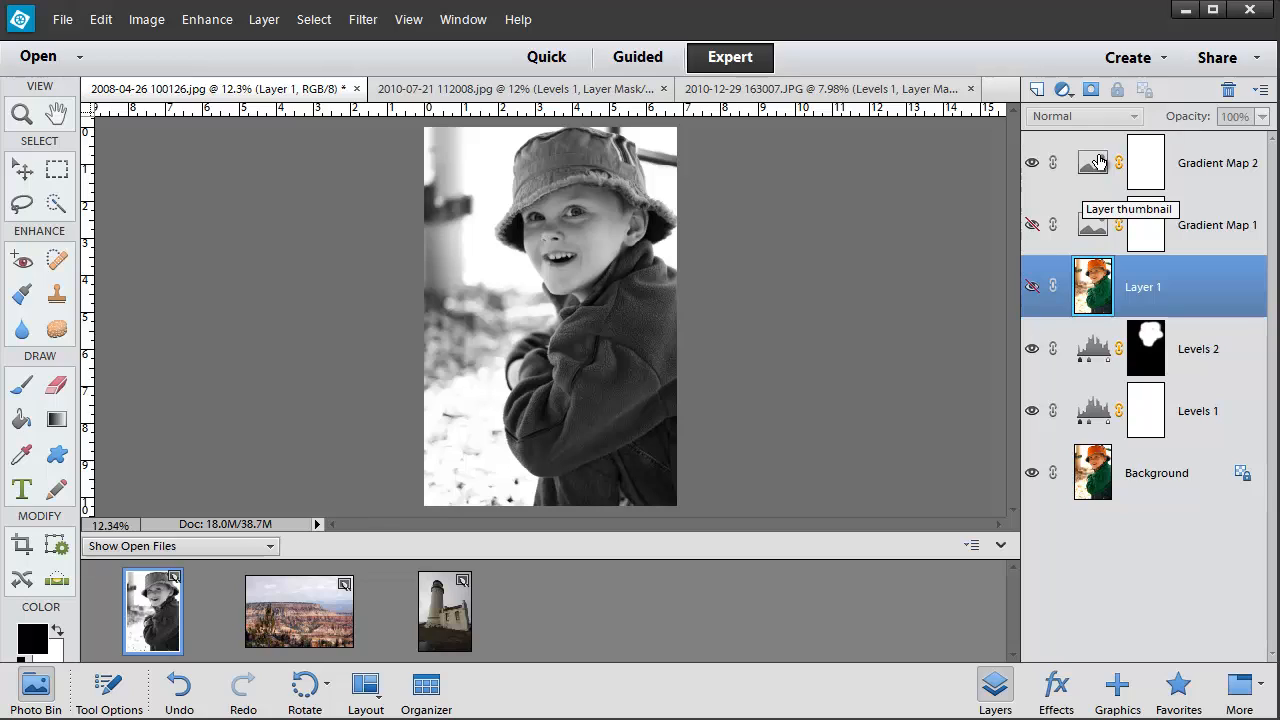
{"action": "left_click", "coordinate": [1084, 352]}
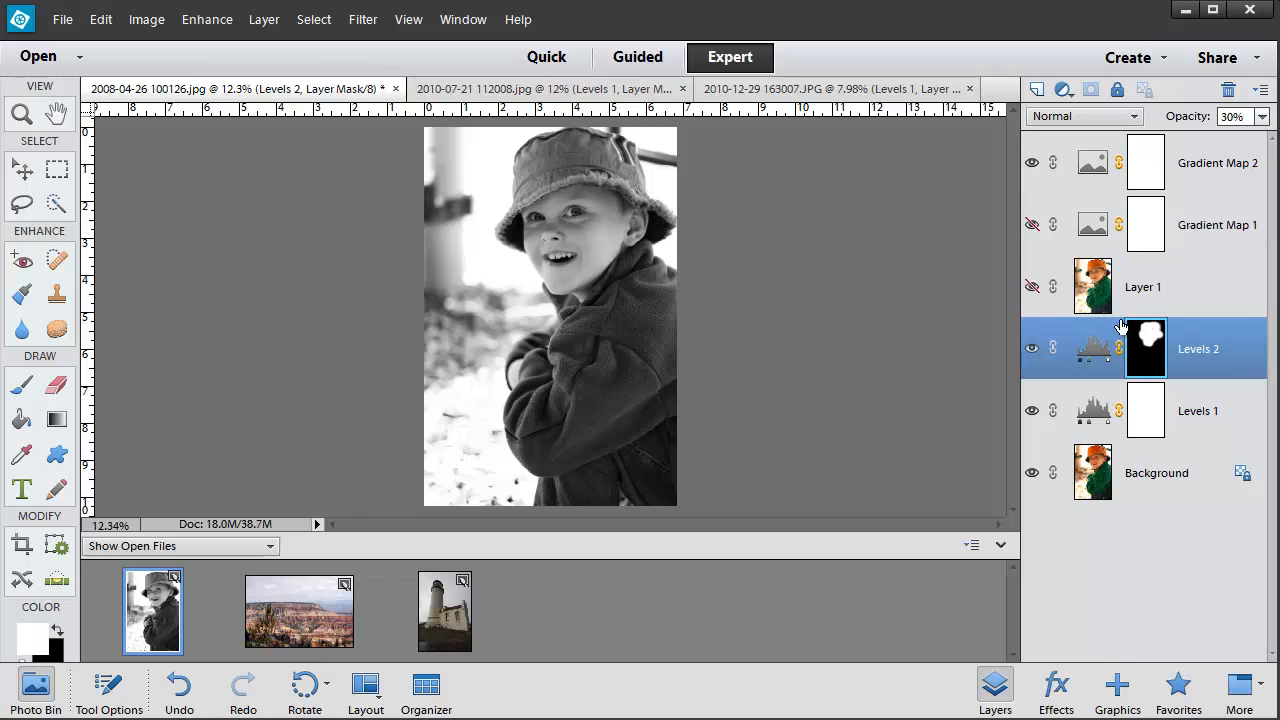
{"action": "left_click", "coordinate": [265, 20]}
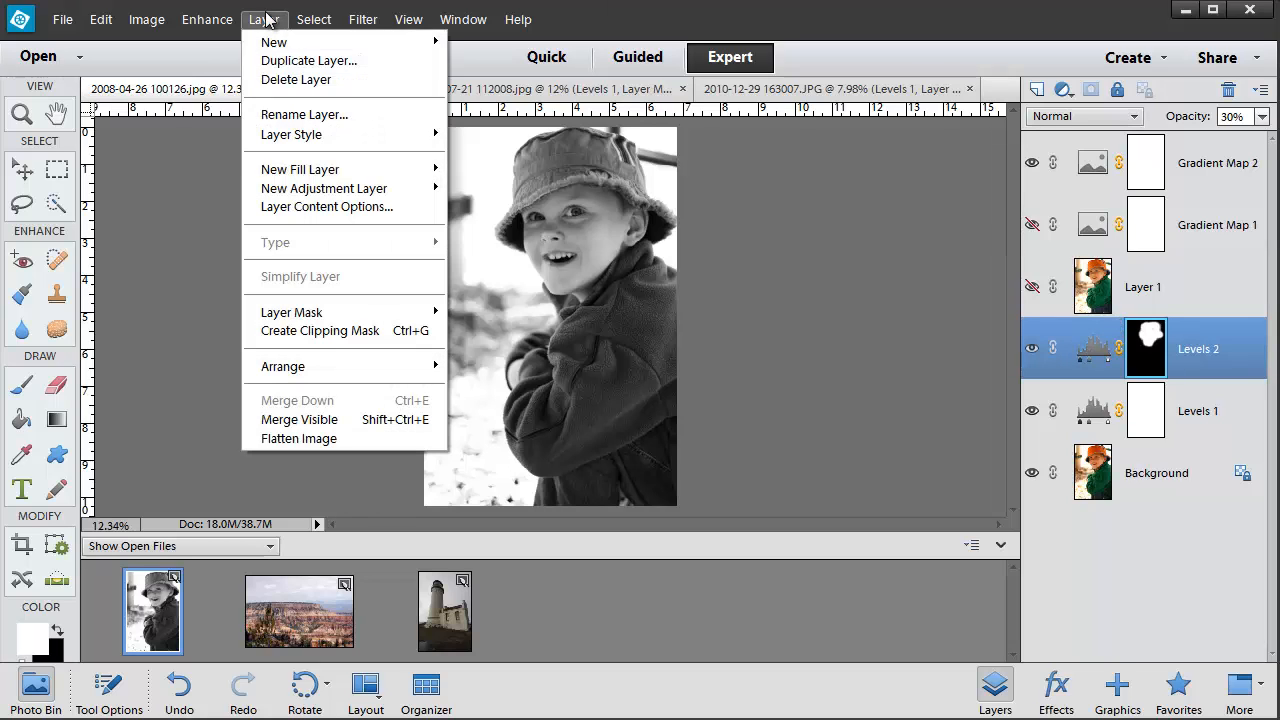
{"action": "mouse_move", "coordinate": [300, 188]}
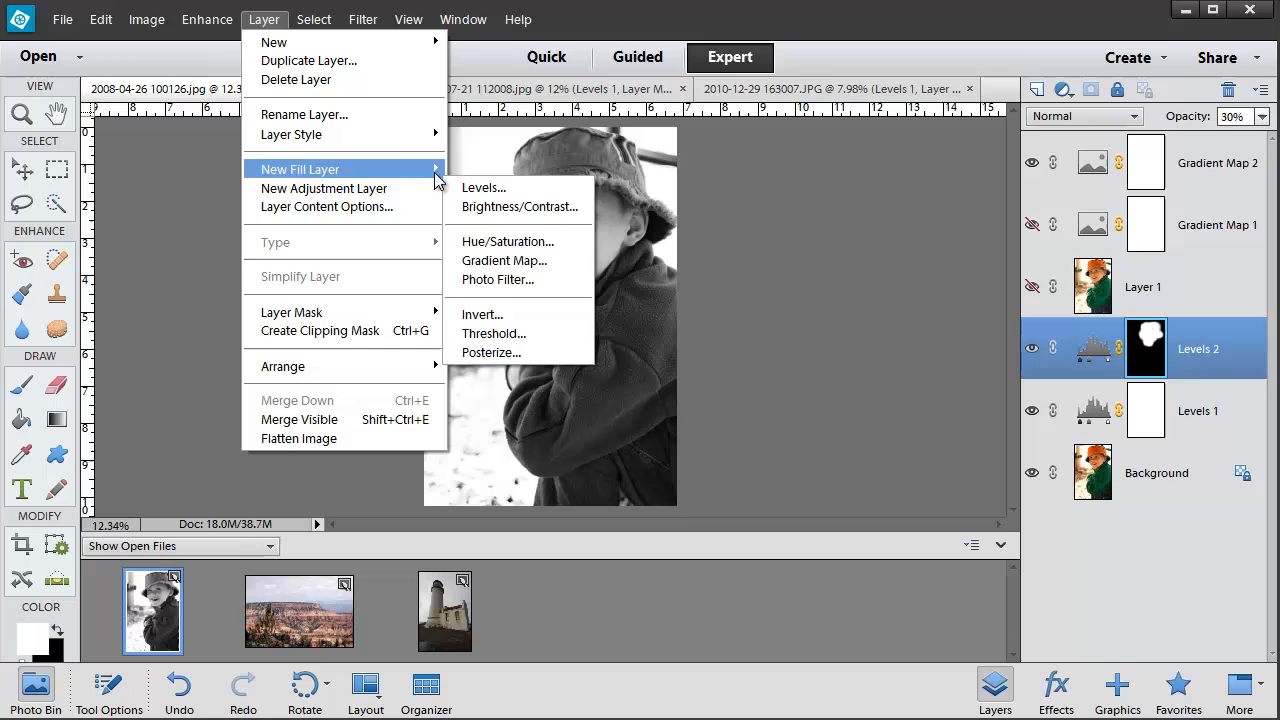
{"action": "left_click", "coordinate": [495, 243]}
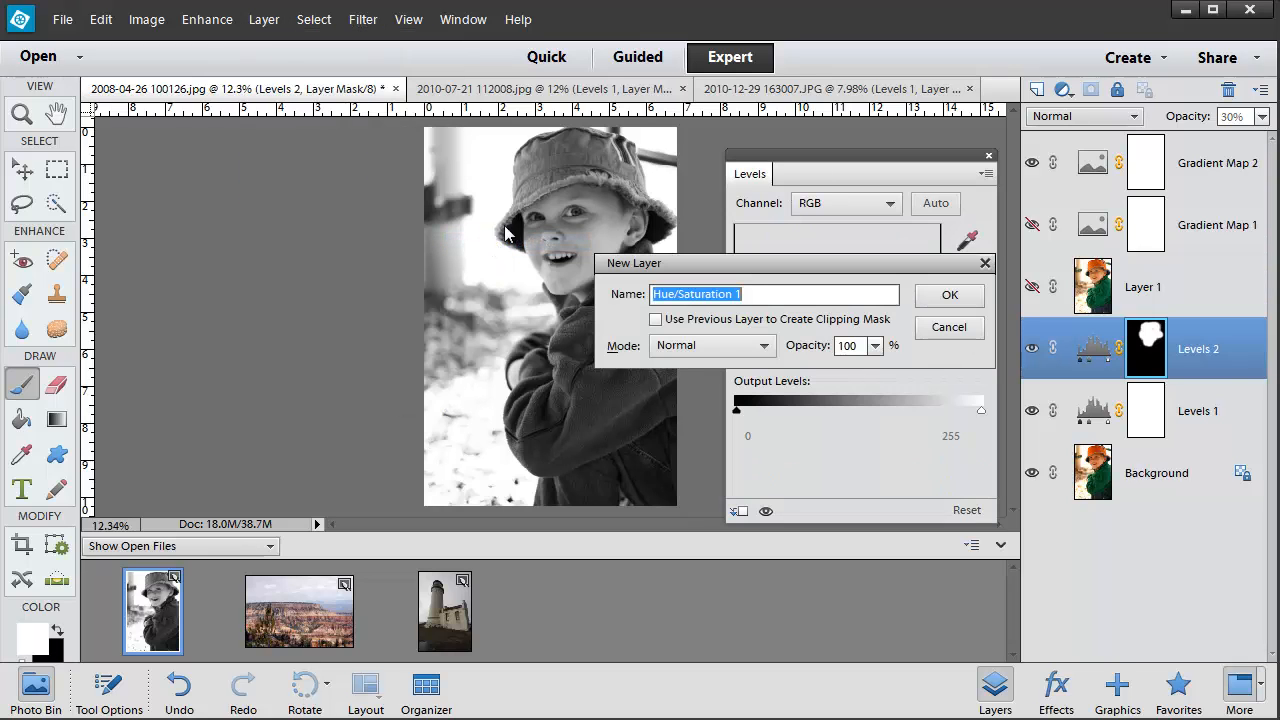
{"action": "left_click", "coordinate": [951, 295]}
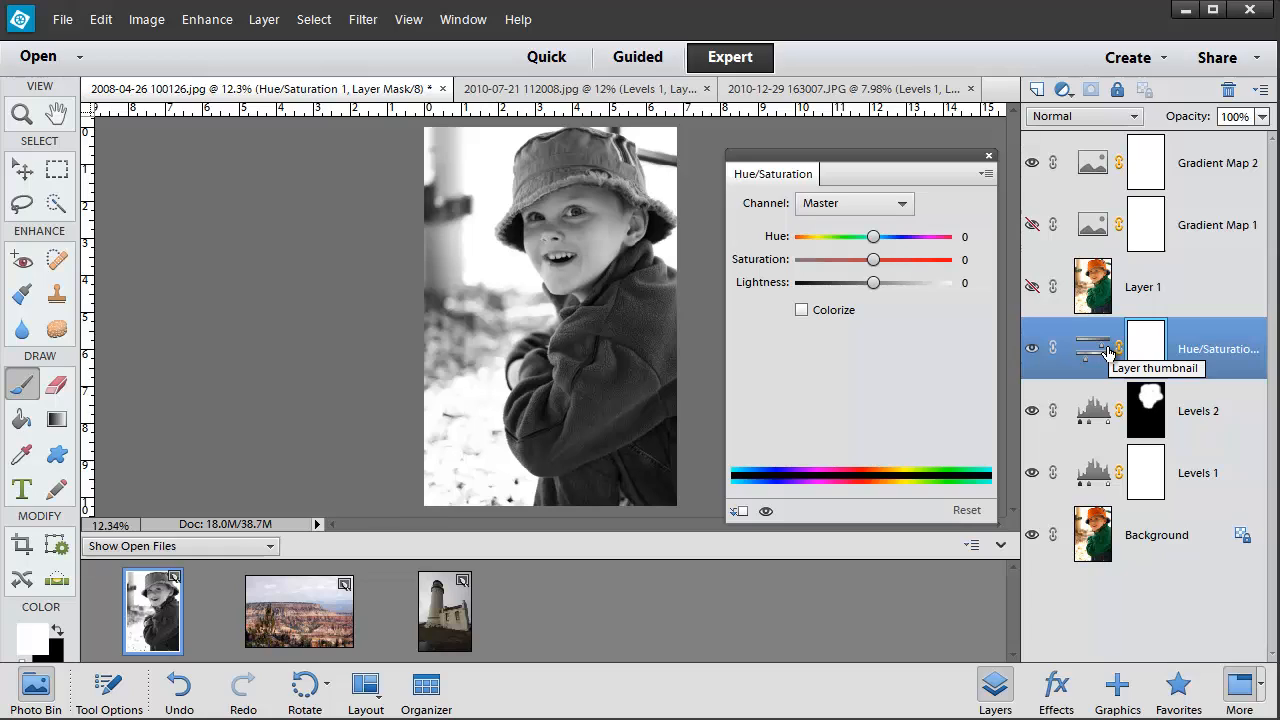
- Sample the boy's jacket for the Greens channel and set that color range's Lightness to +38
{"action": "left_click", "coordinate": [903, 205]}
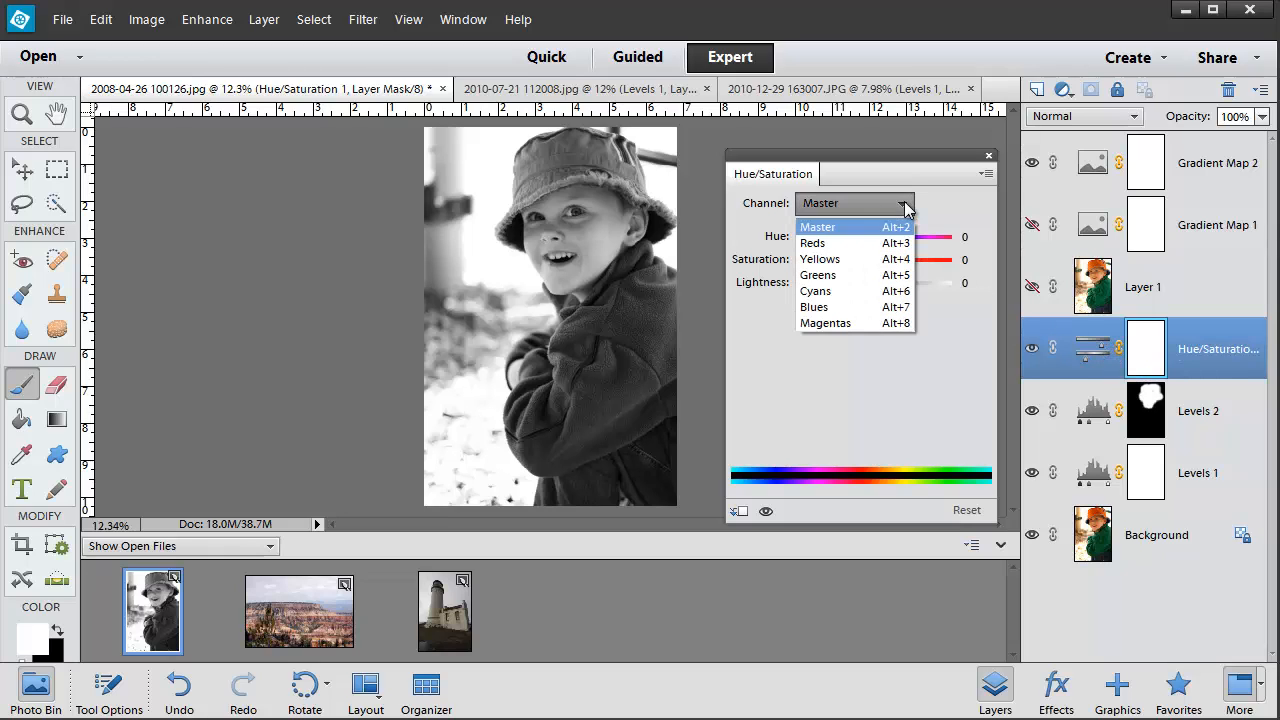
{"action": "left_click", "coordinate": [812, 281]}
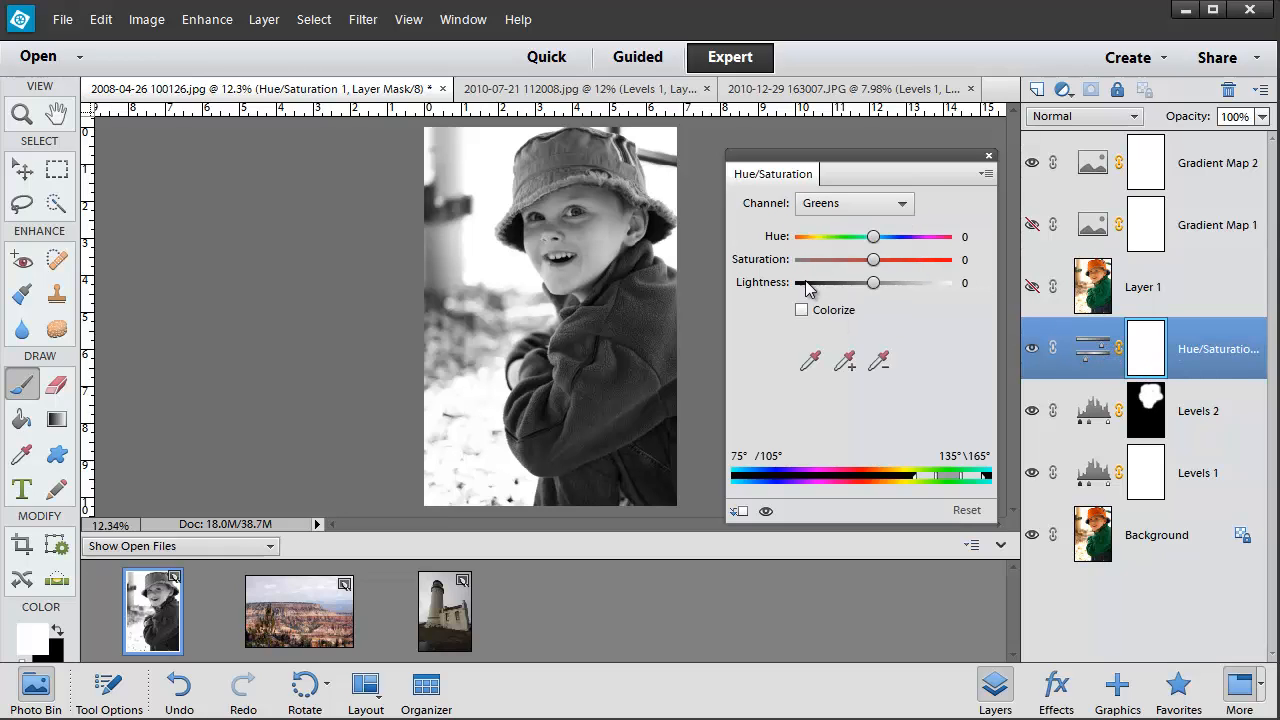
{"action": "left_click", "coordinate": [810, 361]}
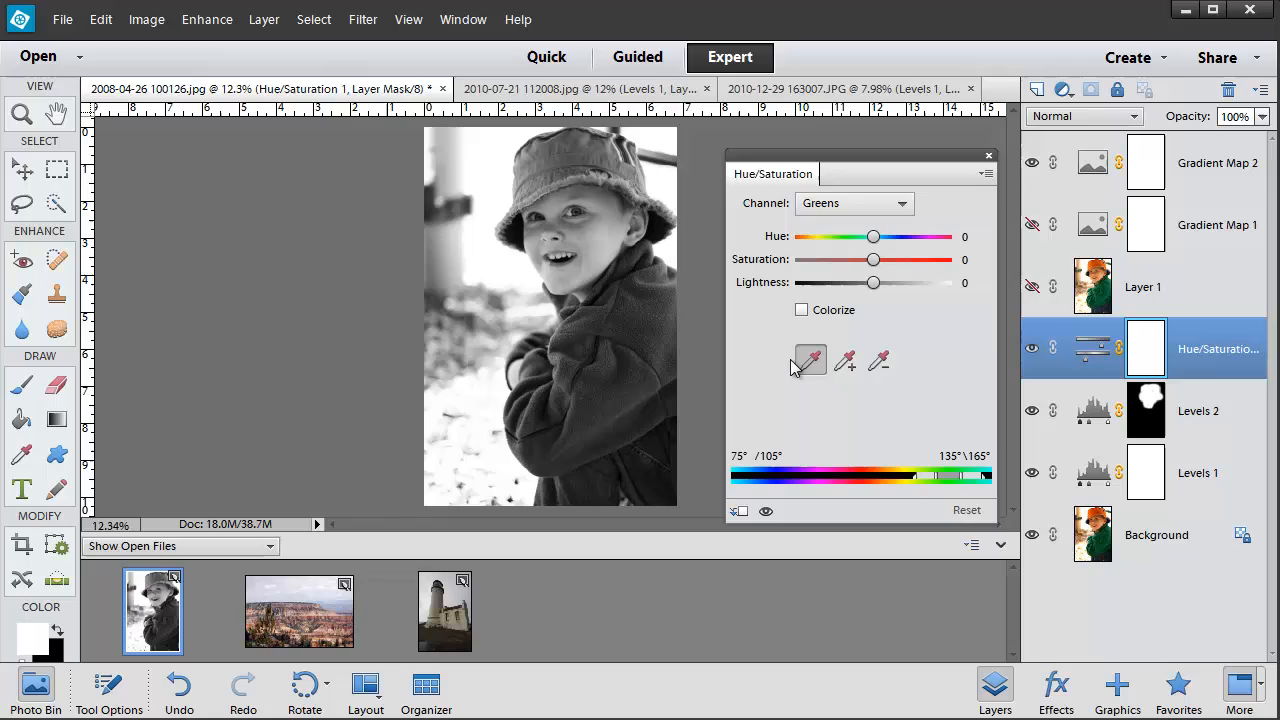
{"action": "left_click", "coordinate": [642, 366]}
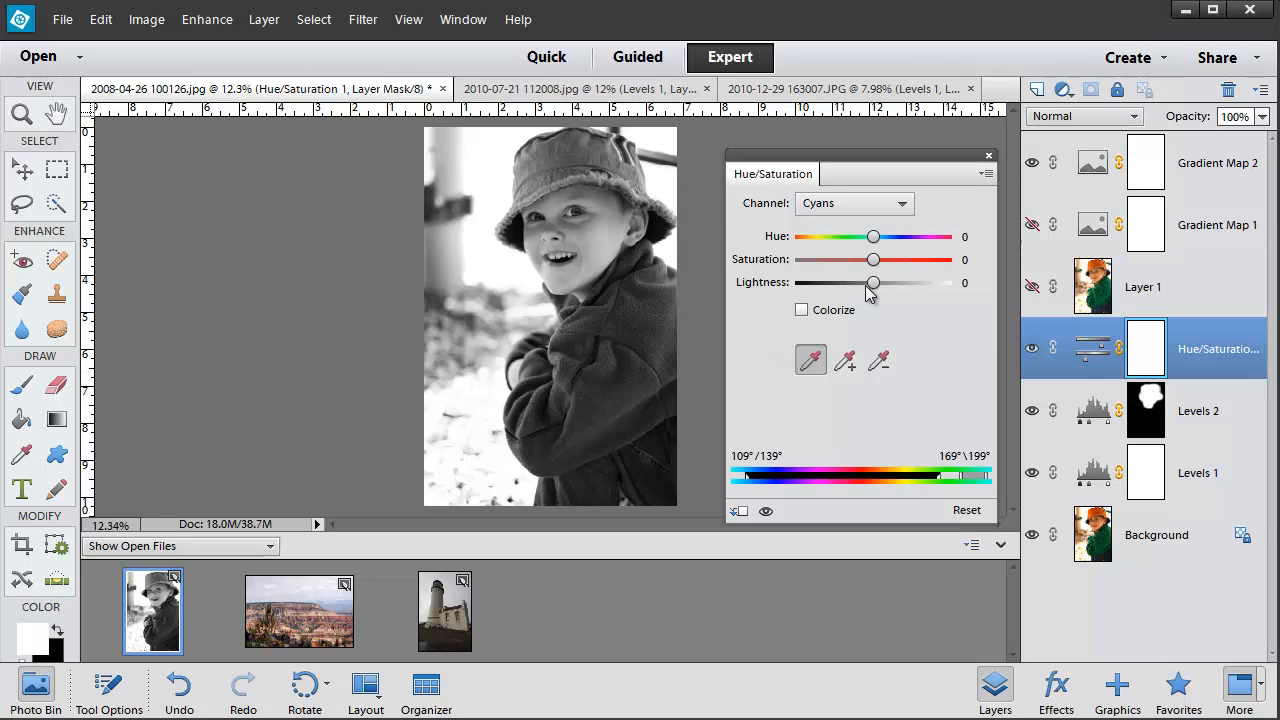
{"action": "left_click_drag", "start_coordinate": [872, 287], "coordinate": [922, 289]}
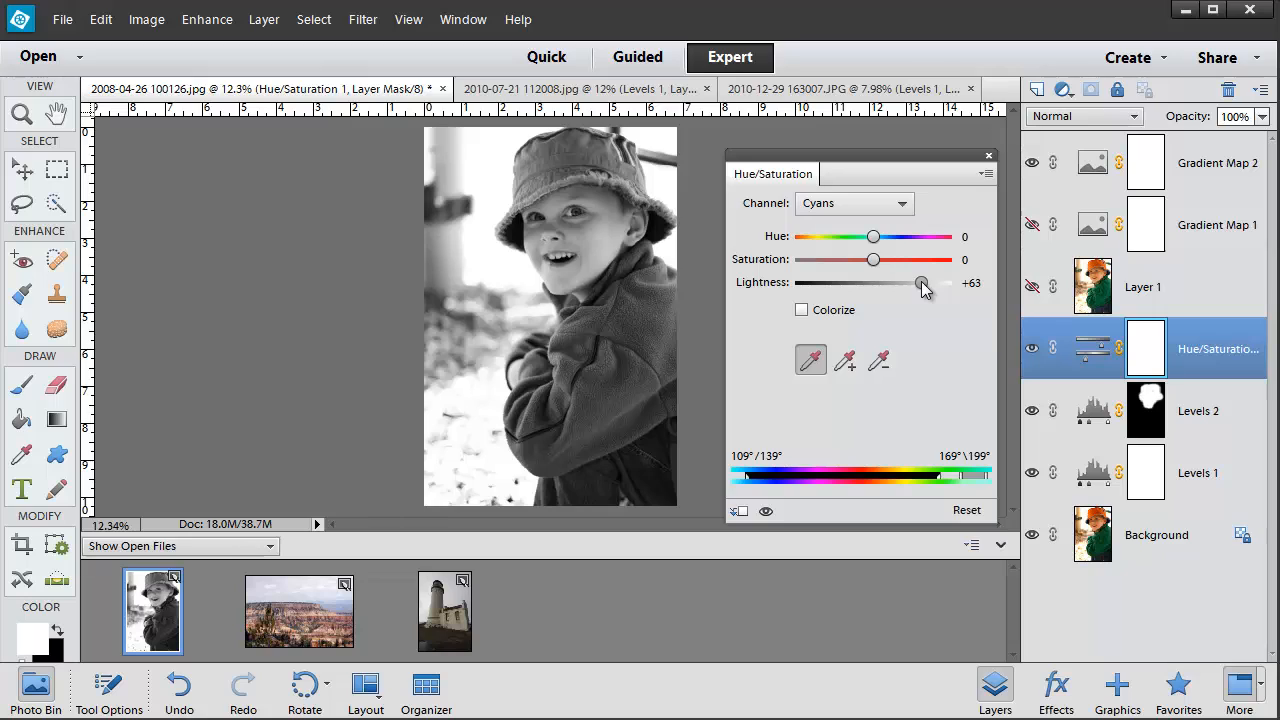
{"action": "left_click_drag", "start_coordinate": [922, 287], "coordinate": [898, 287]}
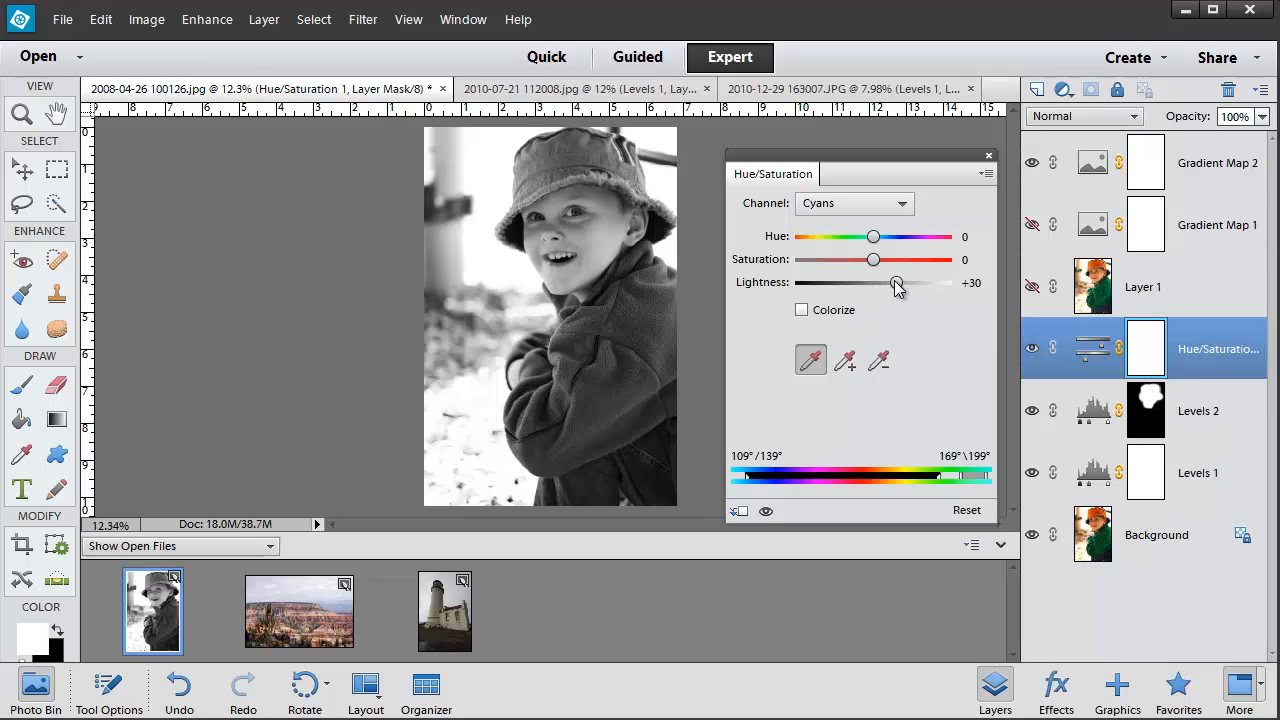
{"action": "left_click_drag", "start_coordinate": [896, 287], "coordinate": [904, 287]}
- Try raising the Lightness of the Reds channel sampled from the hat, and reset it to 0
{"action": "left_click", "coordinate": [910, 205]}
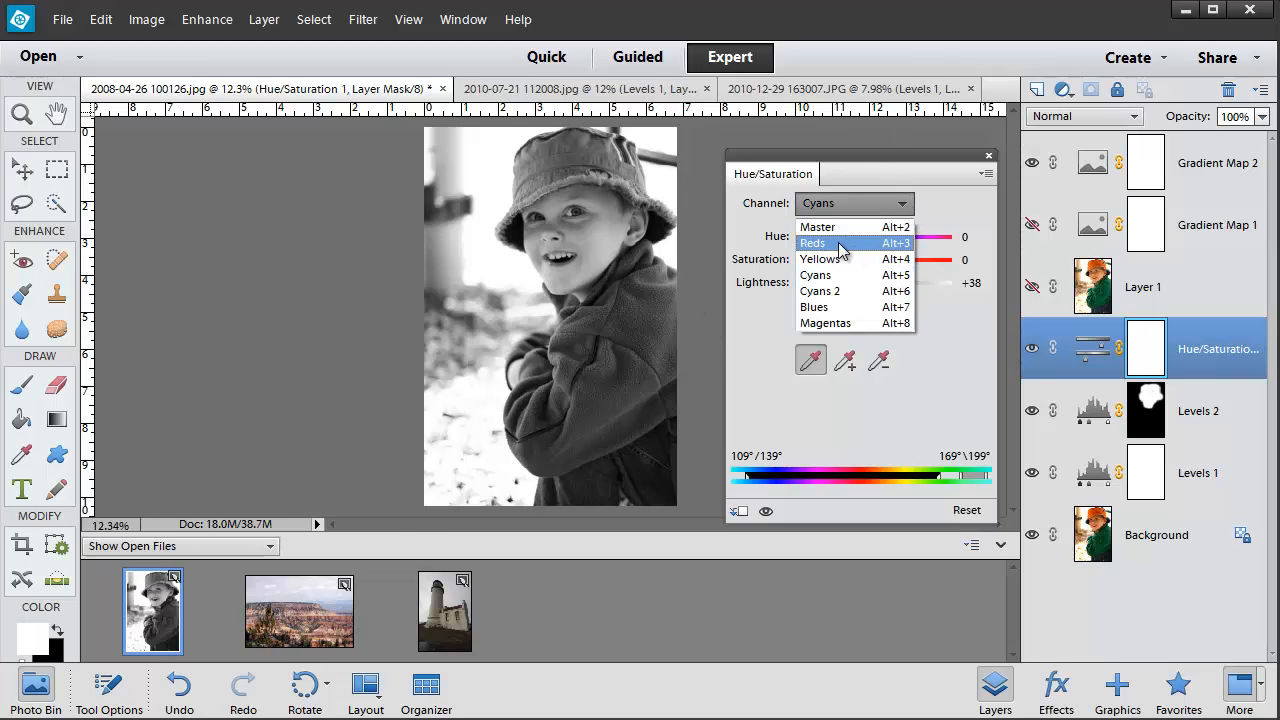
{"action": "left_click", "coordinate": [840, 250]}
{"action": "left_click", "coordinate": [538, 164]}
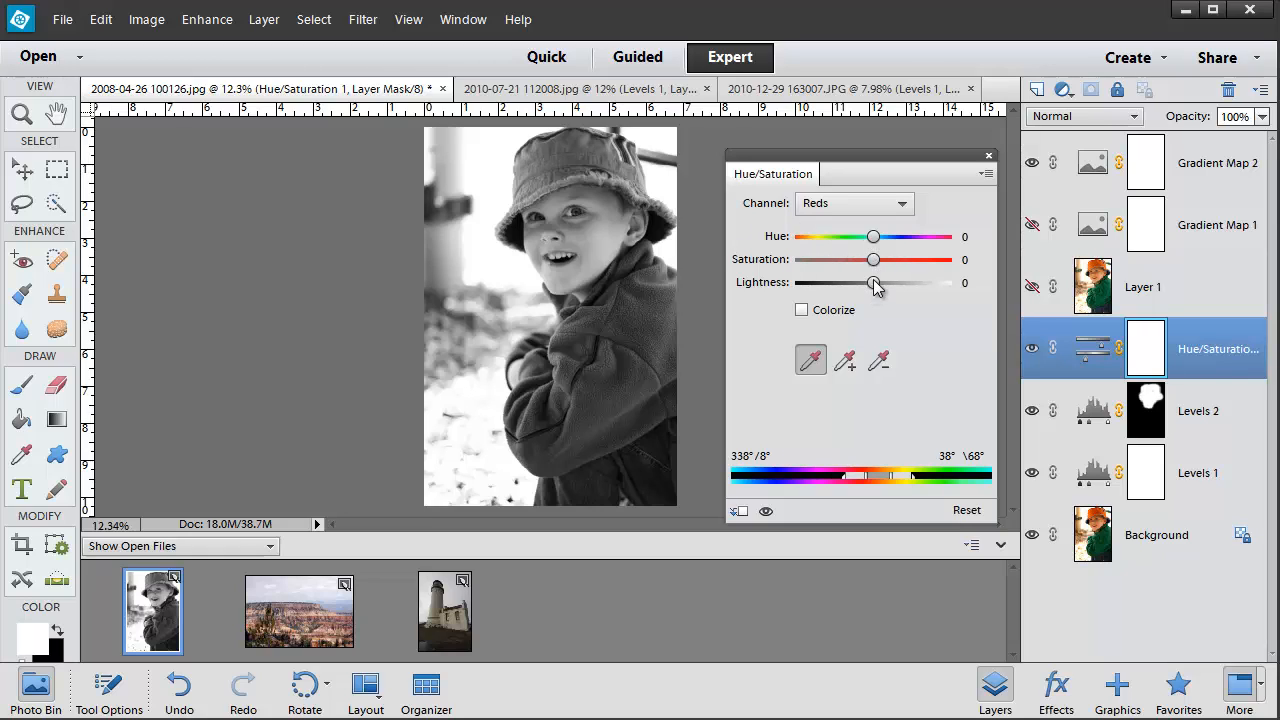
{"action": "left_click_drag", "start_coordinate": [874, 282], "coordinate": [883, 284]}
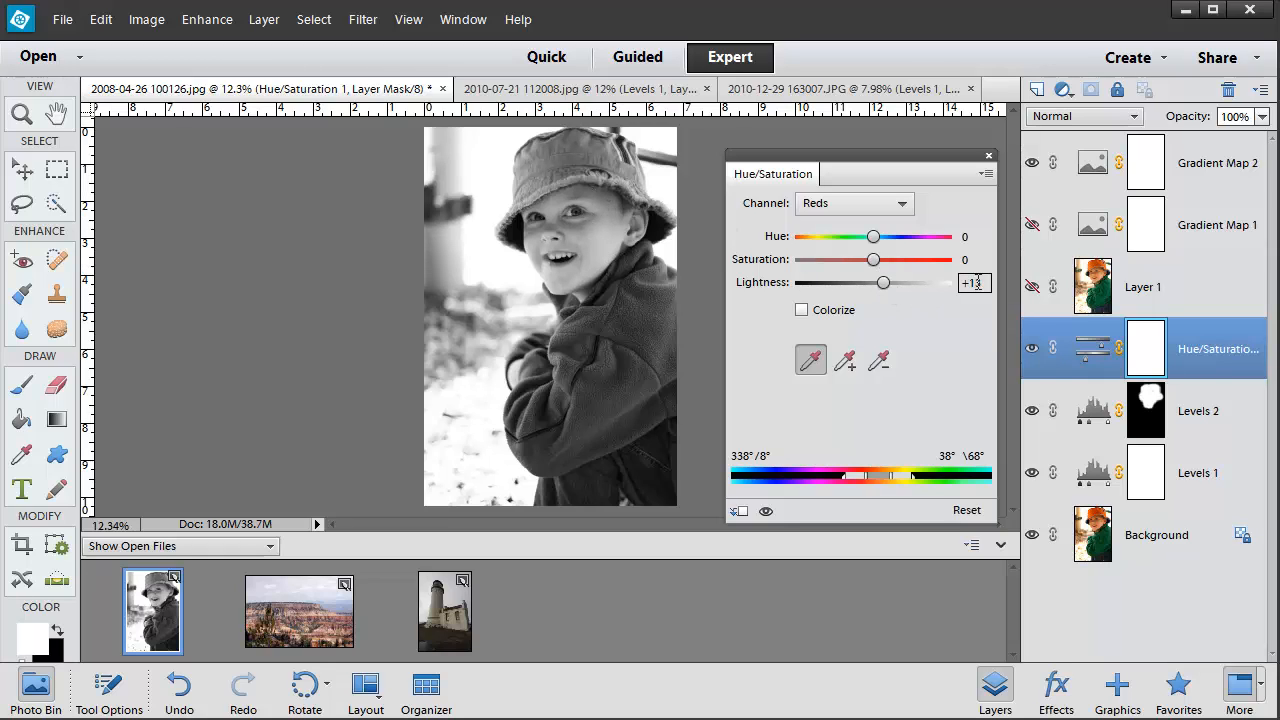
{"action": "left_click_drag", "start_coordinate": [978, 283], "coordinate": [963, 284]}
{"action": "type", "text": "0"}
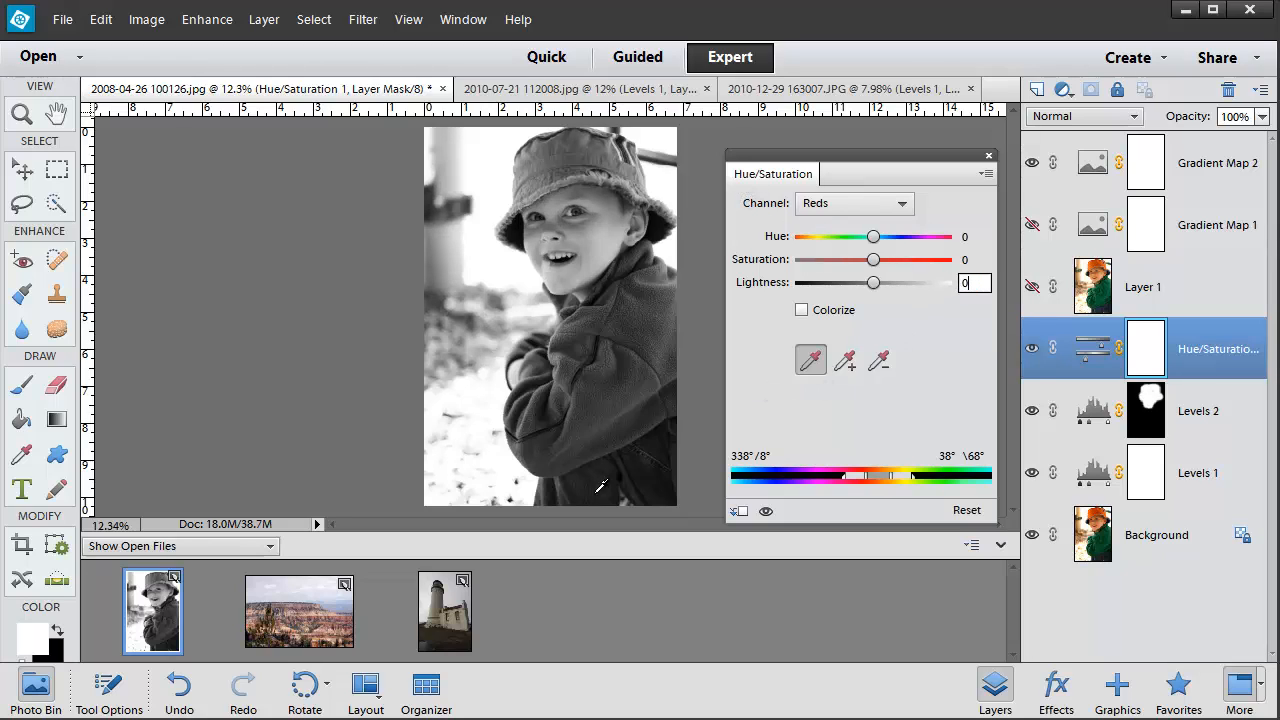
- Try adjusting the Saturation of the Master channel, and reset it to 0
{"action": "left_click", "coordinate": [902, 205]}
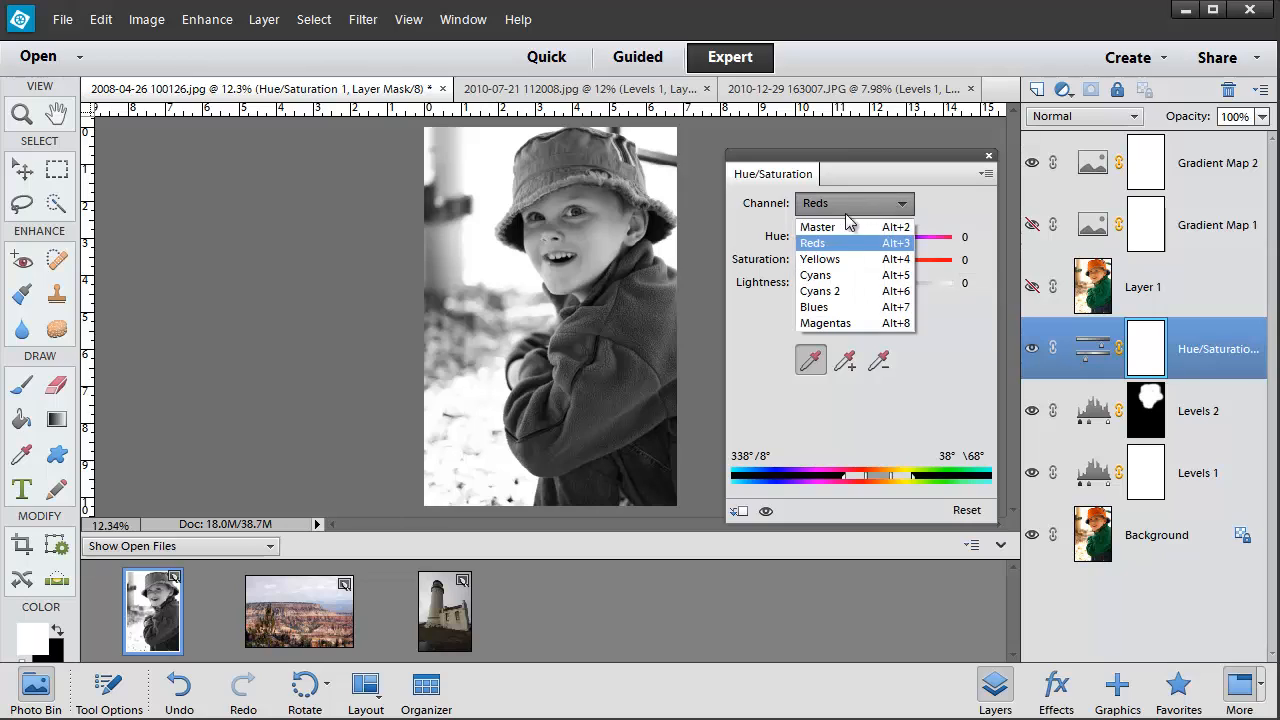
{"action": "left_click", "coordinate": [862, 221]}
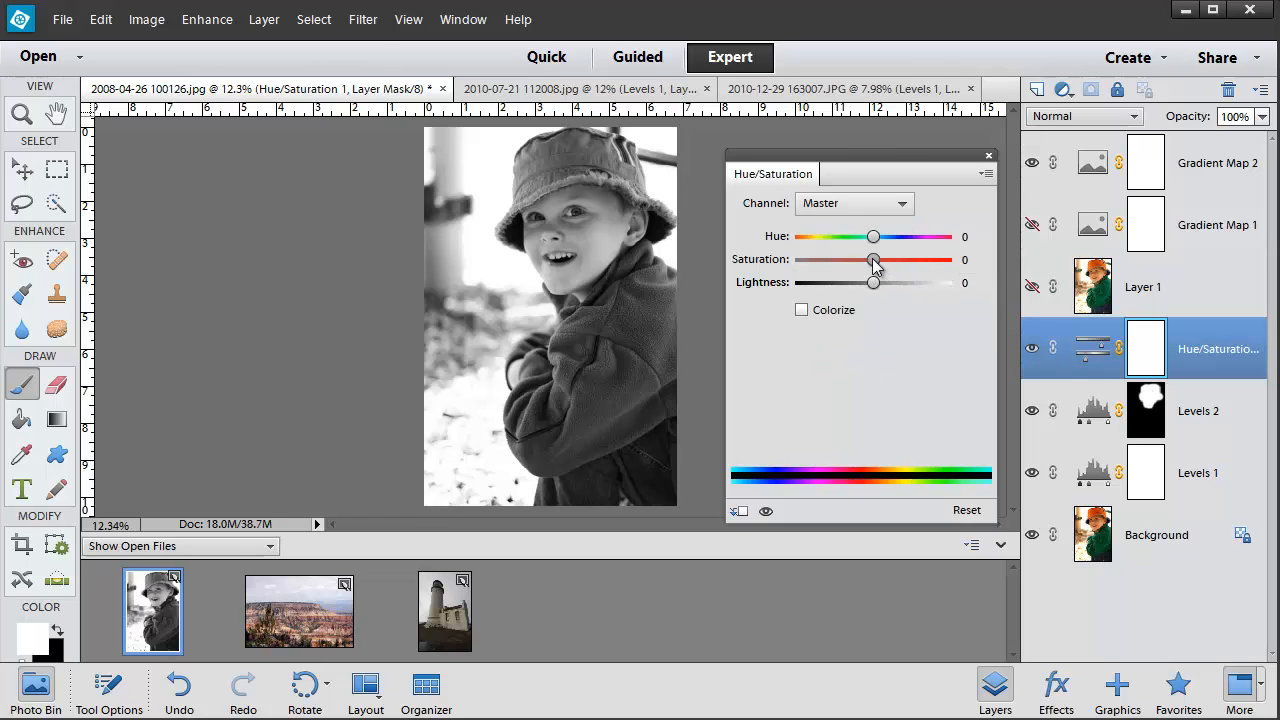
{"action": "mouse_move", "coordinate": [875, 263]}
{"action": "left_mouse_down"}
{"action": "mouse_move", "coordinate": [823, 265]}
{"action": "mouse_move", "coordinate": [933, 259]}
{"action": "mouse_move", "coordinate": [876, 255]}
{"action": "left_mouse_up"}
{"action": "double_click", "coordinate": [973, 259]}
{"action": "type", "text": "0"}
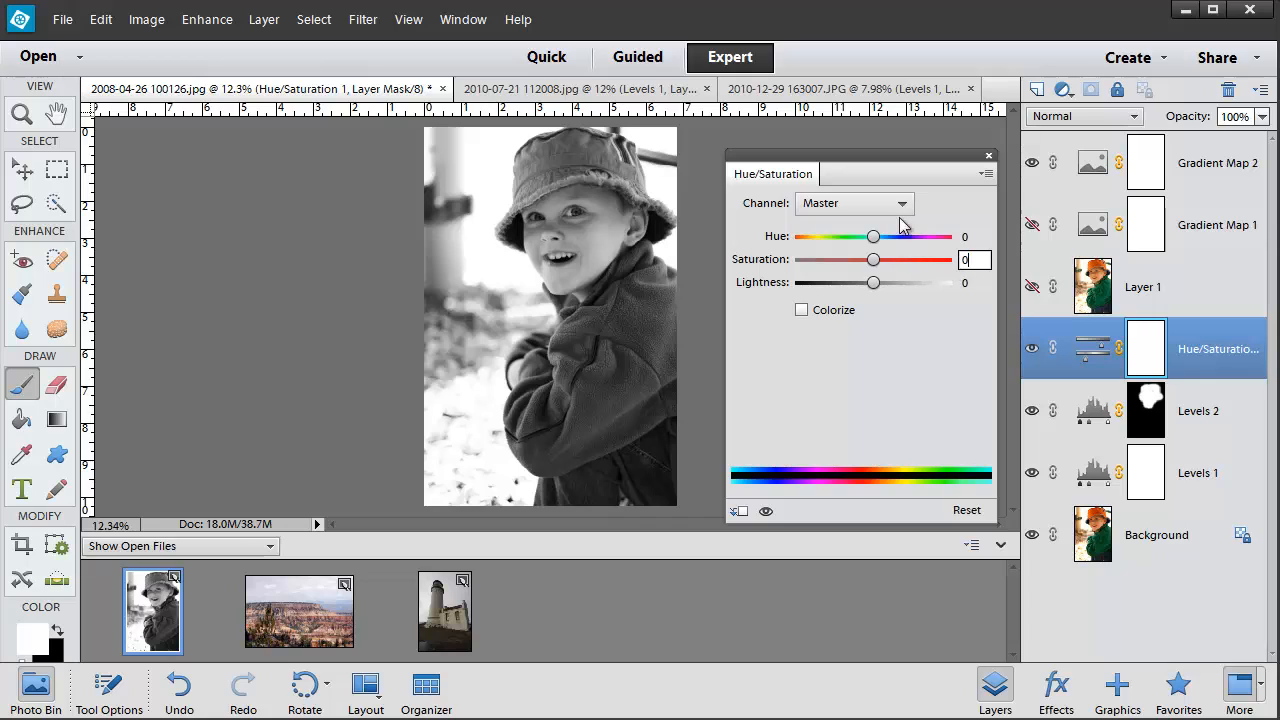
- Sample the boy's jeans for the Blues channel and set that color range's Lightness to +43
{"action": "left_click", "coordinate": [903, 205]}
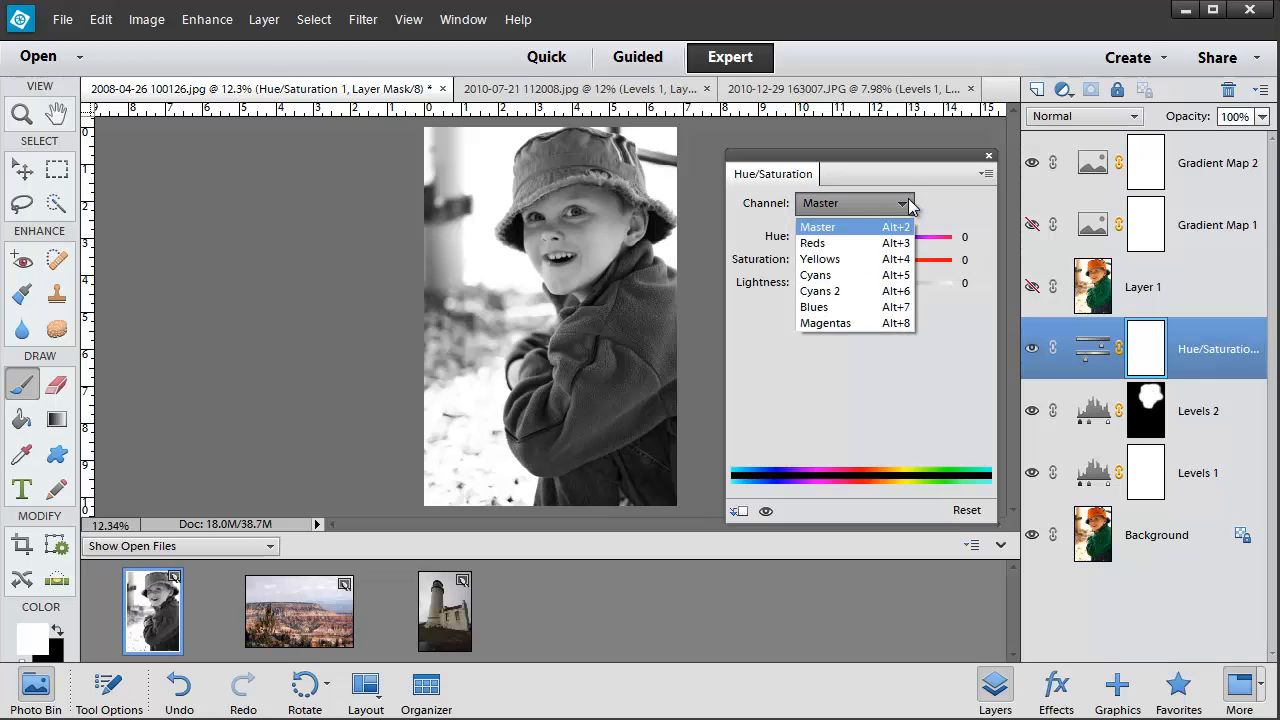
{"action": "left_click", "coordinate": [836, 310]}
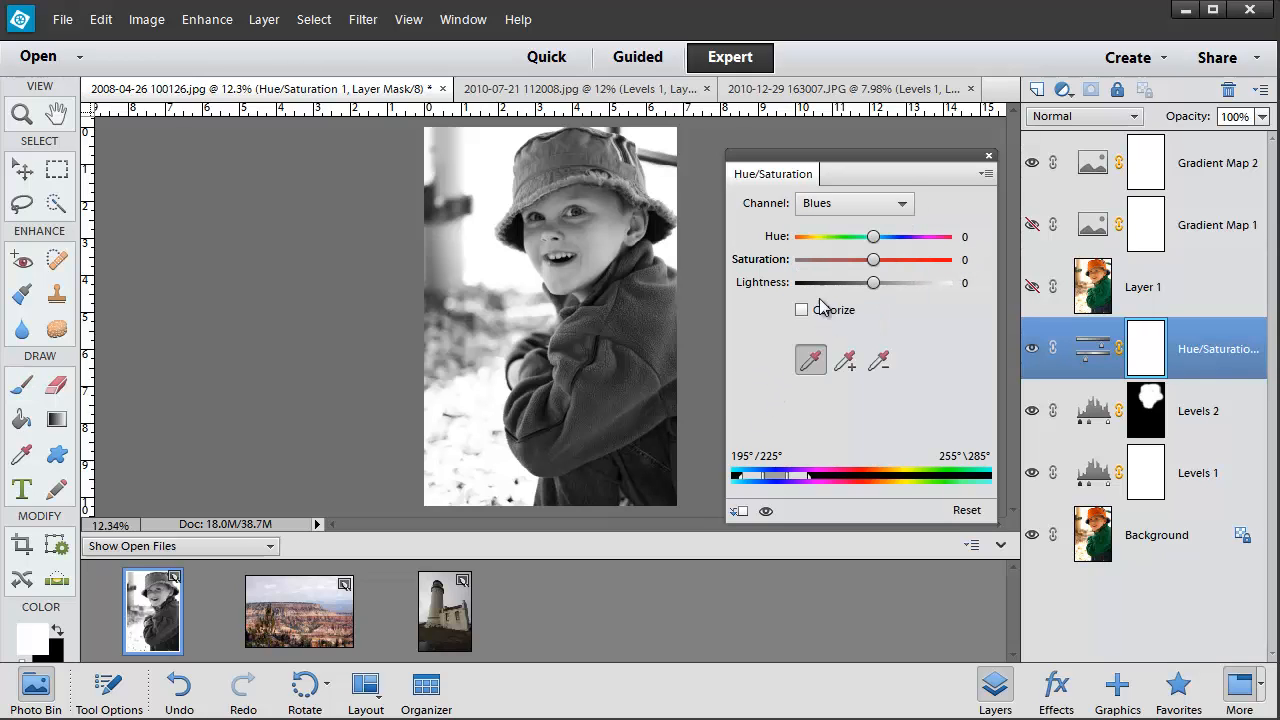
{"action": "left_click", "coordinate": [659, 461]}
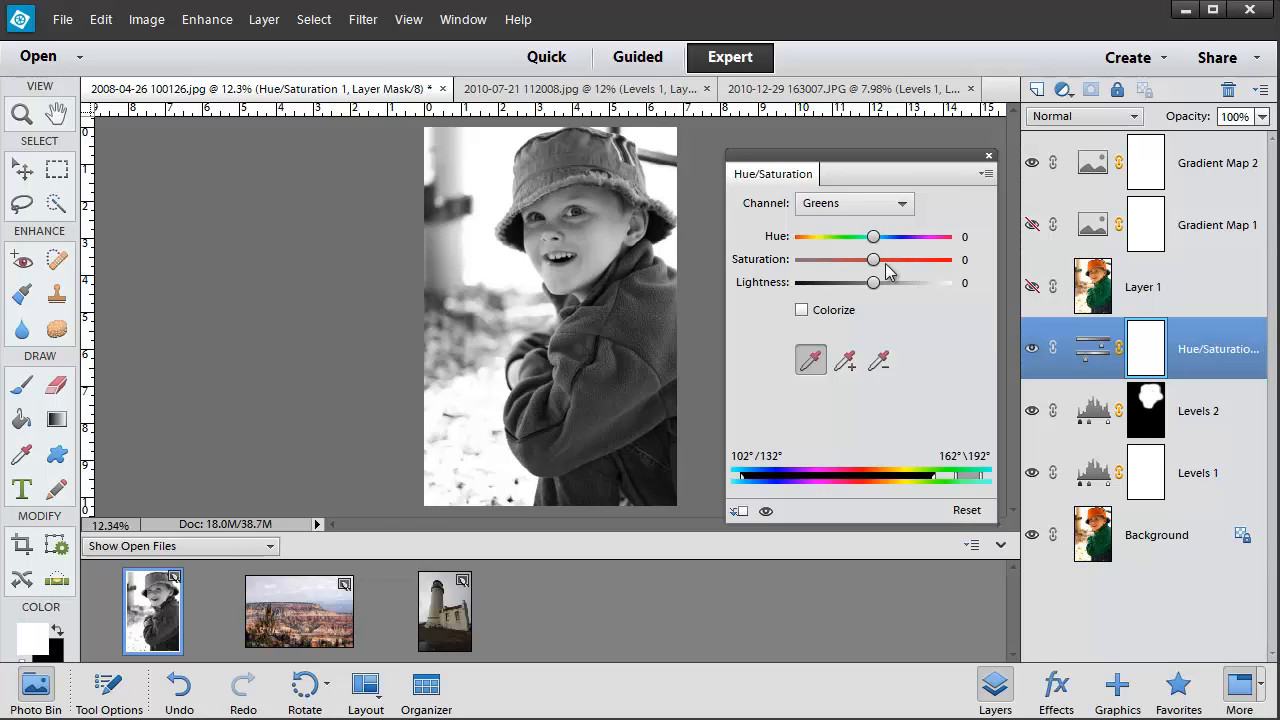
{"action": "left_click_drag", "start_coordinate": [873, 283], "coordinate": [901, 285]}
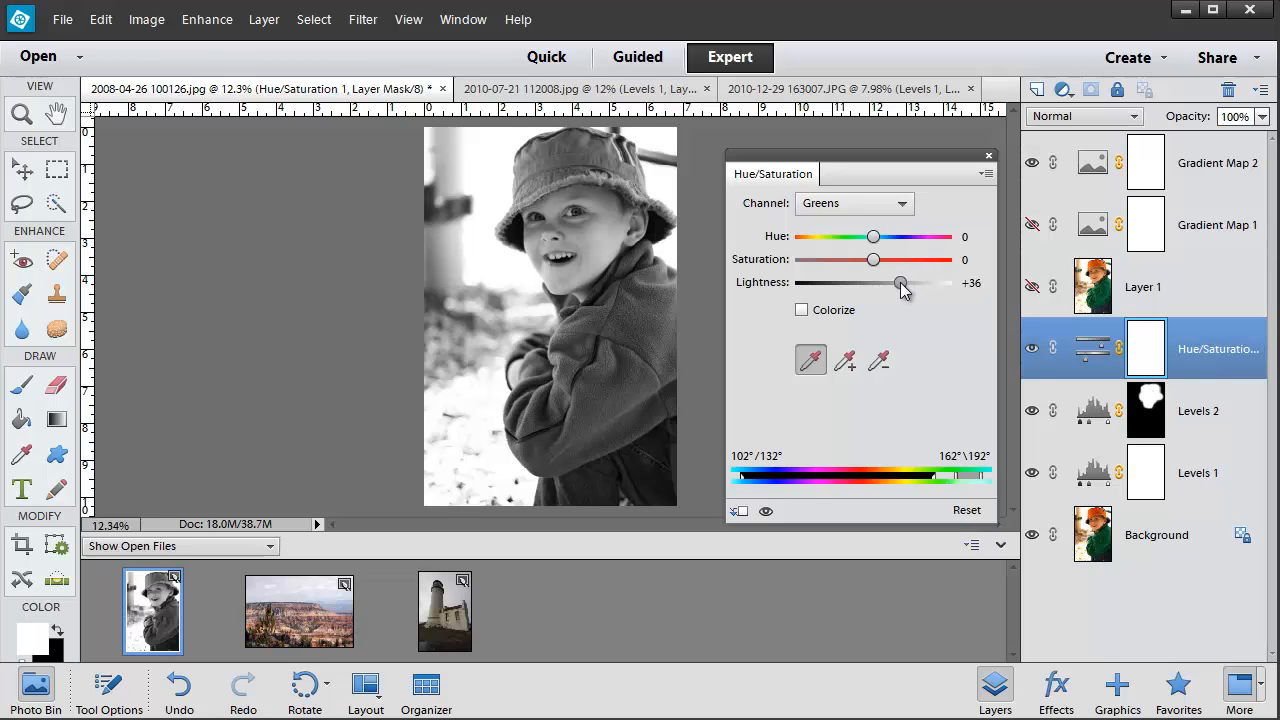
{"action": "mouse_move", "coordinate": [900, 283]}
{"action": "left_mouse_down"}
{"action": "mouse_move", "coordinate": [871, 284]}
{"action": "mouse_move", "coordinate": [909, 285]}
{"action": "left_mouse_up"}
- Sample the skin on the boy's face for the Yellows channel, set its Lightness to +13, and close the Hue/Saturation settings
{"action": "left_click", "coordinate": [903, 205]}
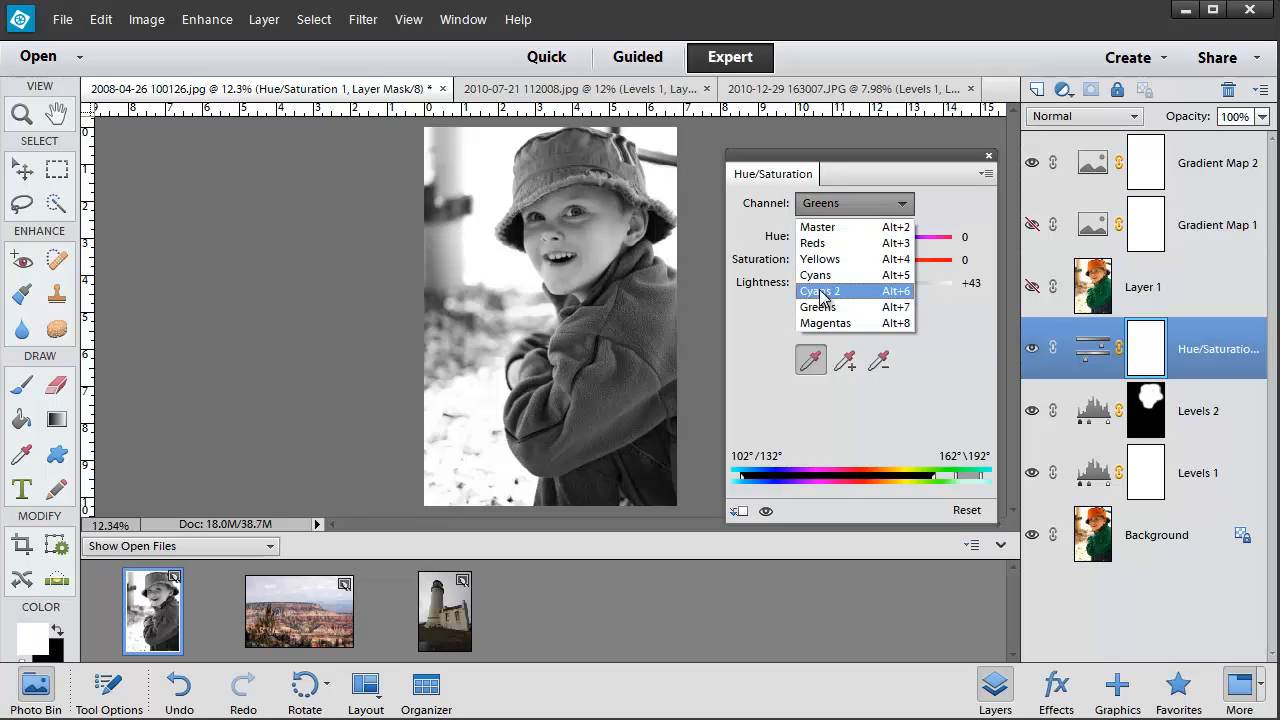
{"action": "left_click", "coordinate": [799, 261]}
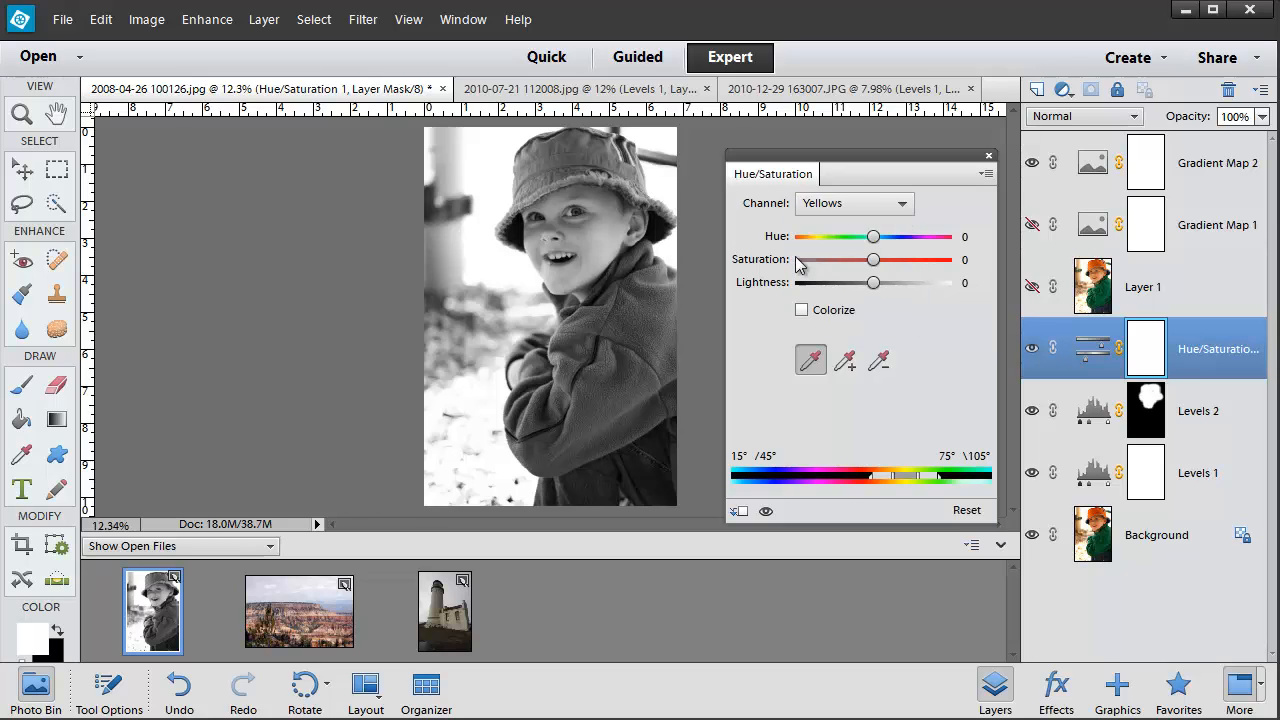
{"action": "left_click", "coordinate": [577, 209]}
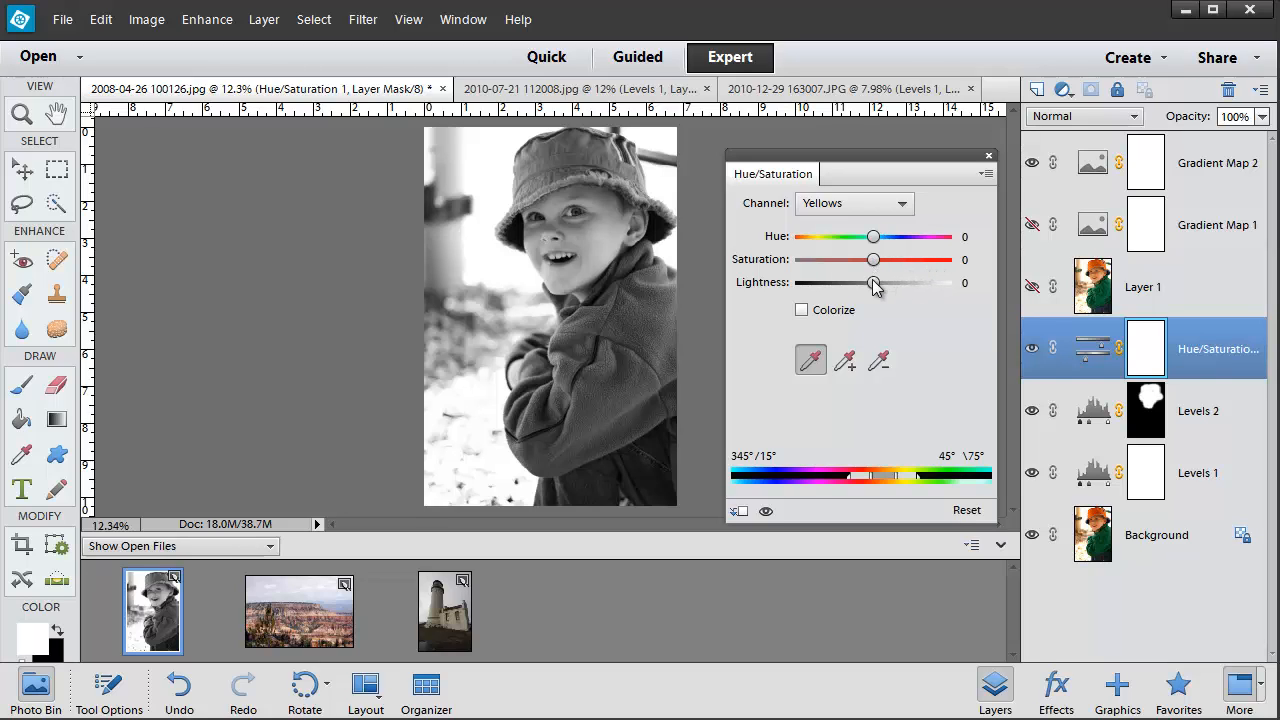
{"action": "left_click_drag", "start_coordinate": [873, 283], "coordinate": [889, 285]}
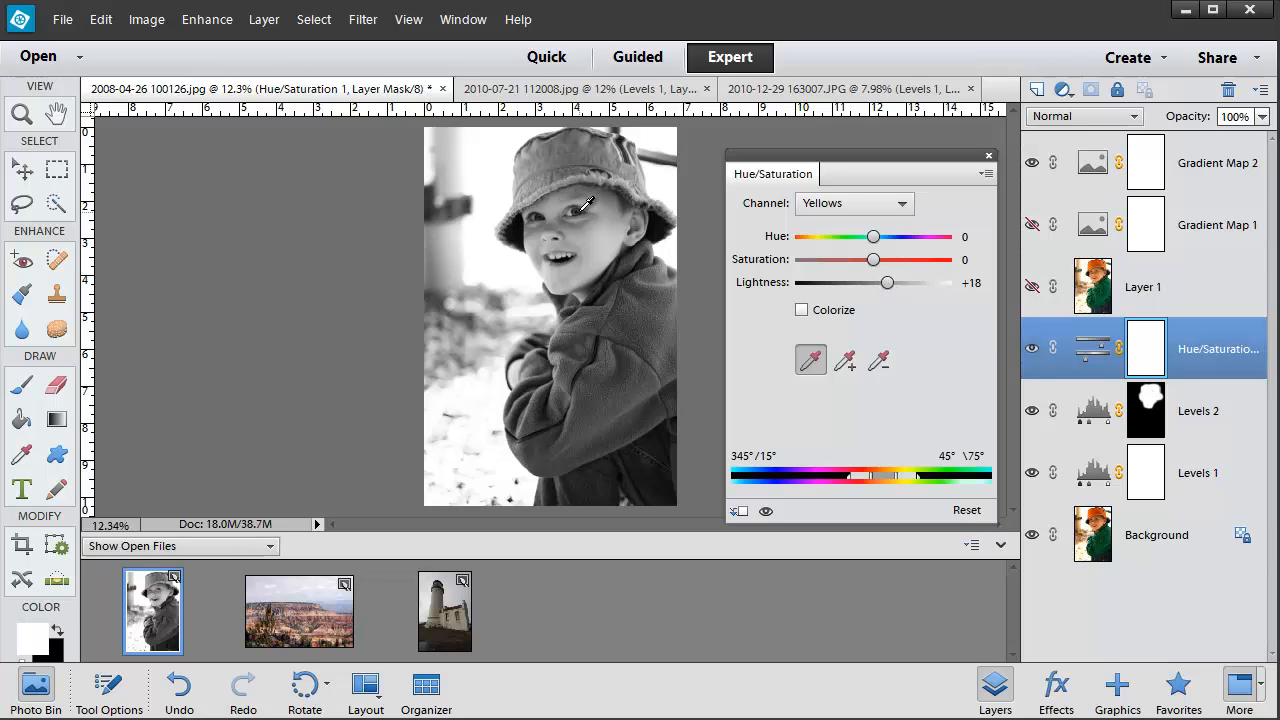
{"action": "left_click_drag", "start_coordinate": [887, 285], "coordinate": [885, 289]}
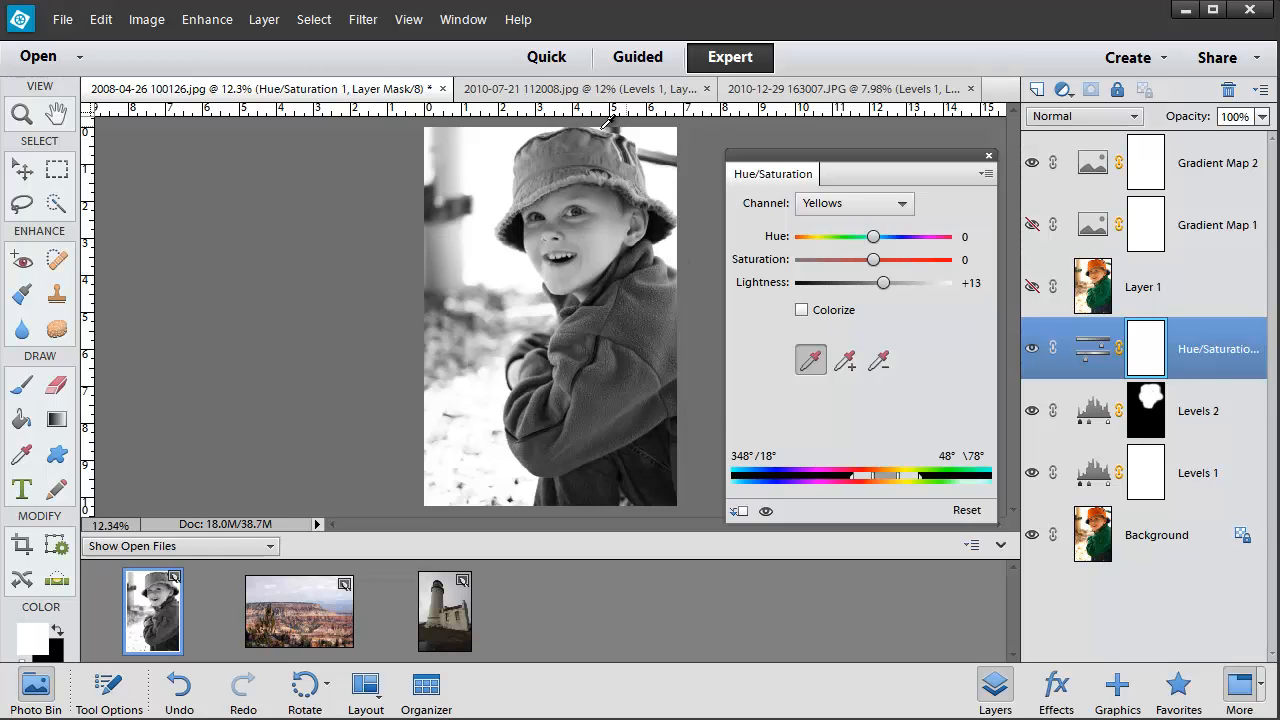
{"action": "left_click", "coordinate": [988, 155]}
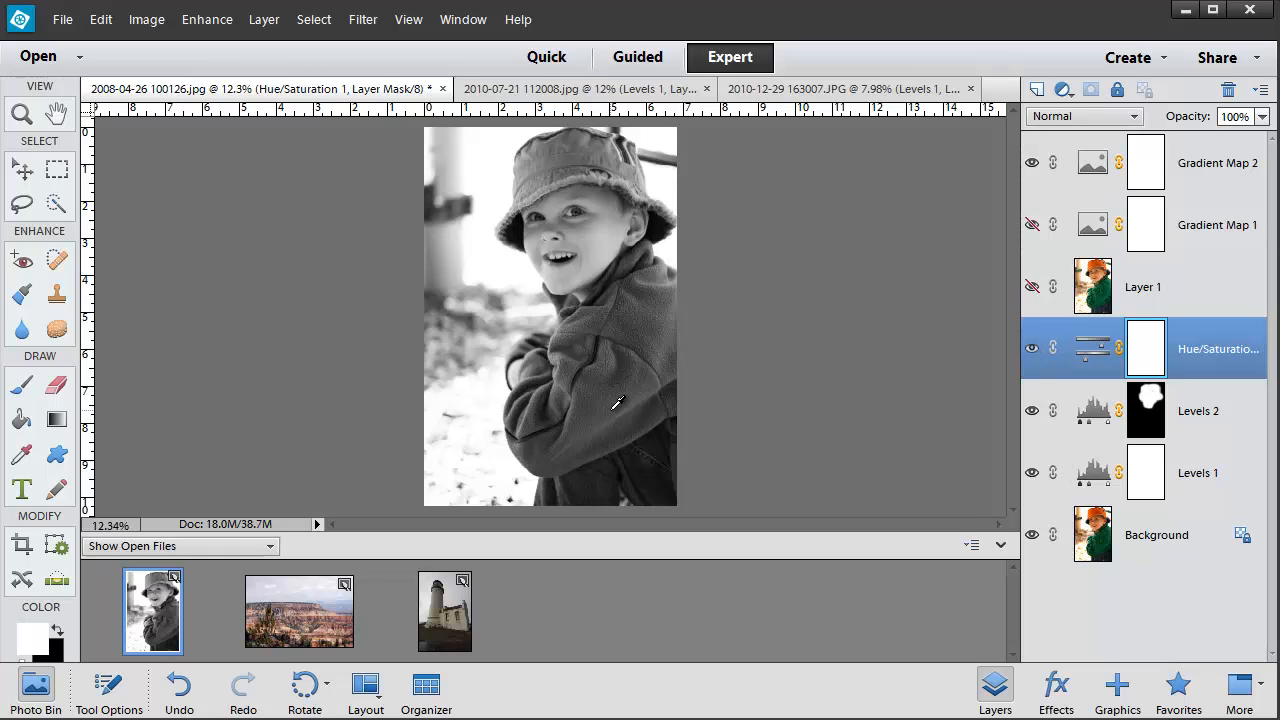
- Compare the photo with and without Gradient Map 2, move the Gradient Map 1 layer above it, and show Gradient Map 1
{"action": "left_click", "coordinate": [1033, 164]}
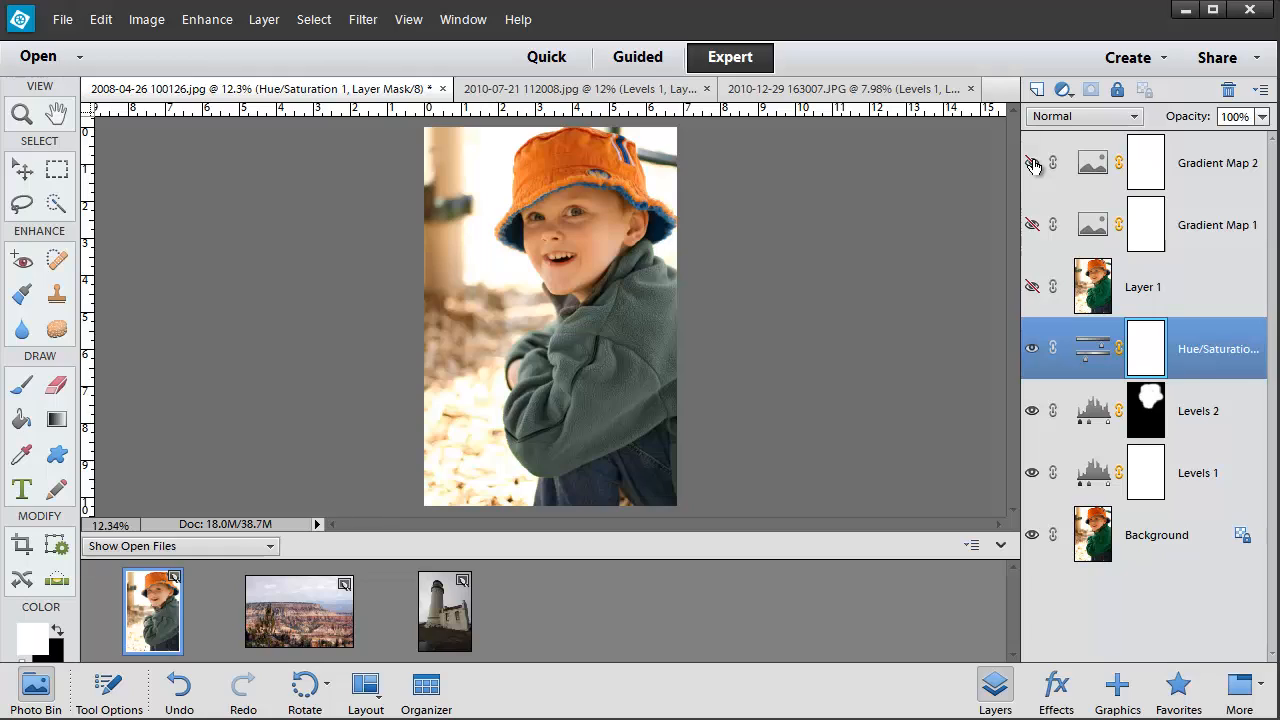
{"action": "left_click", "coordinate": [1033, 164]}
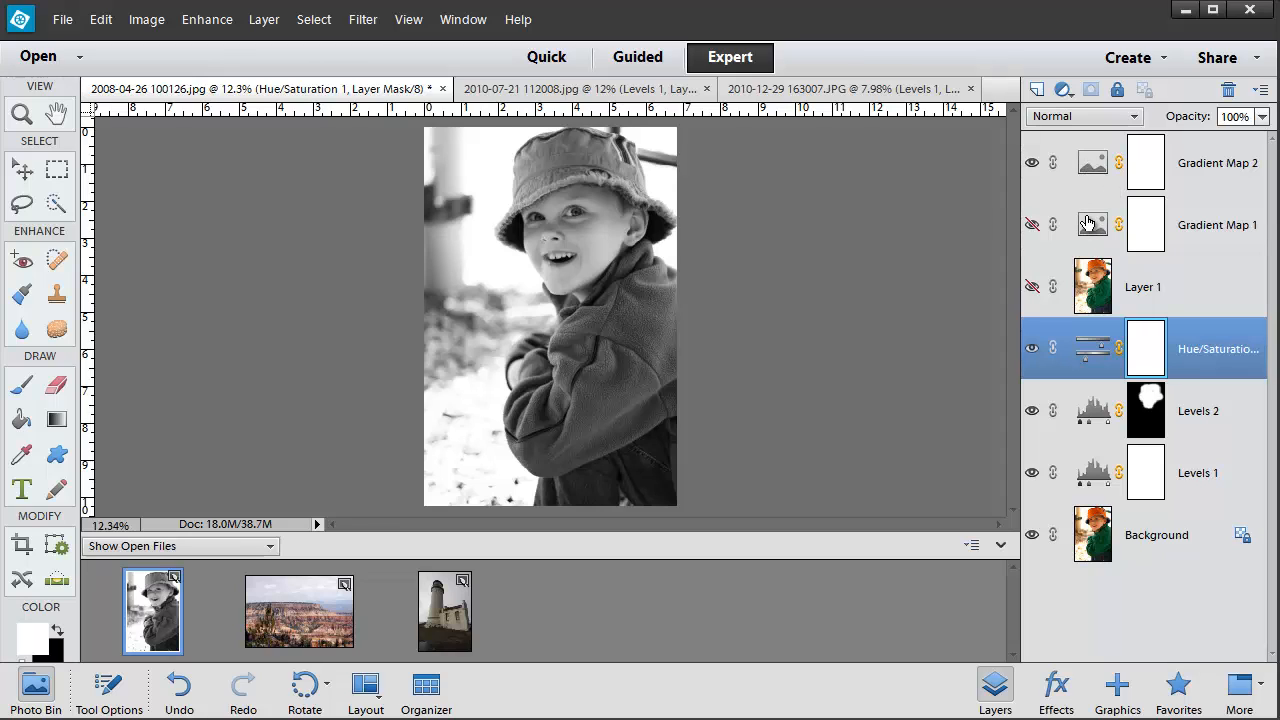
{"action": "left_click_drag", "start_coordinate": [1088, 222], "coordinate": [1083, 158]}
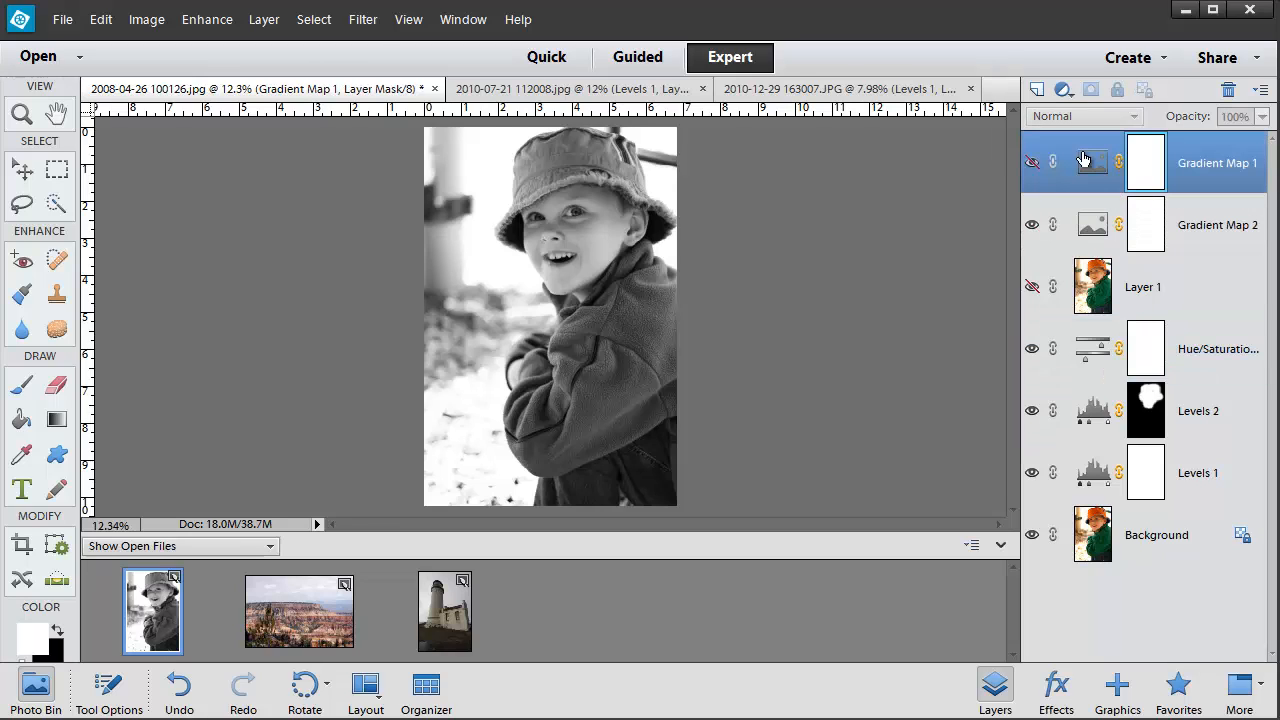
{"action": "left_click", "coordinate": [1033, 163]}
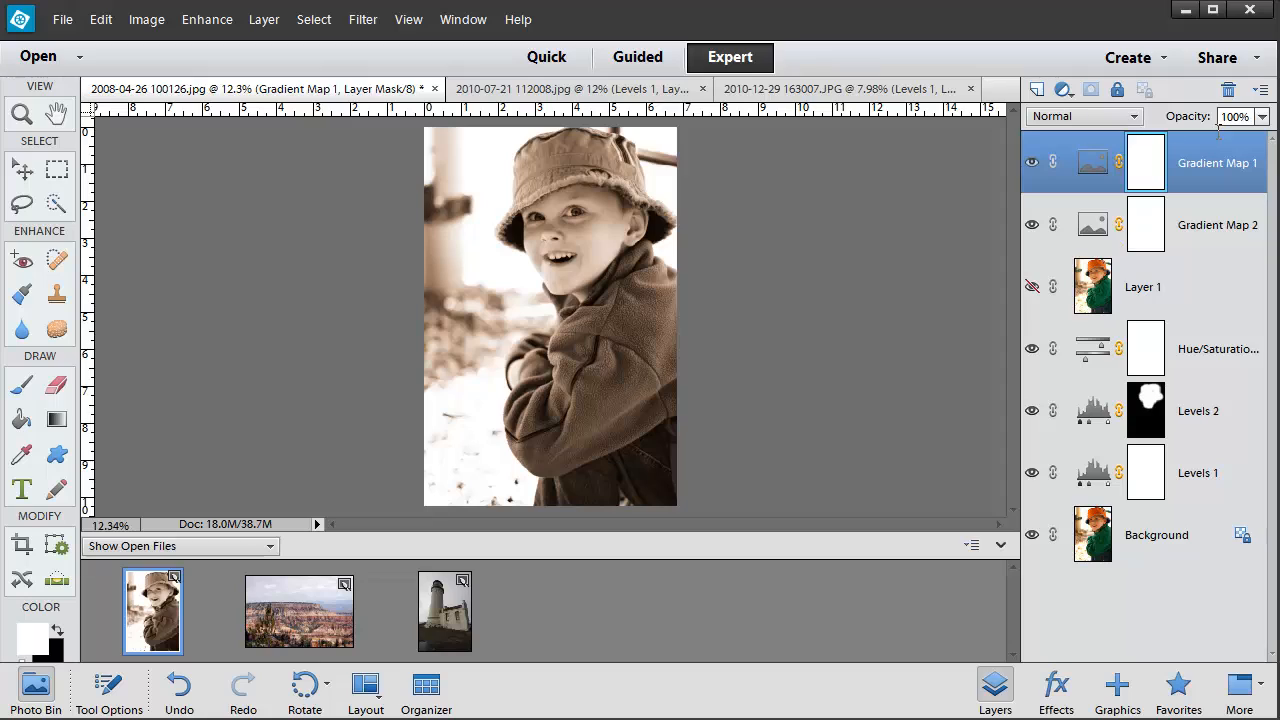
- Switch to the canyon photo and add a Hue/Saturation adjustment layer above Levels 1, moving its settings clear of the image
{"action": "left_click", "coordinate": [316, 616]}
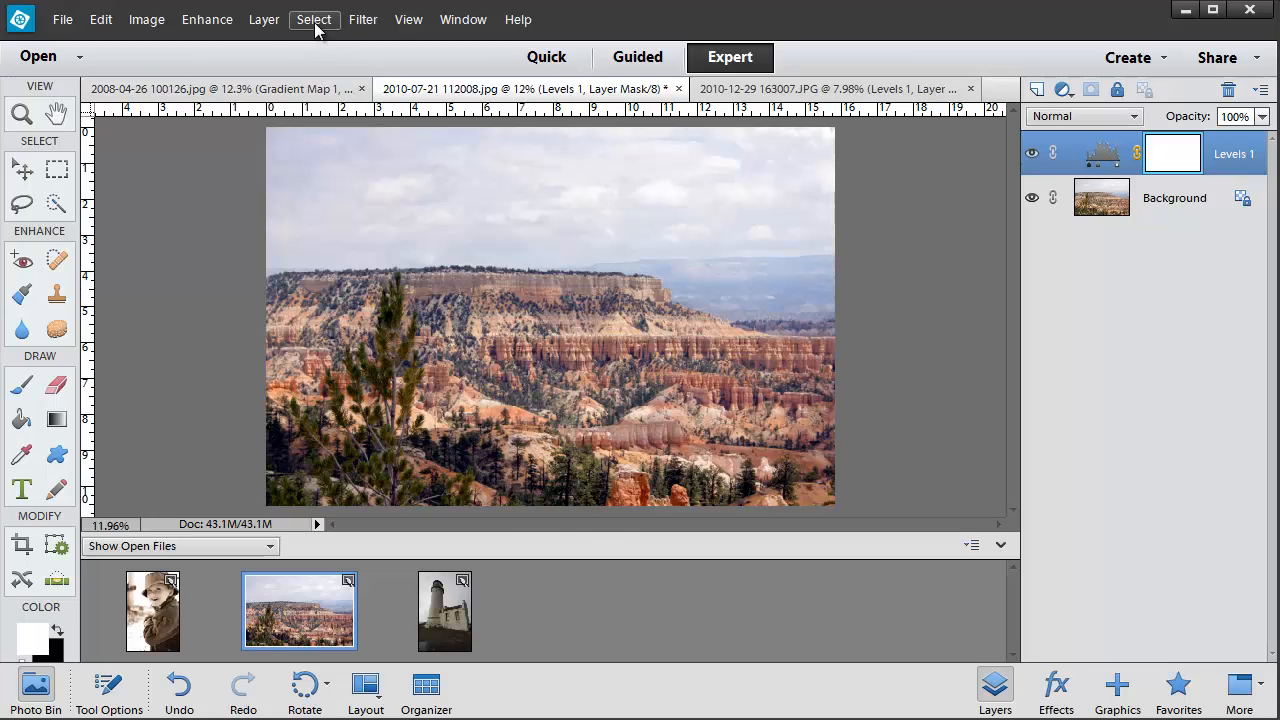
{"action": "left_click", "coordinate": [275, 31]}
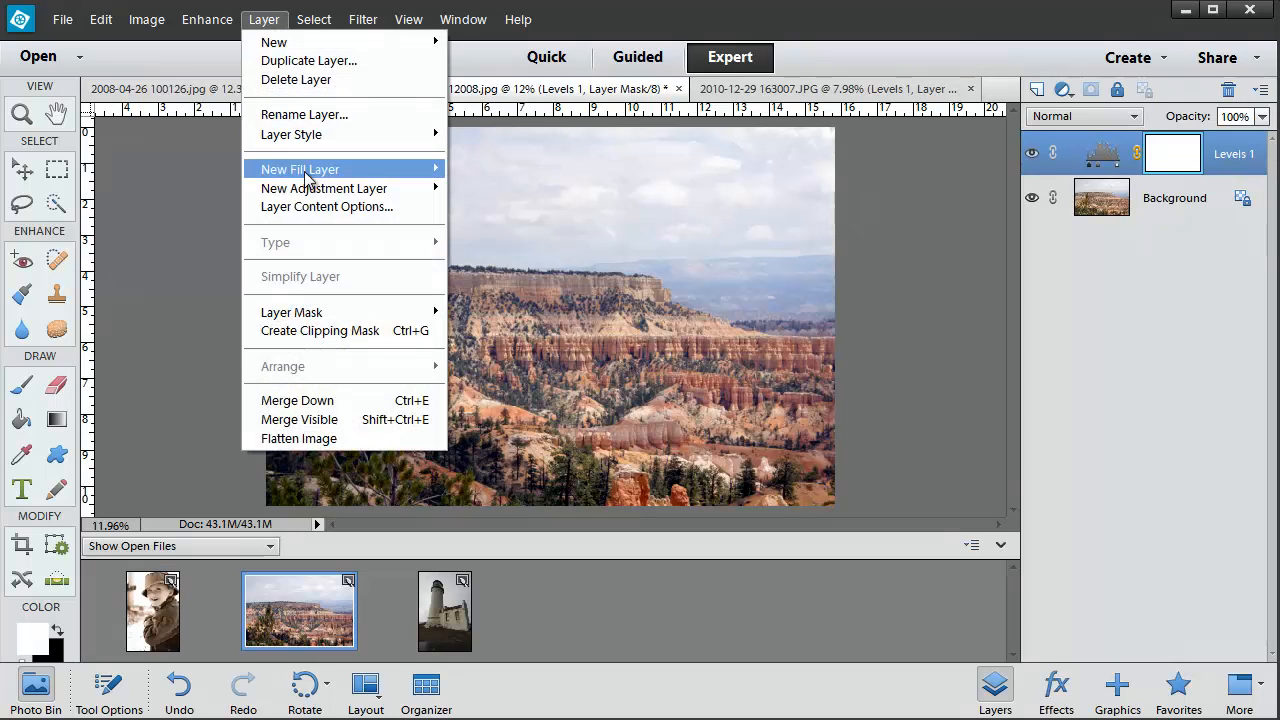
{"action": "mouse_move", "coordinate": [309, 191]}
{"action": "left_click", "coordinate": [490, 241]}
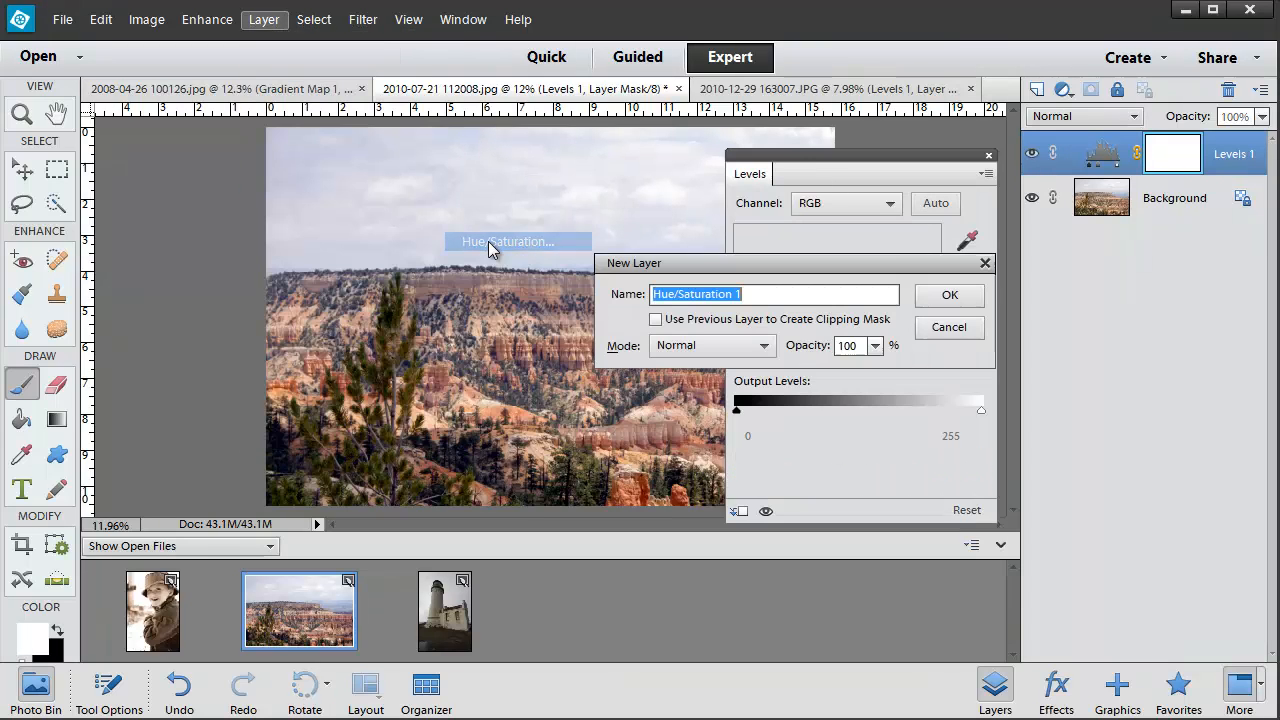
{"action": "left_click", "coordinate": [949, 295]}
{"action": "left_click_drag", "start_coordinate": [900, 160], "coordinate": [1067, 272]}
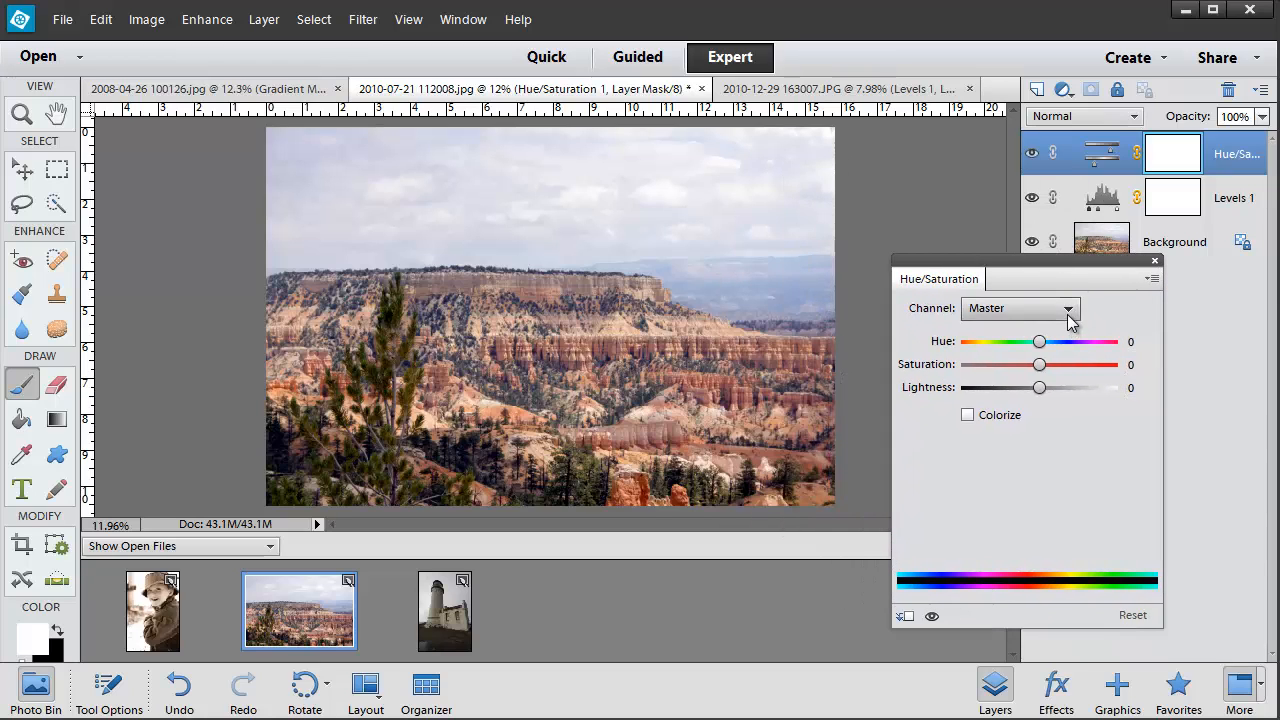
- Sample the red rock near the photo's lower edge for the Reds channel, set its Saturation to +17, and compare before and after
{"action": "left_click", "coordinate": [1069, 310]}
{"action": "left_click", "coordinate": [990, 348]}
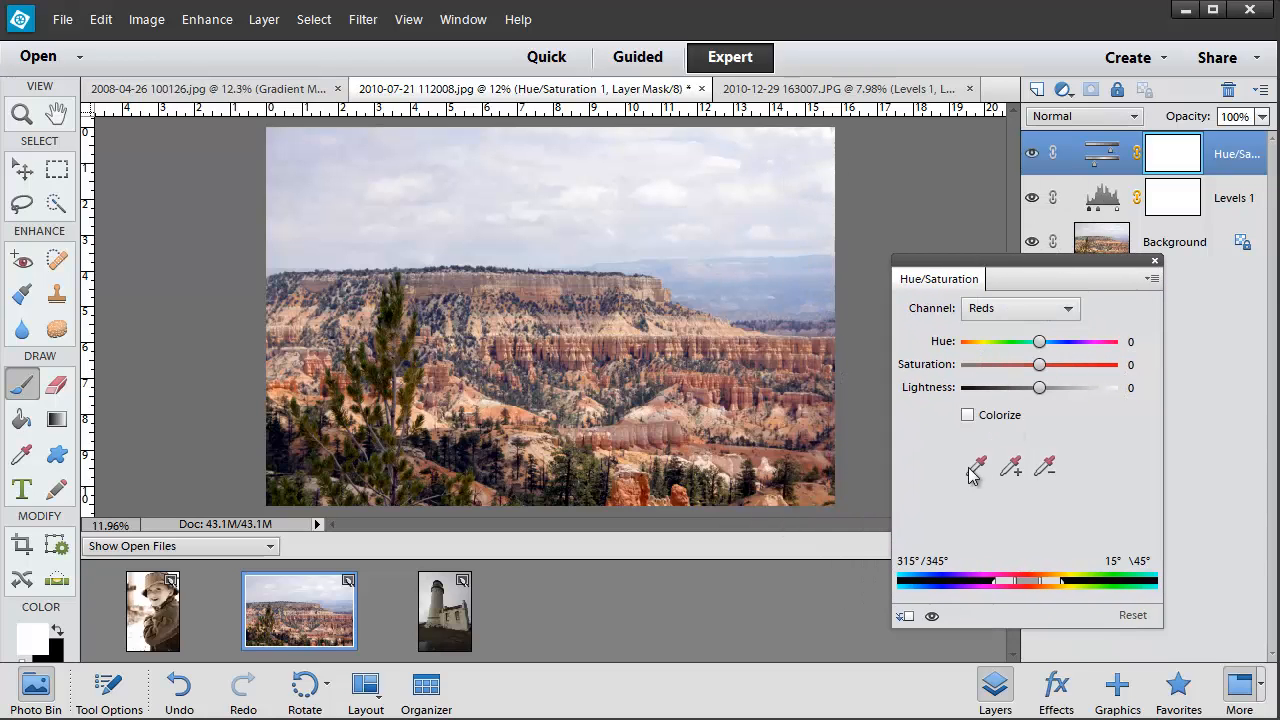
{"action": "left_click", "coordinate": [649, 479]}
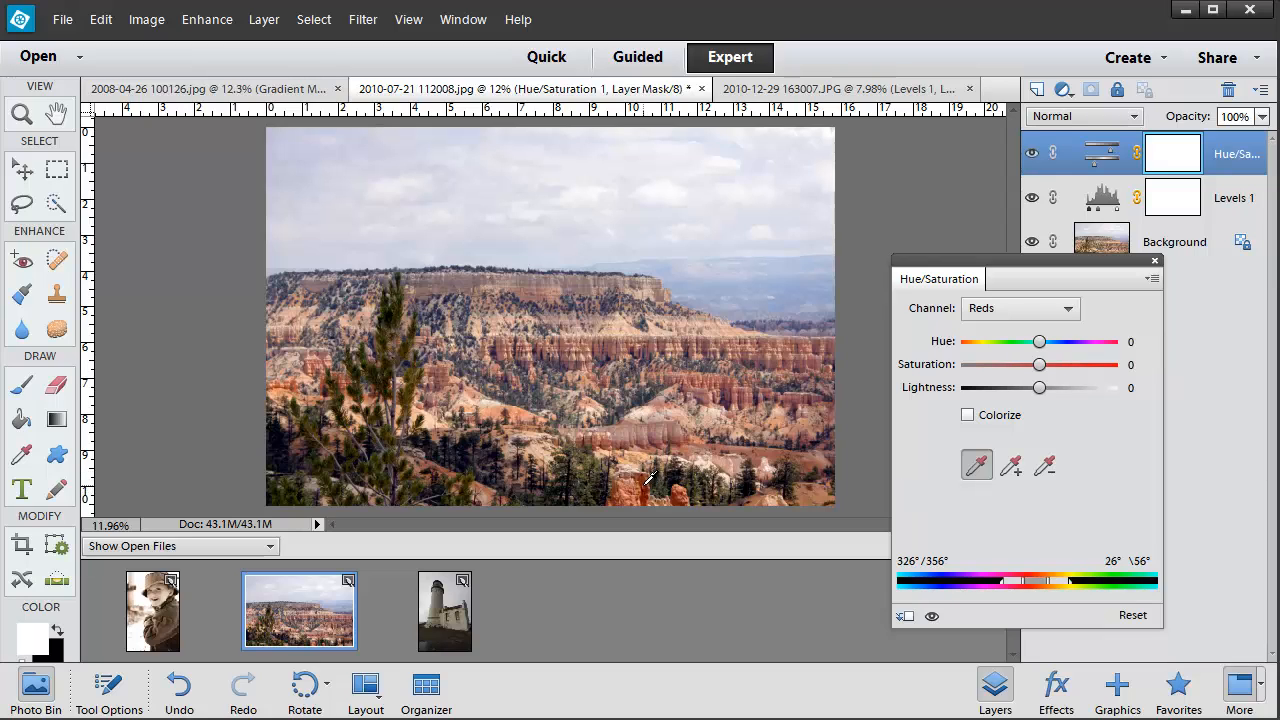
{"action": "left_click_drag", "start_coordinate": [1039, 365], "coordinate": [1056, 370]}
{"action": "left_click", "coordinate": [932, 618]}
{"action": "left_click", "coordinate": [932, 618]}
{"action": "left_click", "coordinate": [932, 618]}
{"action": "left_click", "coordinate": [932, 618]}
- Sample the foreground pine for the Yellows channel, set its Saturation to +18, compare before and after, and close the Hue/Saturation settings
{"action": "left_click", "coordinate": [1073, 310]}
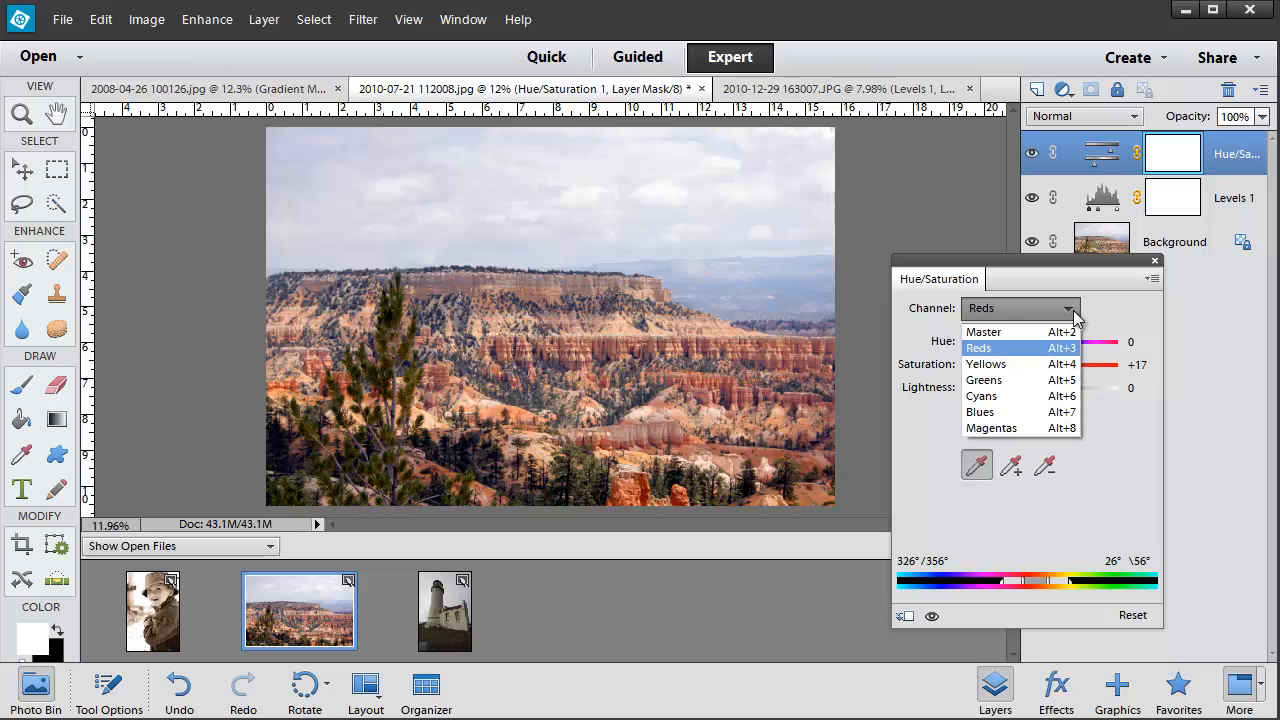
{"action": "left_click", "coordinate": [1000, 364]}
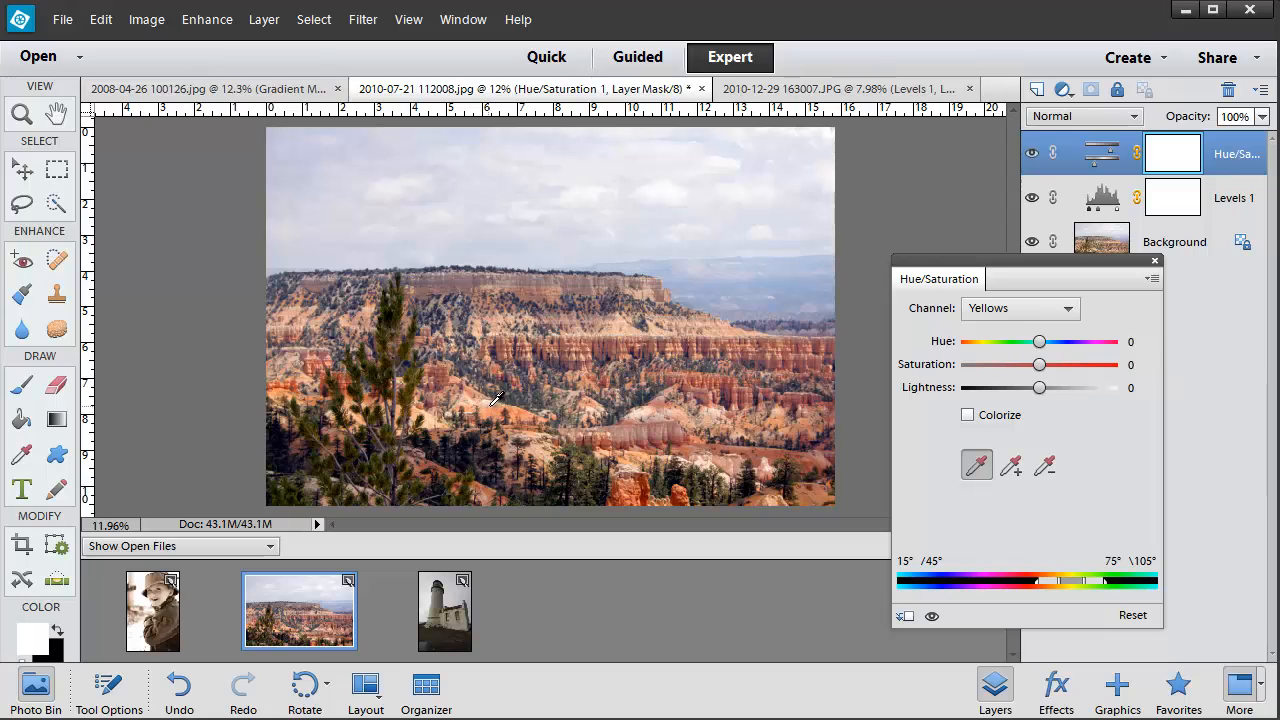
{"action": "left_click", "coordinate": [416, 374]}
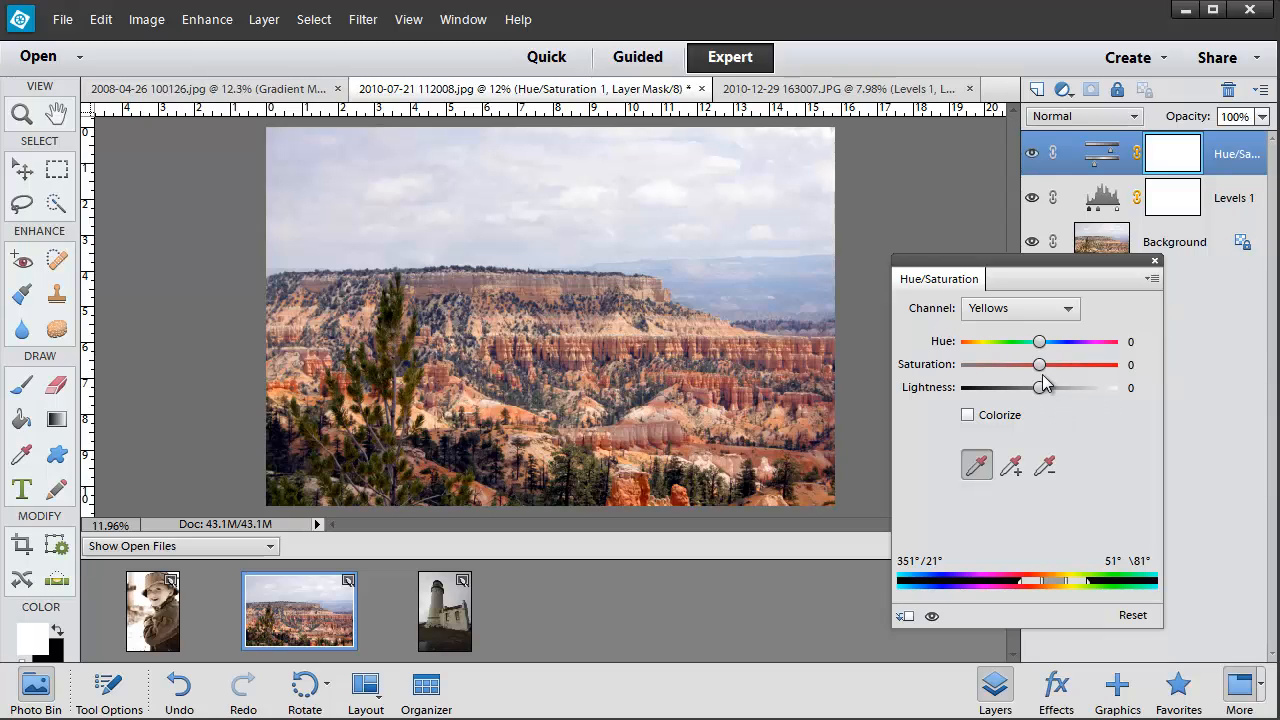
{"action": "left_click_drag", "start_coordinate": [1040, 366], "coordinate": [1057, 372]}
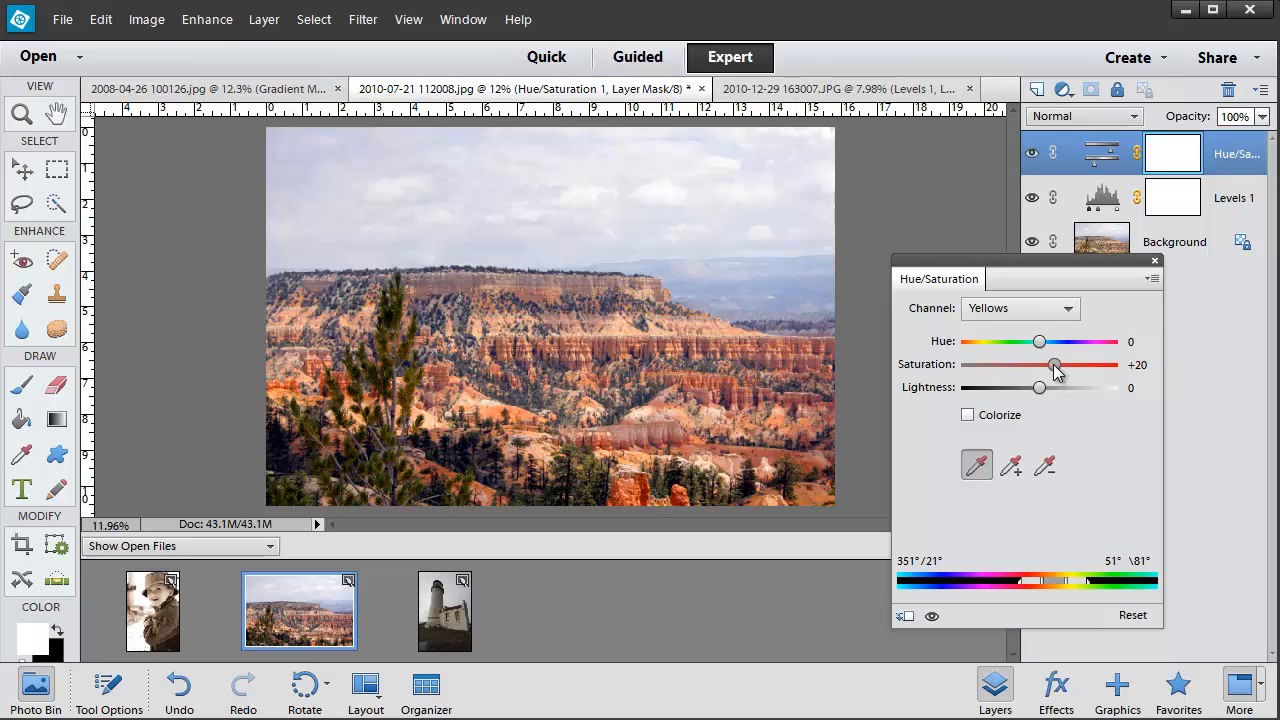
{"action": "left_click", "coordinate": [931, 616]}
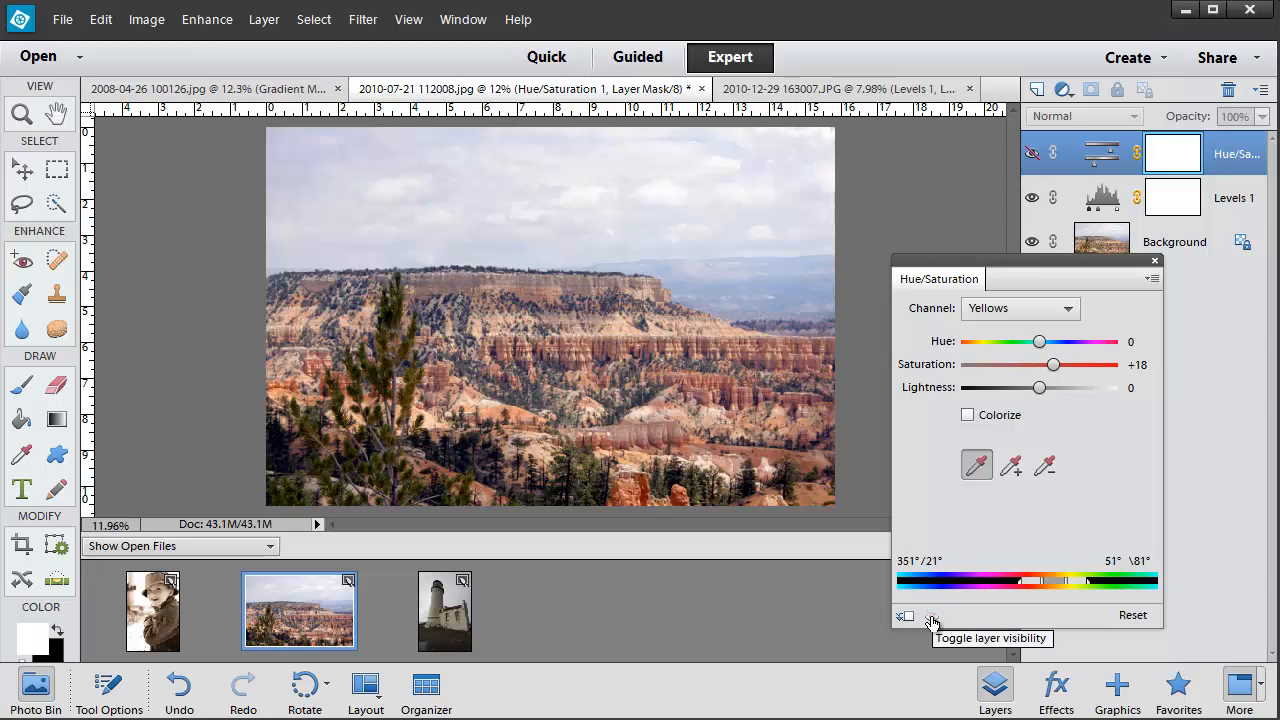
{"action": "left_click", "coordinate": [931, 618]}
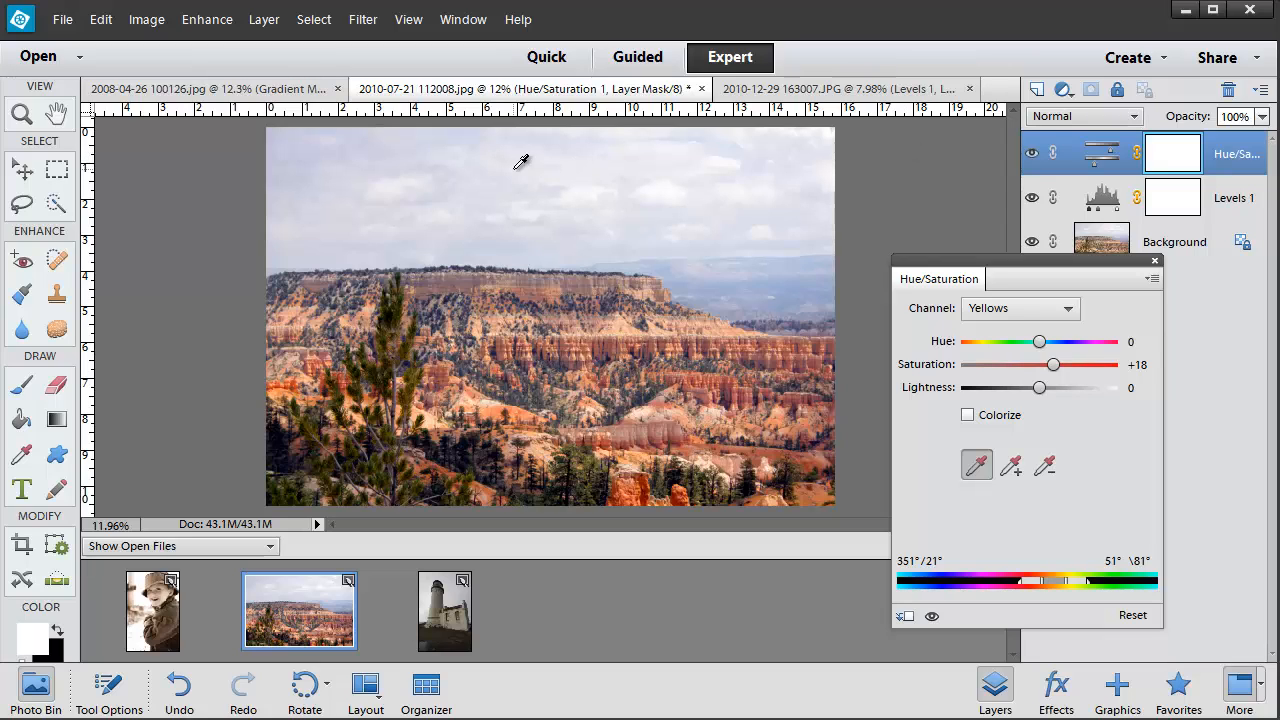
{"action": "left_click", "coordinate": [1155, 262]}
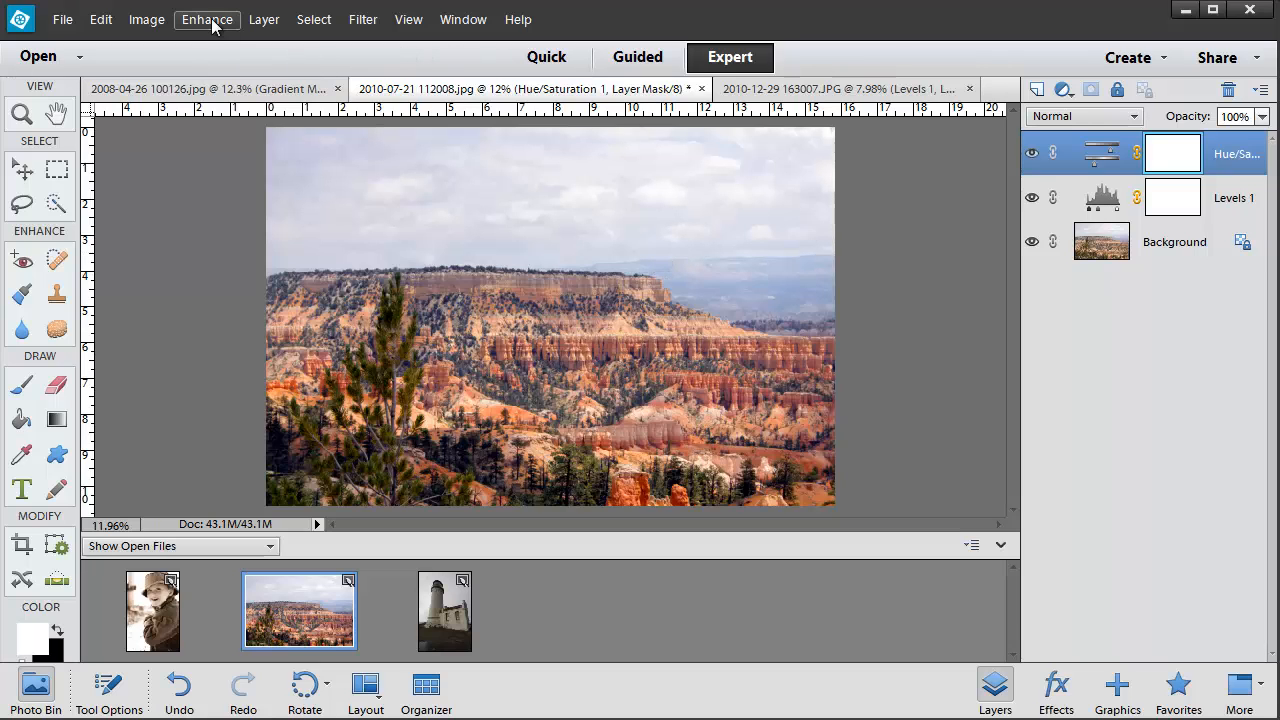
- Add a second Levels adjustment layer above the Hue/Saturation layer and set its RGB shadow input level to 83
{"action": "left_click", "coordinate": [262, 20]}
{"action": "mouse_move", "coordinate": [293, 195]}
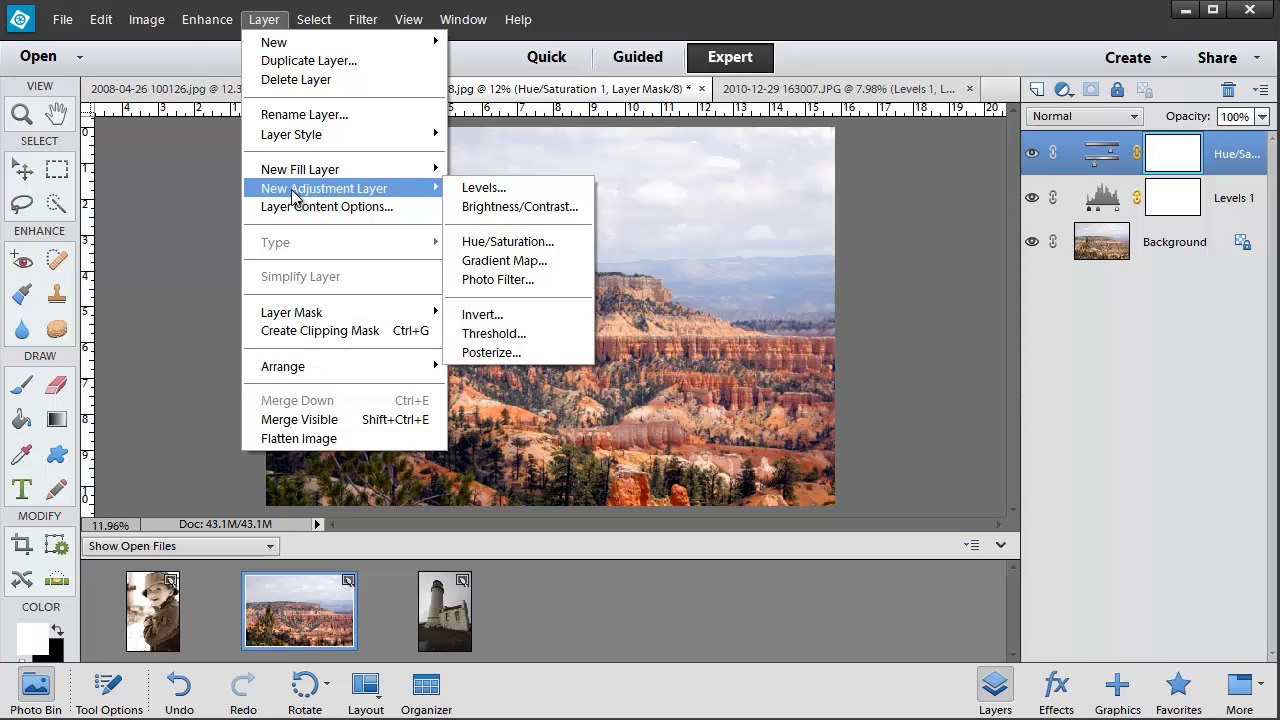
{"action": "left_click", "coordinate": [493, 195]}
{"action": "left_click", "coordinate": [949, 297]}
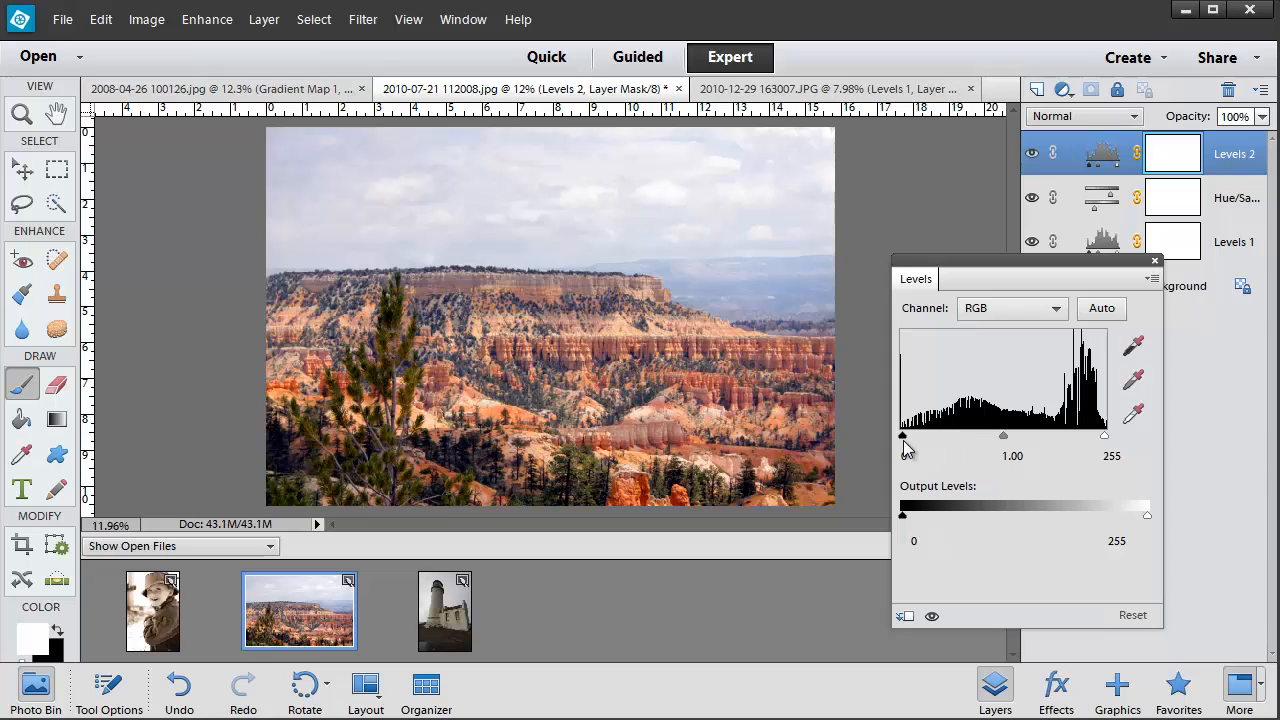
{"action": "left_click_drag", "start_coordinate": [904, 439], "coordinate": [970, 428]}
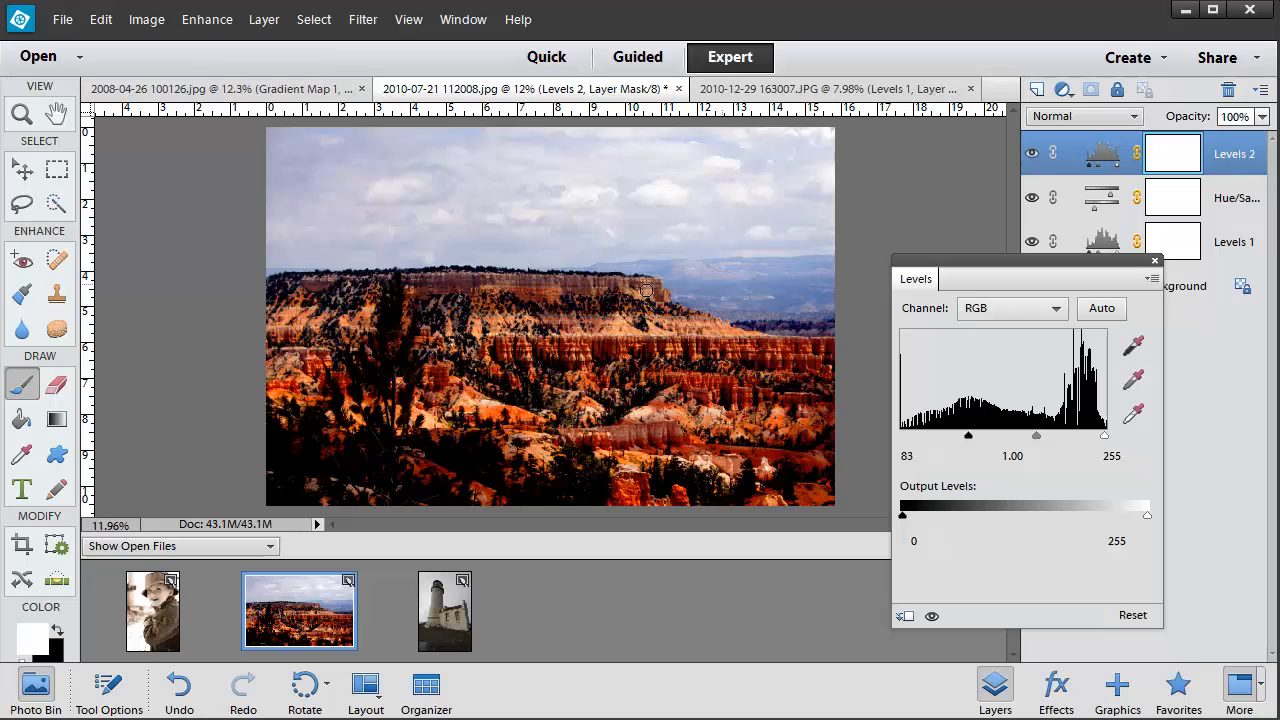
- Set the Blue channel's output shadow level to 35 in the new Levels layer and close its settings
{"action": "left_click", "coordinate": [1062, 310]}
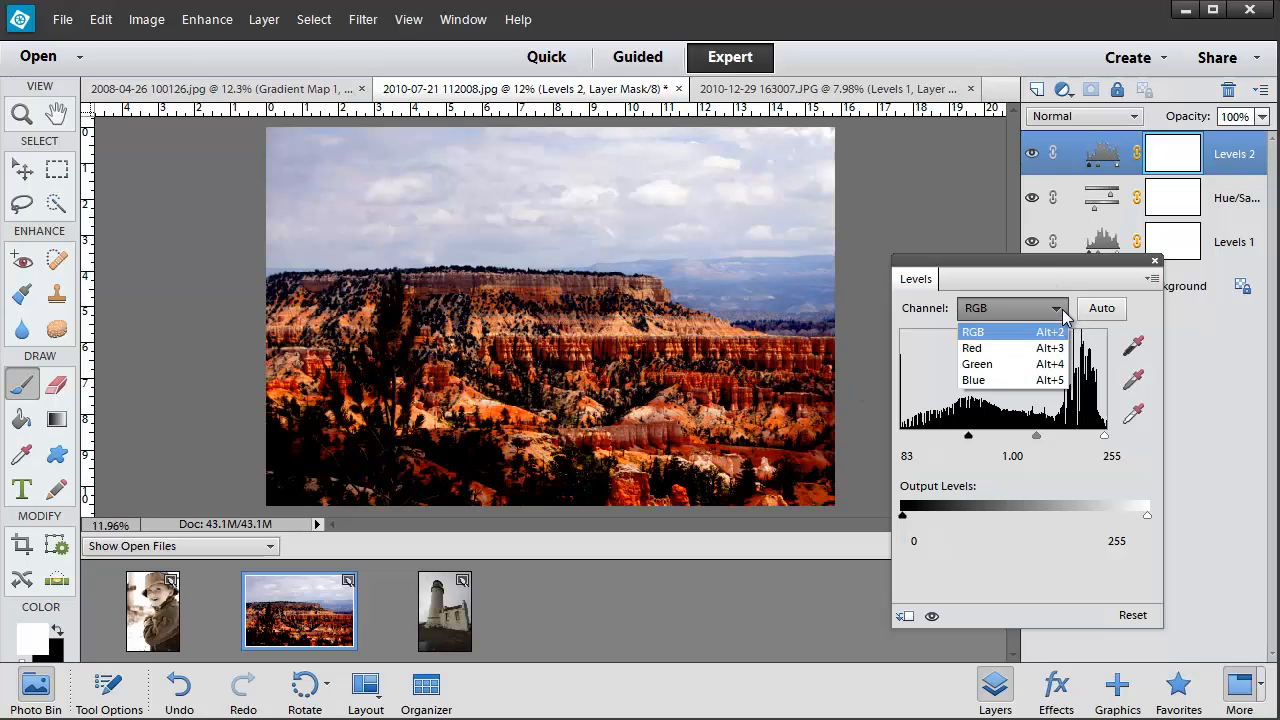
{"action": "left_click", "coordinate": [996, 381]}
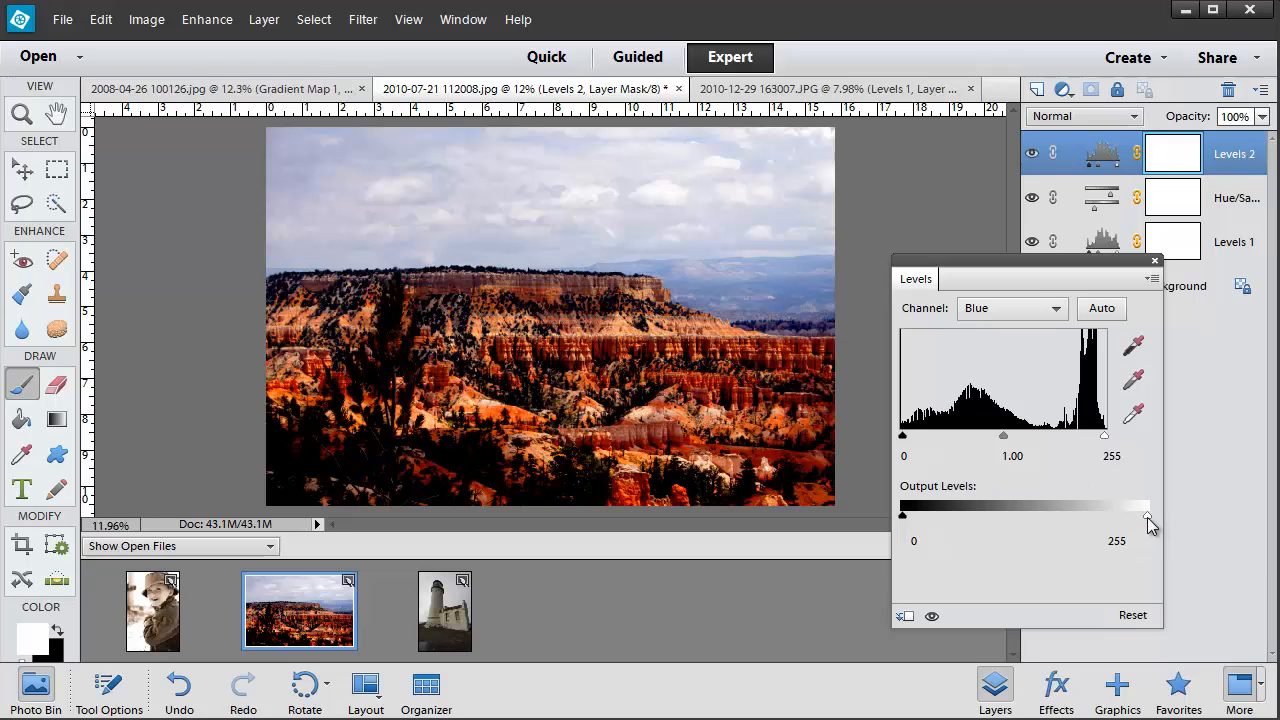
{"action": "left_click_drag", "start_coordinate": [1148, 520], "coordinate": [1124, 520]}
{"action": "left_click_drag", "start_coordinate": [904, 516], "coordinate": [937, 516]}
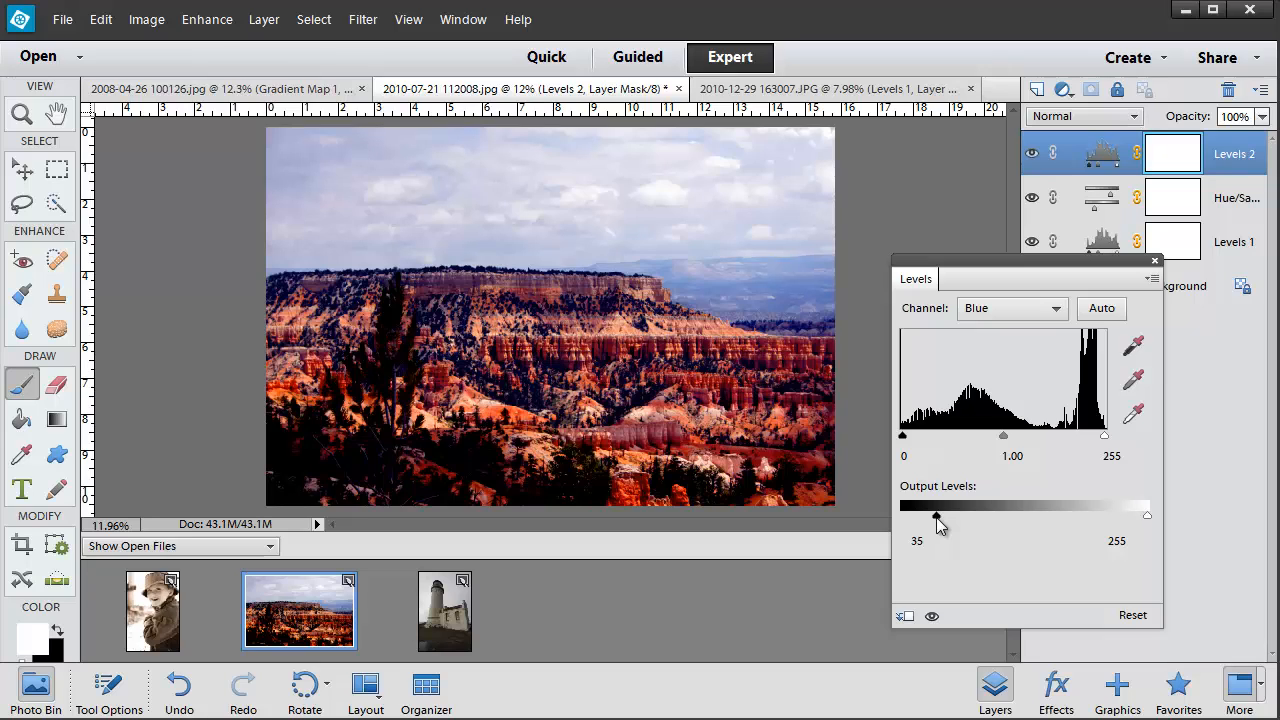
{"action": "left_click", "coordinate": [1155, 265]}
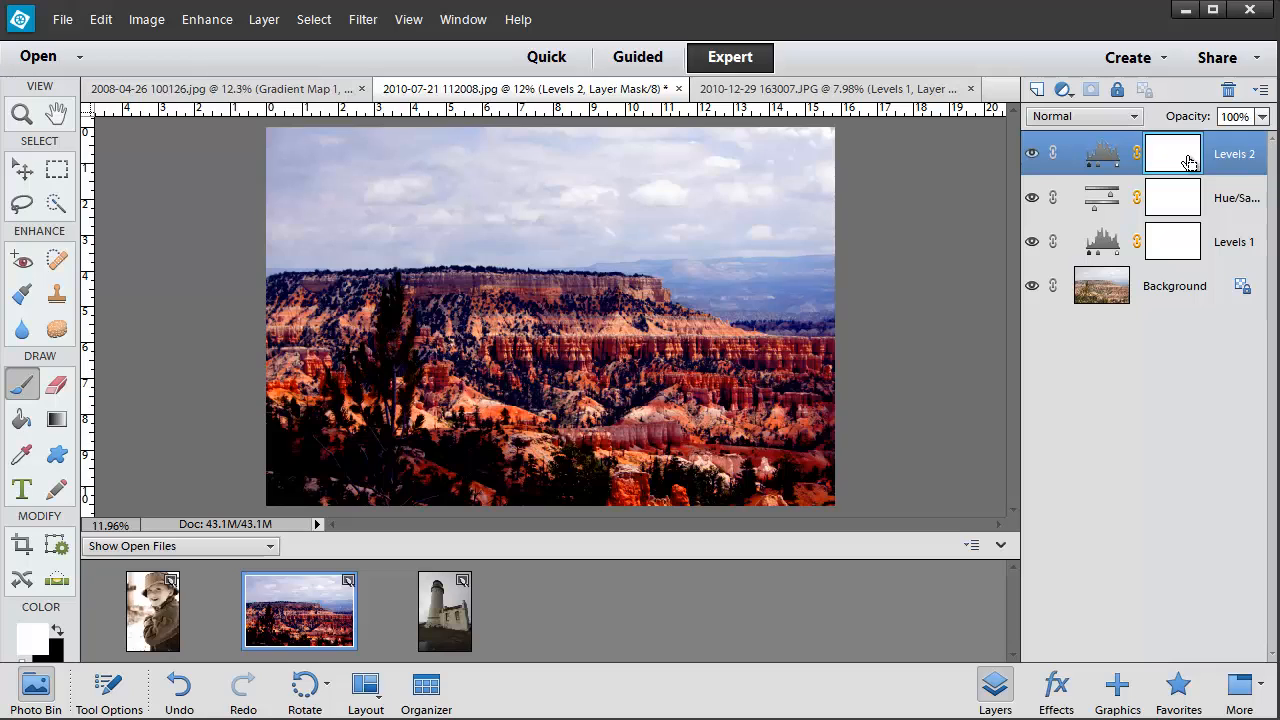
- Invert the Levels 2 mask to black and paint white over the sky and distant hills with an enlarged brush
{"action": "key", "text": "ctrl+i"}
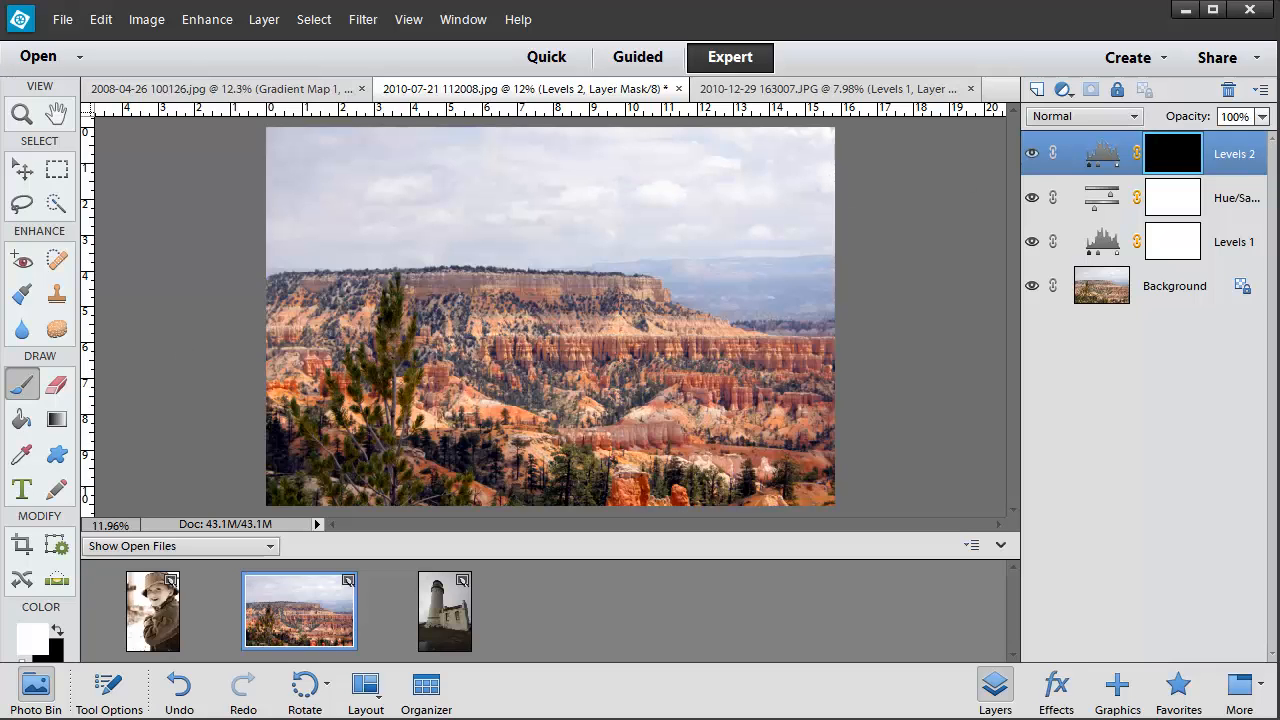
{"action": "left_click", "coordinate": [12, 394]}
{"action": "key", "text": "bracketright"}
{"action": "key", "text": "bracketright"}
{"action": "key", "text": "bracketright"}
{"action": "key", "text": "bracketright"}
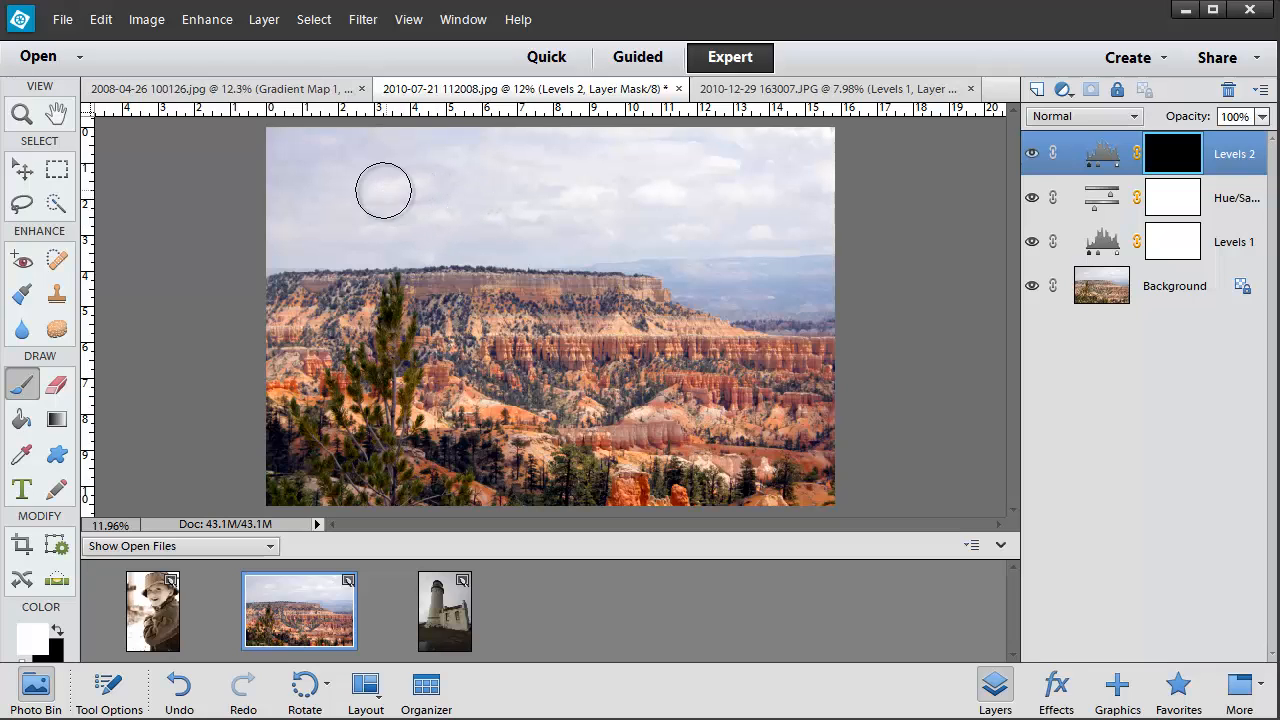
{"action": "mouse_move", "coordinate": [383, 190]}
{"action": "left_mouse_down"}
{"action": "mouse_move", "coordinate": [443, 176]}
{"action": "mouse_move", "coordinate": [311, 146]}
{"action": "mouse_move", "coordinate": [322, 151]}
{"action": "mouse_move", "coordinate": [268, 181]}
{"action": "mouse_move", "coordinate": [293, 209]}
{"action": "mouse_move", "coordinate": [265, 230]}
{"action": "mouse_move", "coordinate": [418, 213]}
{"action": "mouse_move", "coordinate": [378, 181]}
{"action": "mouse_move", "coordinate": [411, 155]}
{"action": "mouse_move", "coordinate": [388, 207]}
{"action": "mouse_move", "coordinate": [420, 224]}
{"action": "mouse_move", "coordinate": [403, 238]}
{"action": "mouse_move", "coordinate": [499, 229]}
{"action": "mouse_move", "coordinate": [480, 173]}
{"action": "mouse_move", "coordinate": [507, 156]}
{"action": "mouse_move", "coordinate": [525, 213]}
{"action": "mouse_move", "coordinate": [546, 225]}
{"action": "mouse_move", "coordinate": [551, 153]}
{"action": "mouse_move", "coordinate": [676, 142]}
{"action": "mouse_move", "coordinate": [569, 195]}
{"action": "mouse_move", "coordinate": [597, 213]}
{"action": "mouse_move", "coordinate": [571, 224]}
{"action": "mouse_move", "coordinate": [675, 221]}
{"action": "mouse_move", "coordinate": [664, 223]}
{"action": "mouse_move", "coordinate": [656, 173]}
{"action": "mouse_move", "coordinate": [728, 151]}
{"action": "mouse_move", "coordinate": [780, 160]}
{"action": "mouse_move", "coordinate": [705, 166]}
{"action": "mouse_move", "coordinate": [800, 159]}
{"action": "mouse_move", "coordinate": [775, 195]}
{"action": "mouse_move", "coordinate": [726, 223]}
{"action": "mouse_move", "coordinate": [607, 227]}
{"action": "mouse_move", "coordinate": [819, 224]}
{"action": "mouse_move", "coordinate": [549, 234]}
{"action": "mouse_move", "coordinate": [828, 203]}
{"action": "mouse_move", "coordinate": [729, 154]}
{"action": "mouse_move", "coordinate": [613, 141]}
{"action": "mouse_move", "coordinate": [579, 148]}
{"action": "mouse_move", "coordinate": [698, 208]}
{"action": "mouse_move", "coordinate": [626, 229]}
{"action": "mouse_move", "coordinate": [822, 220]}
{"action": "mouse_move", "coordinate": [751, 225]}
{"action": "mouse_move", "coordinate": [820, 240]}
{"action": "left_mouse_up"}
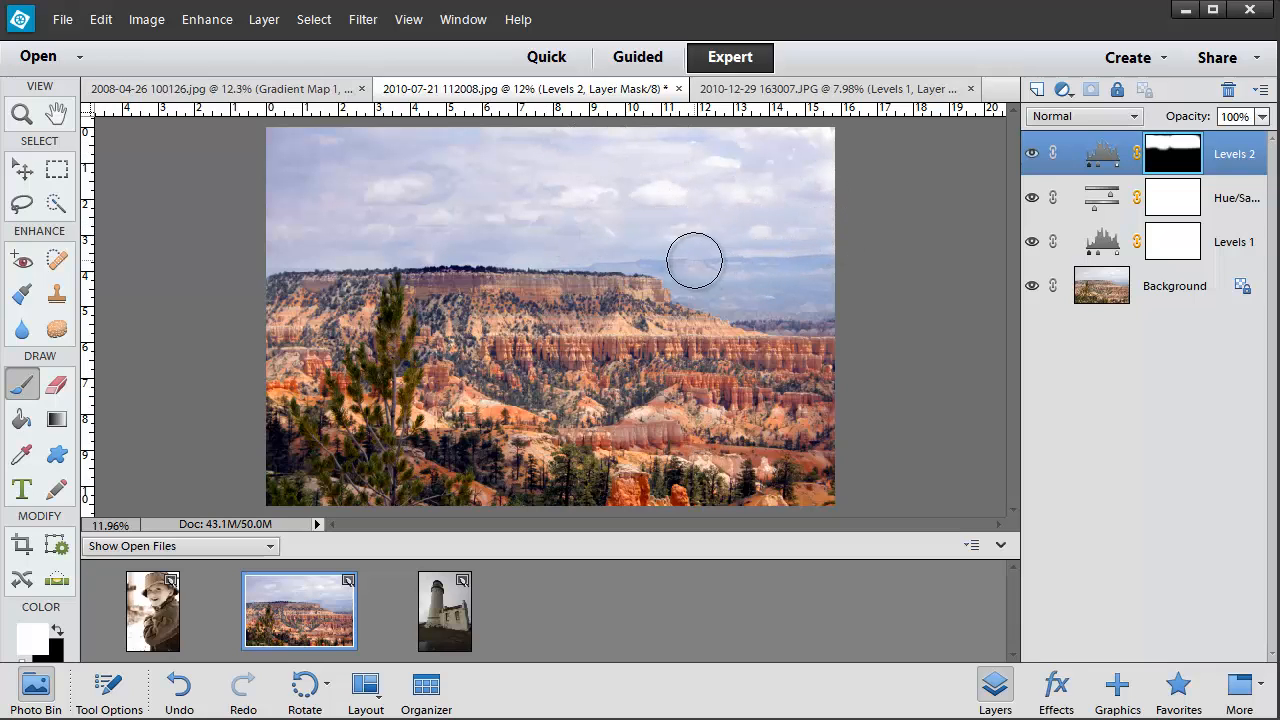
{"action": "mouse_move", "coordinate": [694, 260]}
{"action": "left_mouse_down"}
{"action": "mouse_move", "coordinate": [758, 270]}
{"action": "mouse_move", "coordinate": [849, 258]}
{"action": "mouse_move", "coordinate": [747, 275]}
{"action": "mouse_move", "coordinate": [830, 290]}
{"action": "mouse_move", "coordinate": [665, 244]}
{"action": "mouse_move", "coordinate": [566, 240]}
{"action": "mouse_move", "coordinate": [690, 273]}
{"action": "left_mouse_up"}
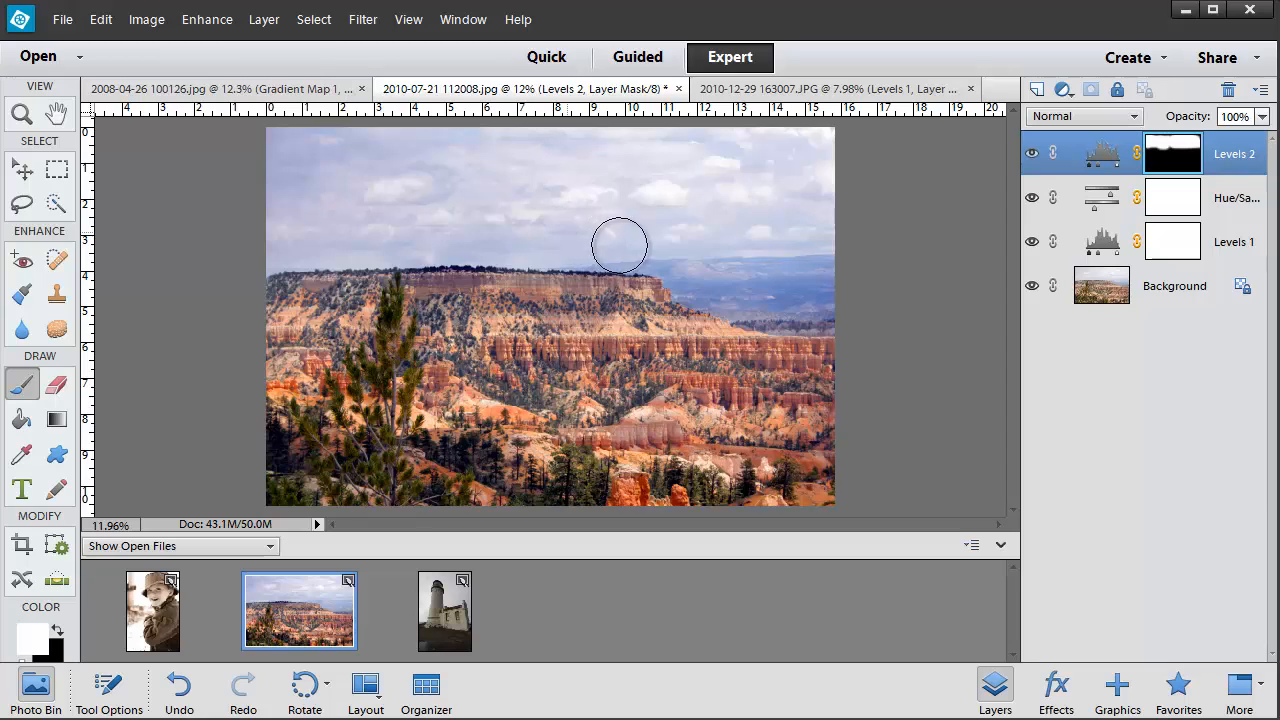
{"action": "mouse_move", "coordinate": [557, 234]}
{"action": "left_mouse_down"}
{"action": "mouse_move", "coordinate": [672, 250]}
{"action": "mouse_move", "coordinate": [751, 283]}
{"action": "mouse_move", "coordinate": [840, 260]}
{"action": "left_mouse_up"}
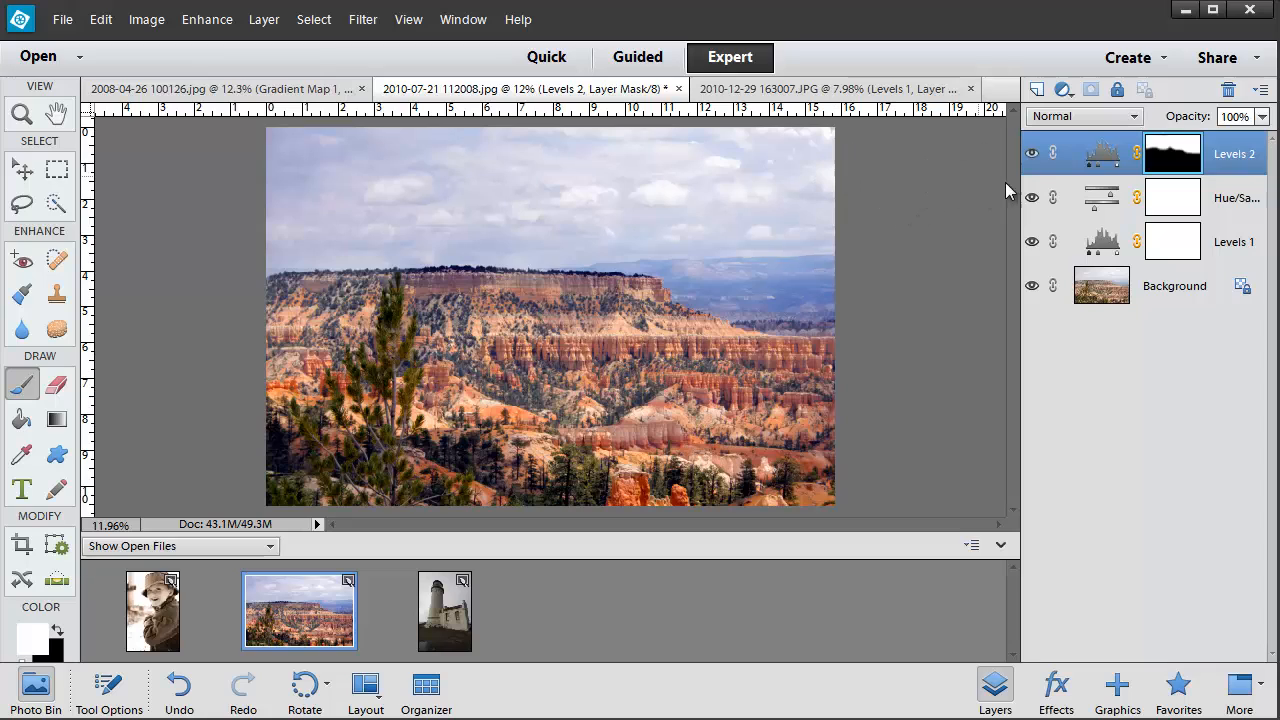
- Reopen the Levels 2 settings and set the Red channel's output shadow level to 36
{"action": "double_click", "coordinate": [1103, 155]}
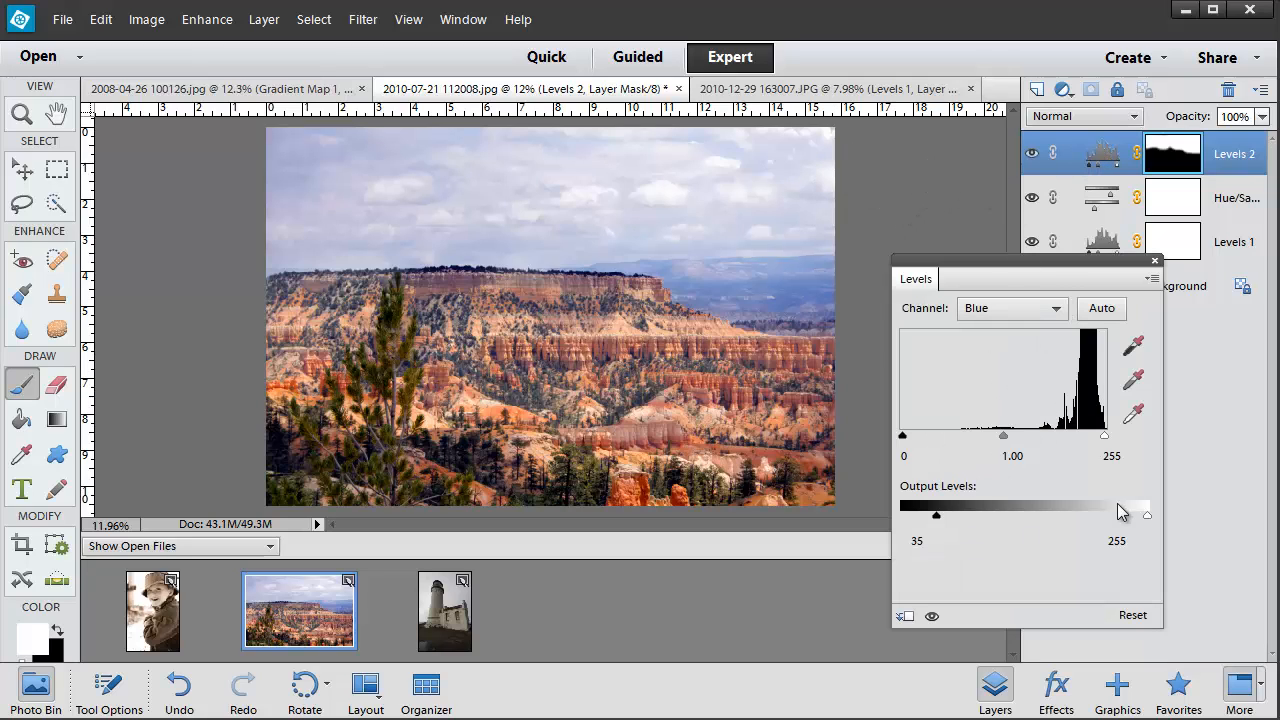
{"action": "left_click", "coordinate": [1005, 308]}
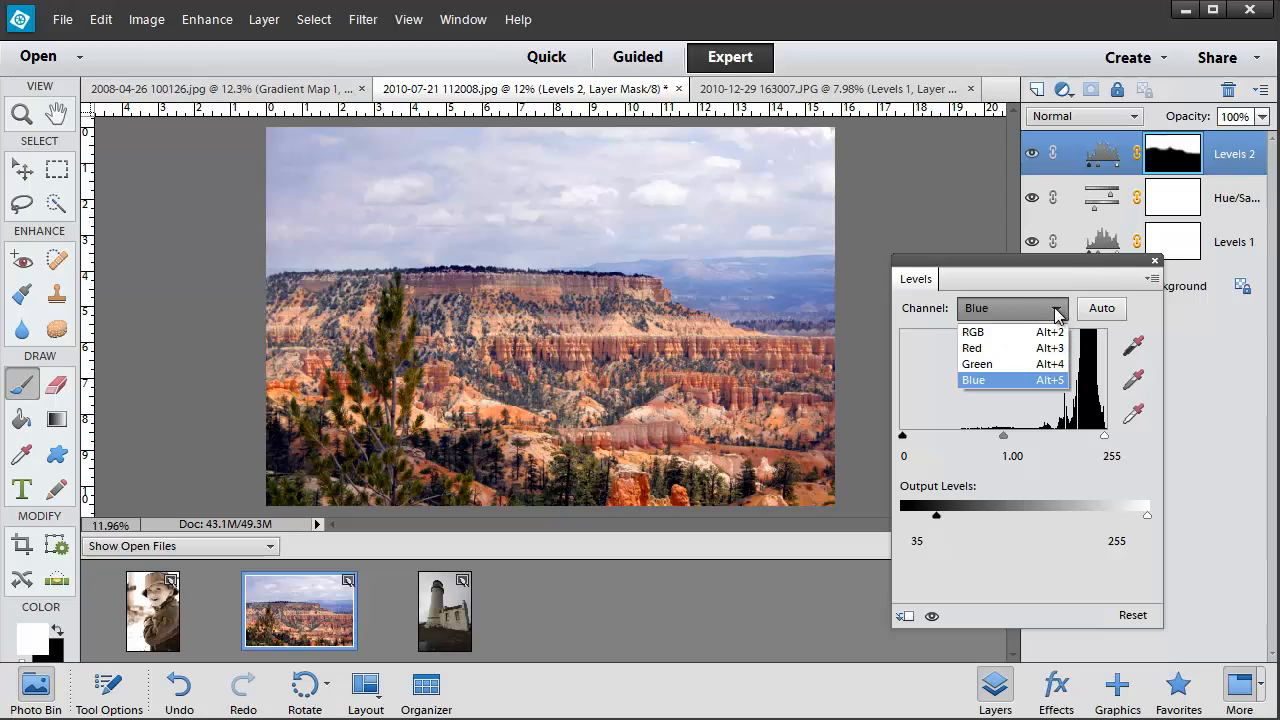
{"action": "left_click", "coordinate": [997, 350]}
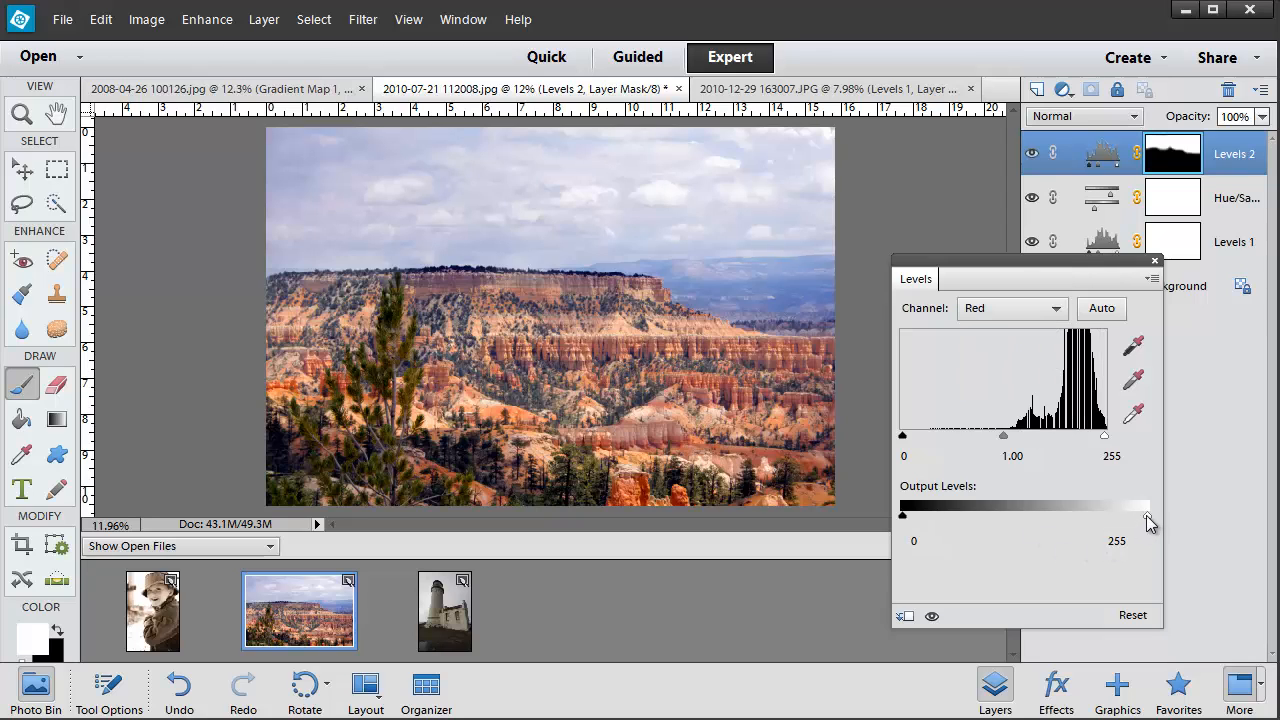
{"action": "mouse_move", "coordinate": [1148, 523]}
{"action": "left_mouse_down"}
{"action": "mouse_move", "coordinate": [1133, 521]}
{"action": "mouse_move", "coordinate": [1145, 516]}
{"action": "left_mouse_up"}
{"action": "mouse_move", "coordinate": [925, 518]}
{"action": "left_mouse_down"}
{"action": "mouse_move", "coordinate": [943, 515]}
{"action": "mouse_move", "coordinate": [915, 510]}
{"action": "left_mouse_up"}
{"action": "mouse_move", "coordinate": [915, 510]}
{"action": "left_mouse_down"}
{"action": "mouse_move", "coordinate": [882, 522]}
{"action": "mouse_move", "coordinate": [938, 518]}
{"action": "left_mouse_up"}
- Set the Blue channel's output highlight level to 233 in Levels 2 and hide the layer to compare the sky
{"action": "left_click", "coordinate": [1066, 312]}
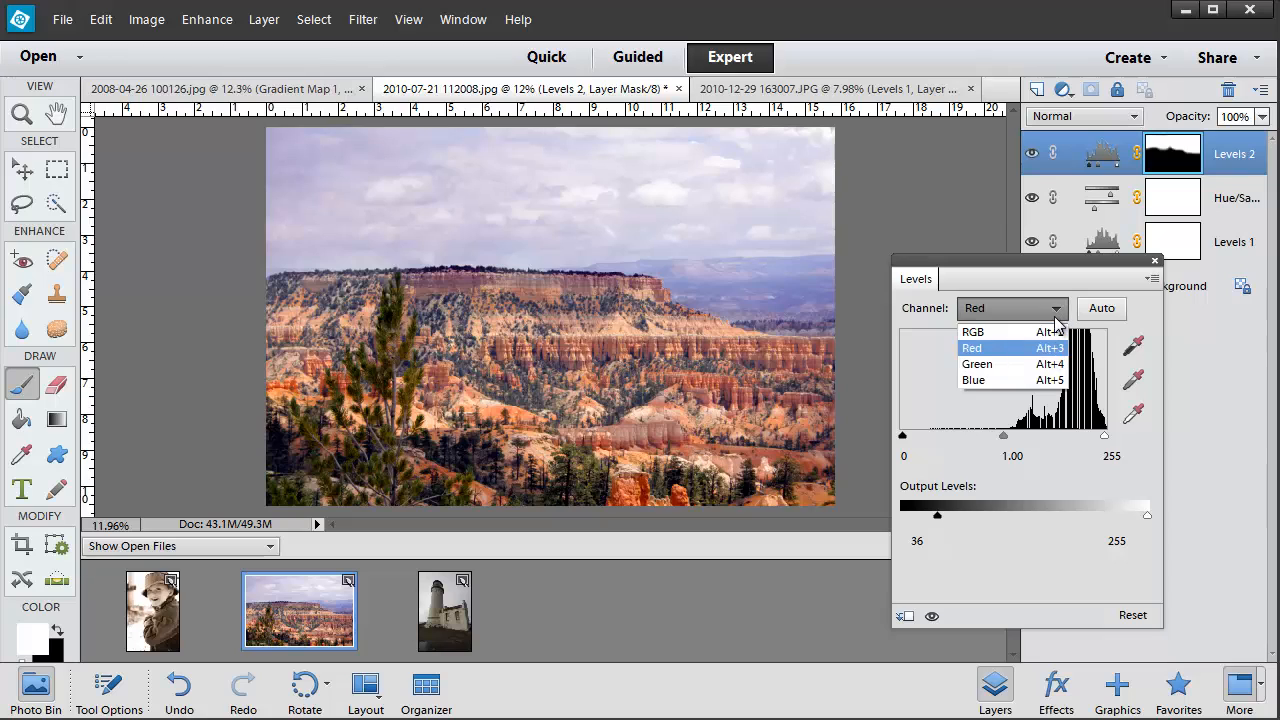
{"action": "left_click", "coordinate": [975, 380]}
{"action": "left_click_drag", "start_coordinate": [1140, 523], "coordinate": [1127, 523]}
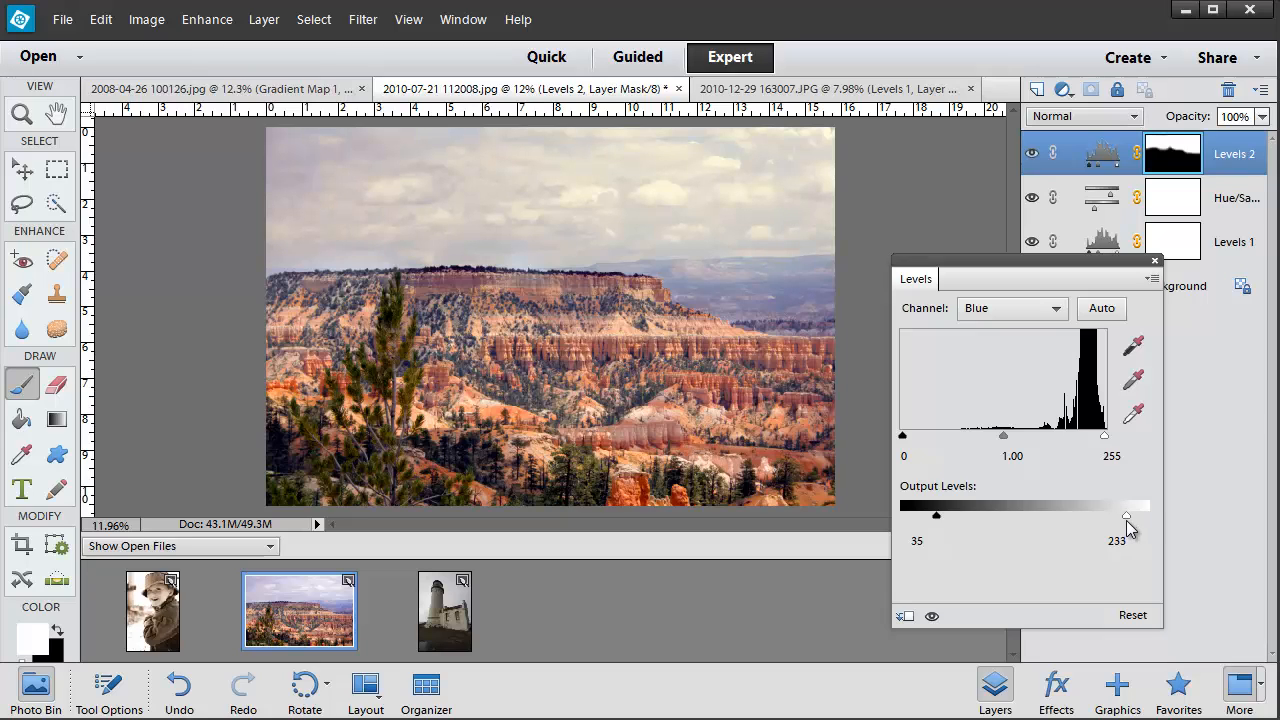
{"action": "left_click", "coordinate": [932, 619]}
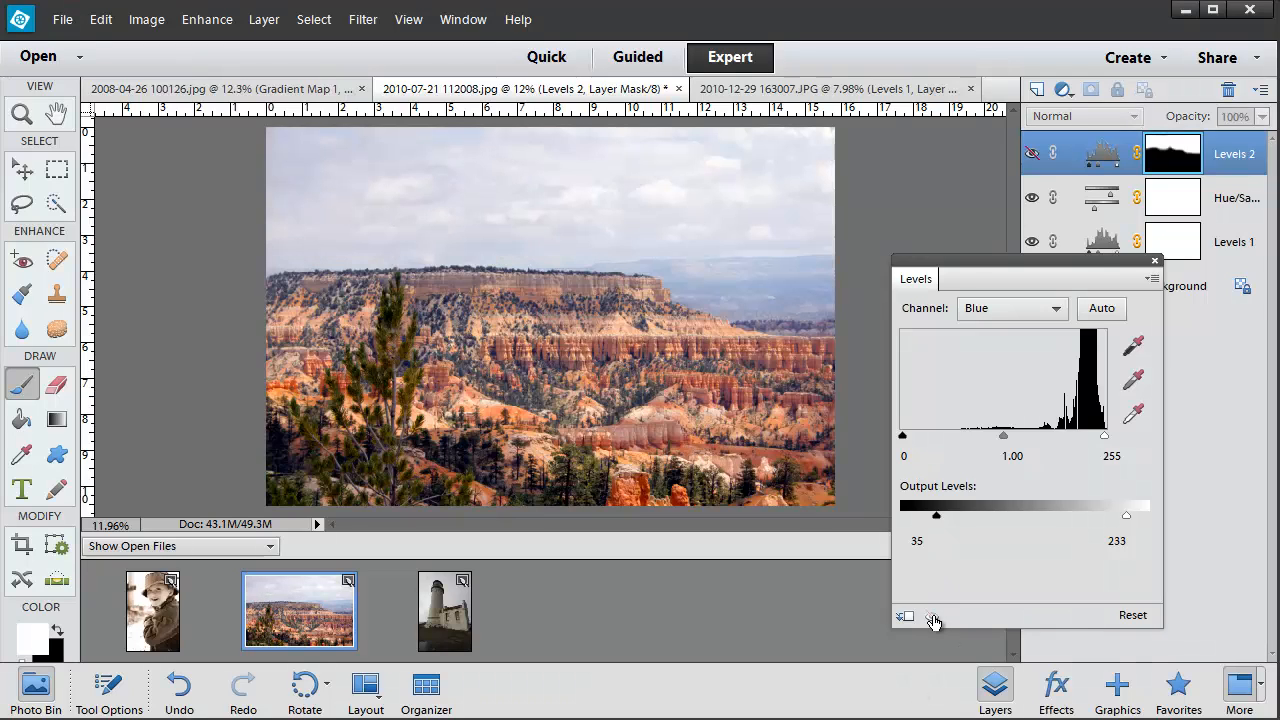
- Toggle the Levels 2 layer's visibility to compare the sky with and without the adjustment, and close its settings
{"action": "left_click", "coordinate": [932, 619]}
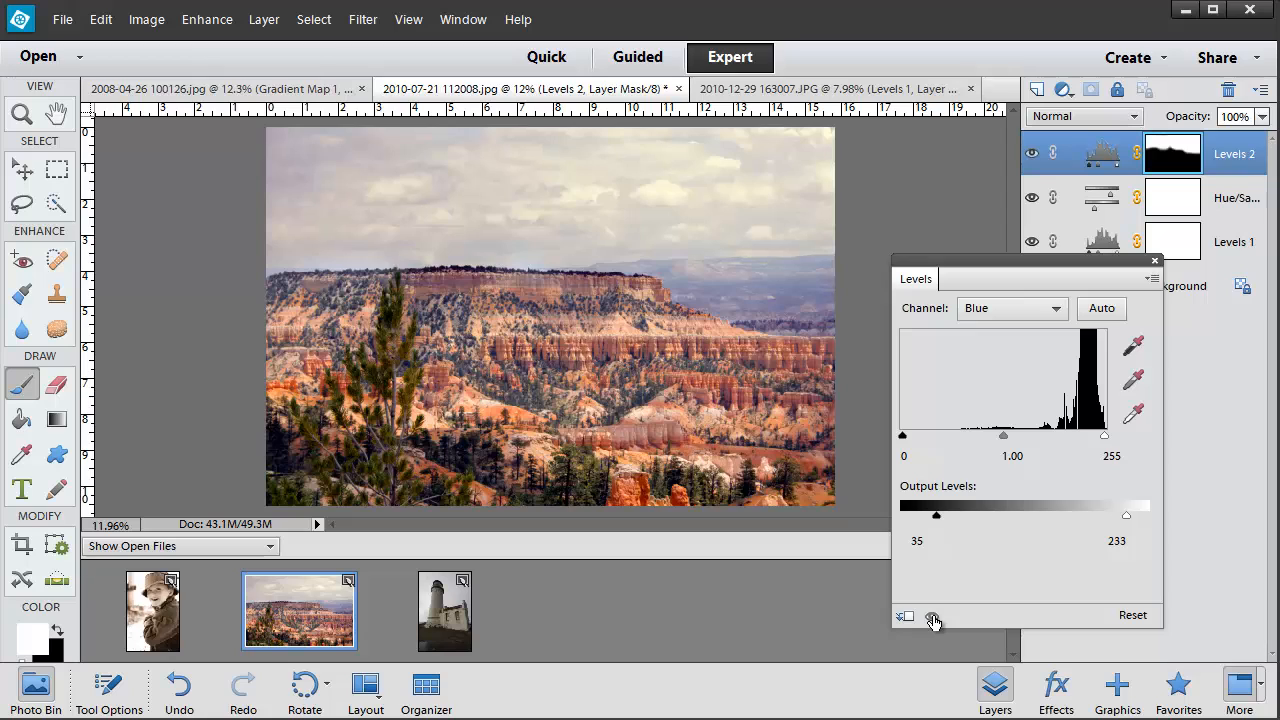
{"action": "left_click", "coordinate": [932, 619]}
{"action": "left_click", "coordinate": [932, 619]}
{"action": "left_click", "coordinate": [932, 619]}
{"action": "left_click", "coordinate": [932, 619]}
{"action": "left_click", "coordinate": [1155, 262]}
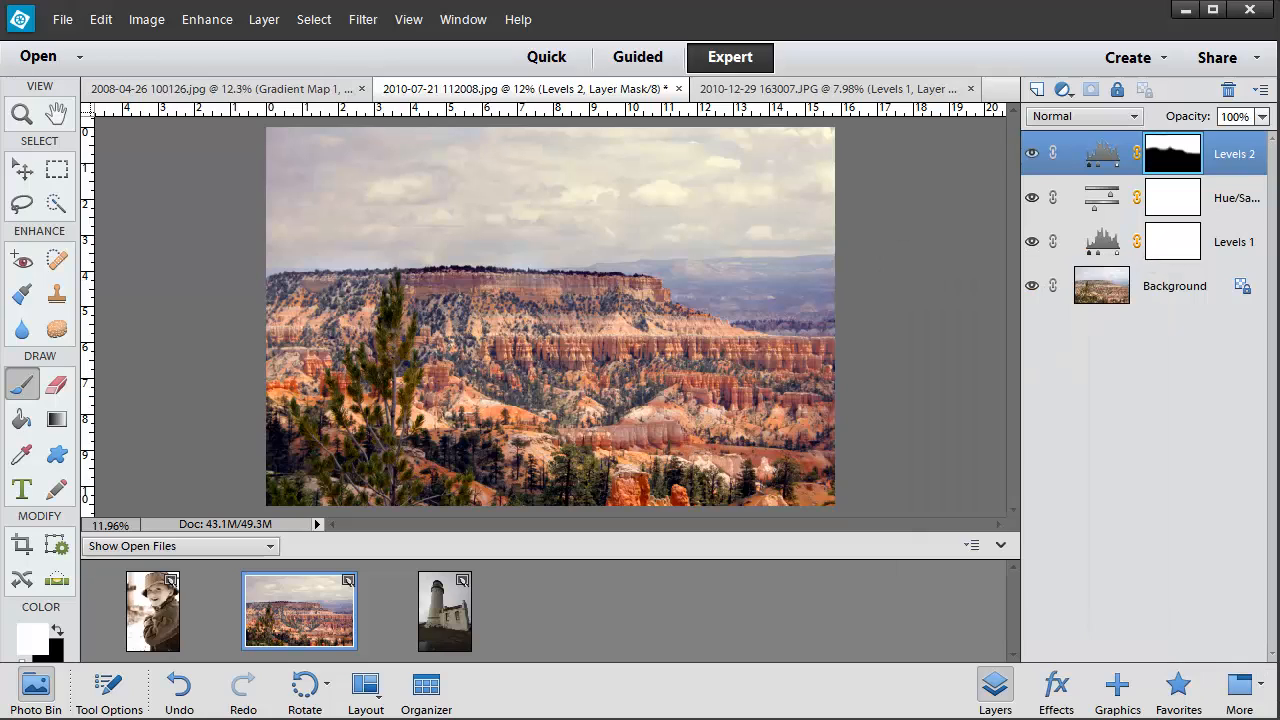
- Paint black on the Levels 2 mask over the treetop and mesa cliffs, and compare the layer on and off
{"action": "left_click", "coordinate": [58, 632]}
{"action": "mouse_move", "coordinate": [385, 298]}
{"action": "left_mouse_down"}
{"action": "mouse_move", "coordinate": [583, 298]}
{"action": "mouse_move", "coordinate": [646, 310]}
{"action": "mouse_move", "coordinate": [702, 345]}
{"action": "left_mouse_up"}
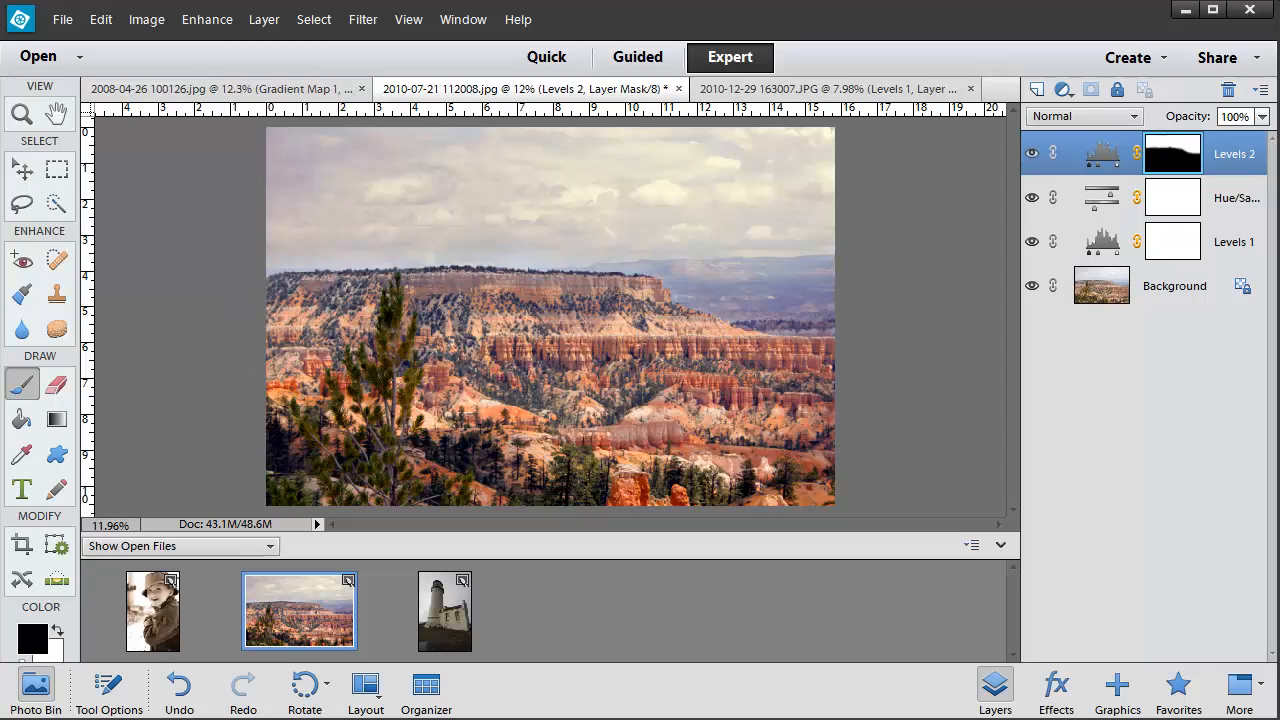
{"action": "left_click", "coordinate": [1032, 152]}
{"action": "left_click", "coordinate": [1032, 155]}
{"action": "left_click", "coordinate": [1032, 155]}
{"action": "left_click", "coordinate": [1032, 155]}
- Open the History and compare the original canyon snapshot with the edit by returning to the last Brush Tool state
{"action": "left_click", "coordinate": [463, 19]}
{"action": "left_click", "coordinate": [477, 244]}
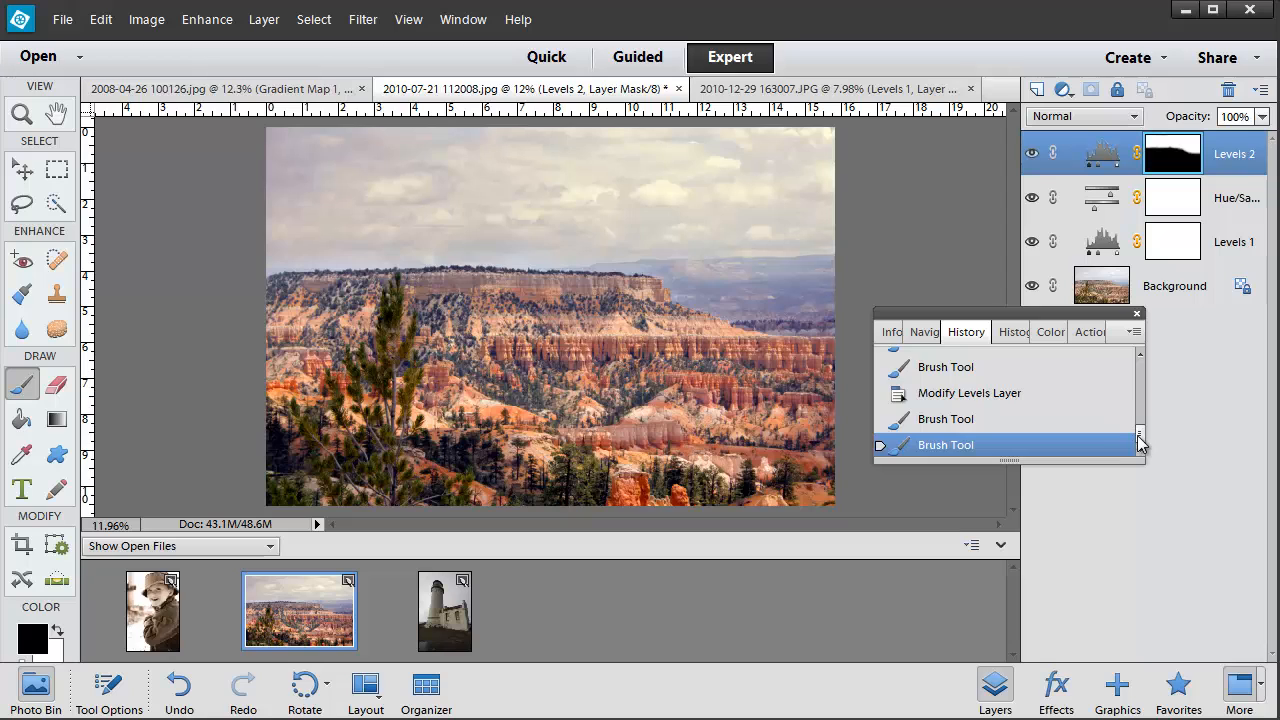
{"action": "left_click_drag", "start_coordinate": [1140, 434], "coordinate": [1141, 362]}
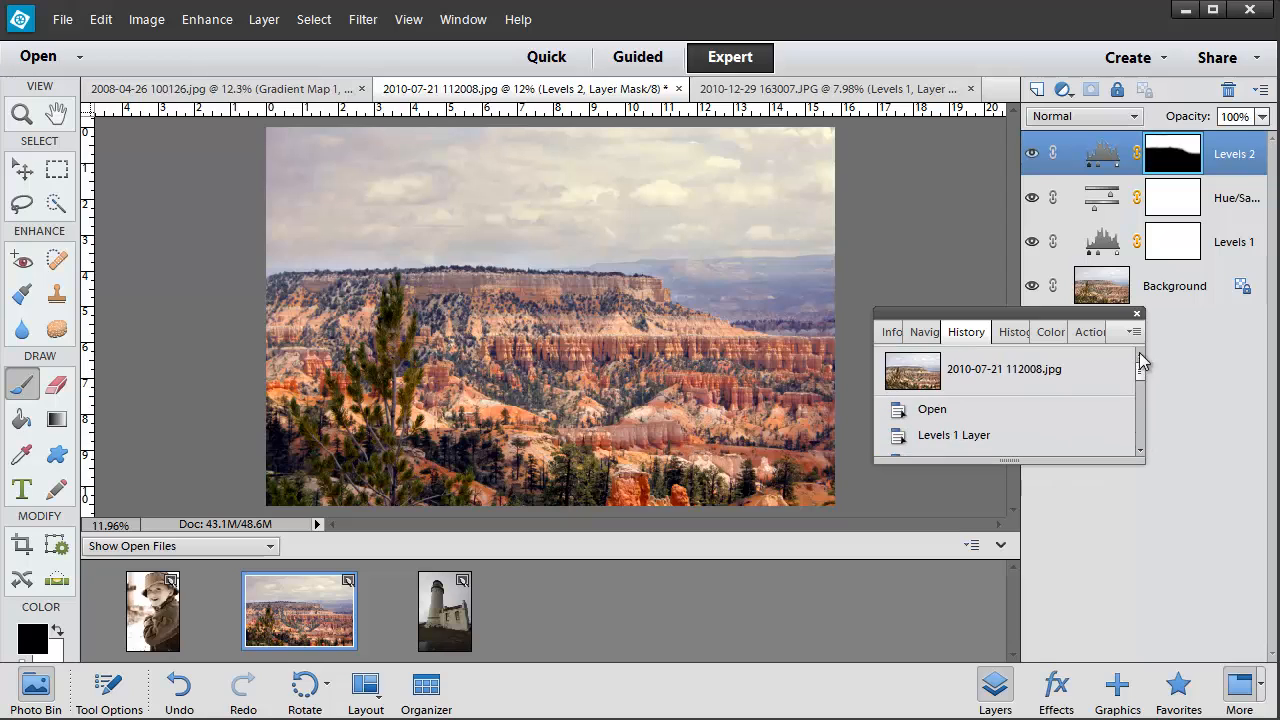
{"action": "left_click", "coordinate": [928, 381]}
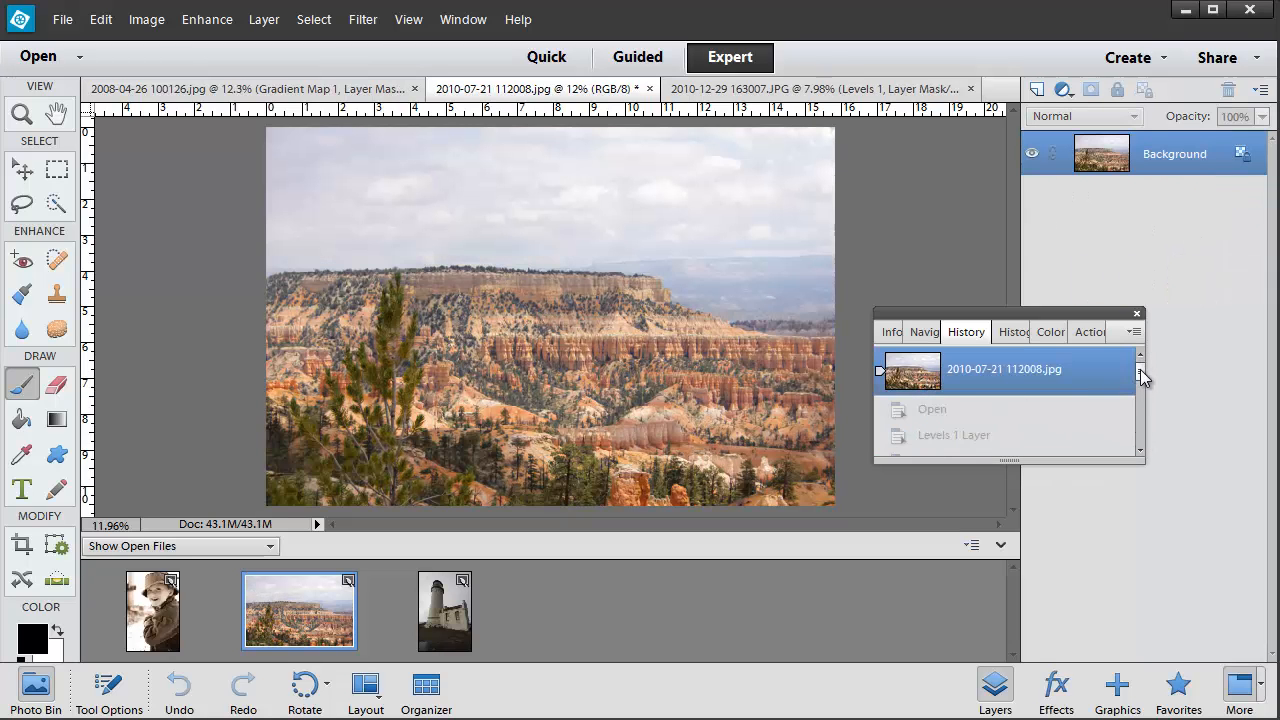
{"action": "left_click_drag", "start_coordinate": [1138, 370], "coordinate": [1147, 430]}
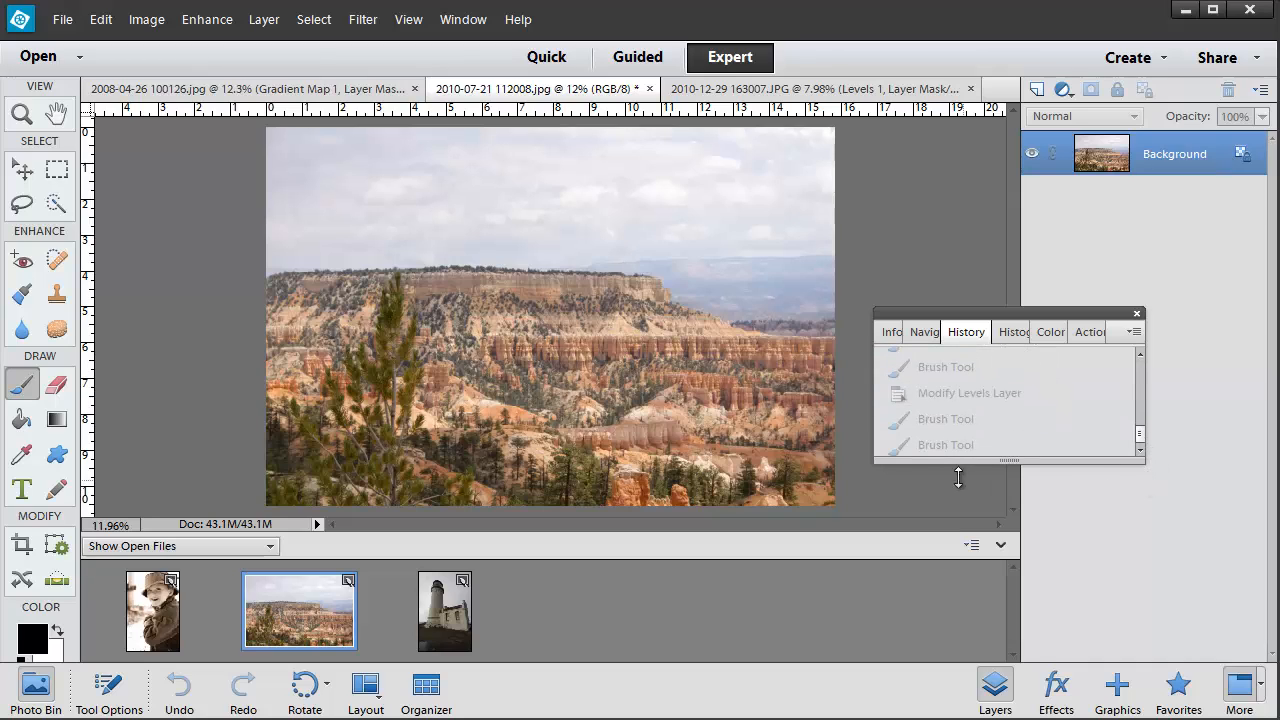
{"action": "left_click", "coordinate": [1140, 350]}
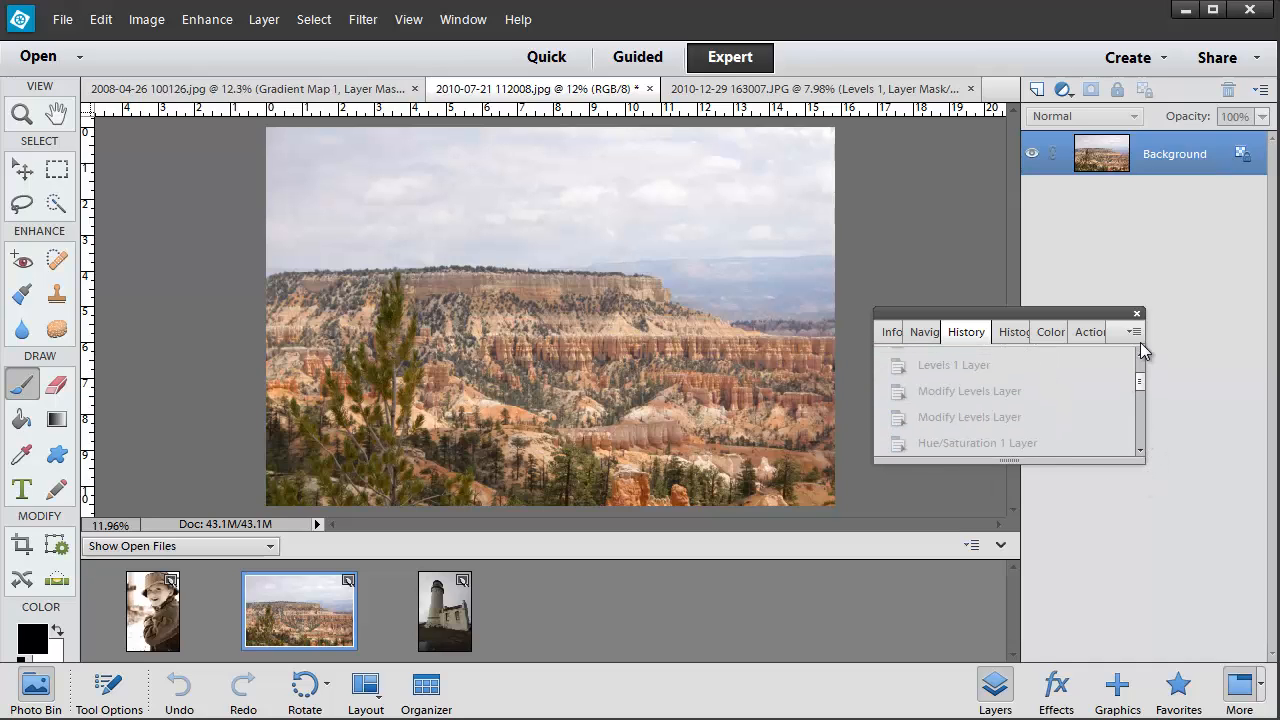
{"action": "left_click", "coordinate": [1140, 345]}
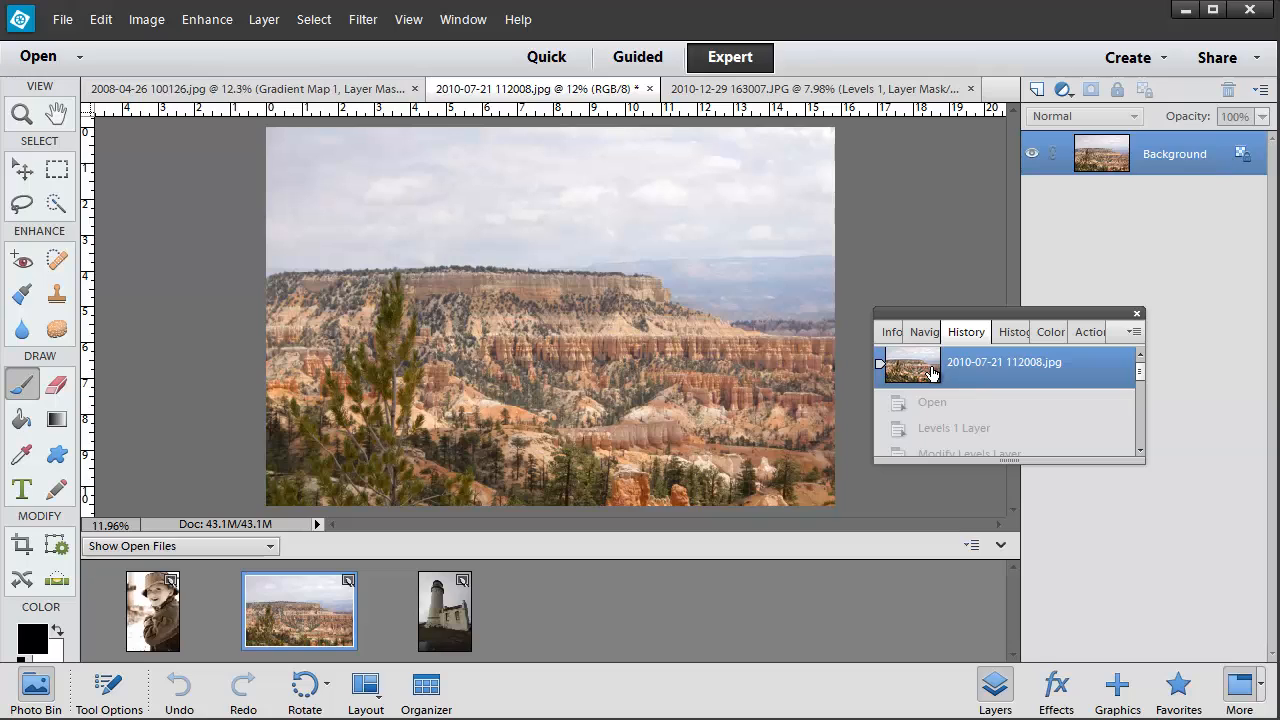
{"action": "left_click_drag", "start_coordinate": [1140, 378], "coordinate": [1141, 463]}
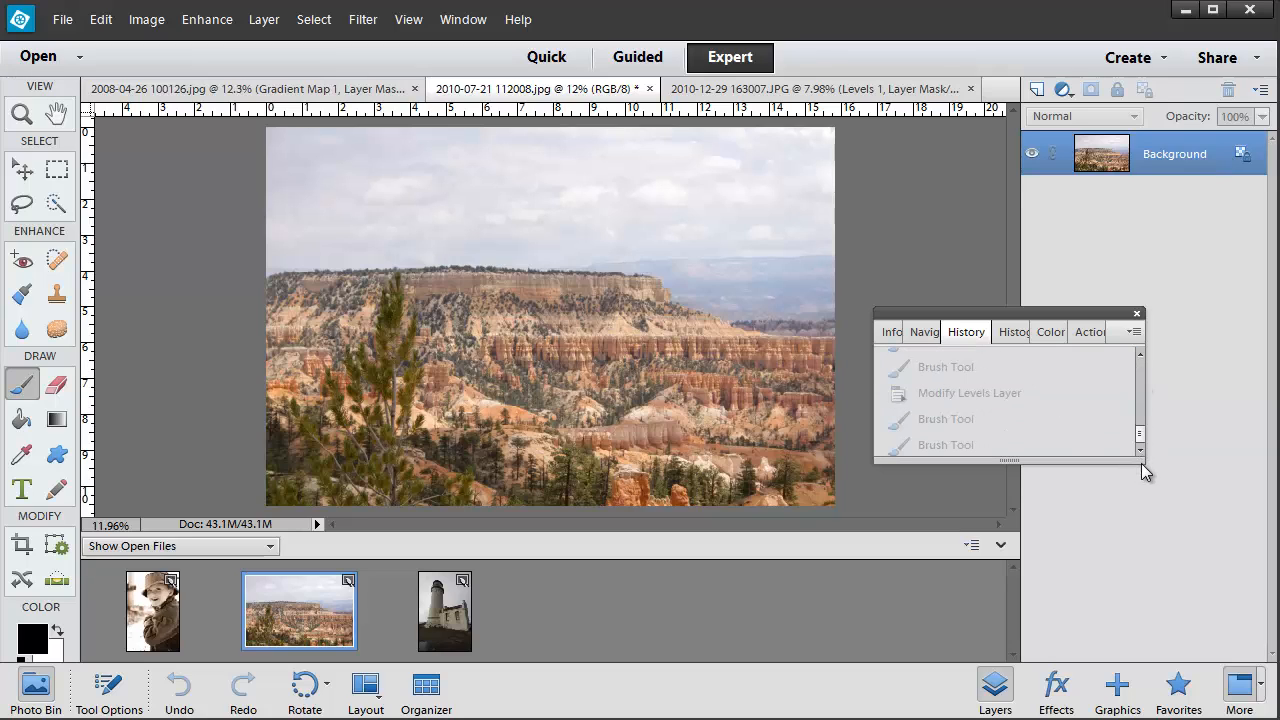
{"action": "left_click", "coordinate": [942, 446]}
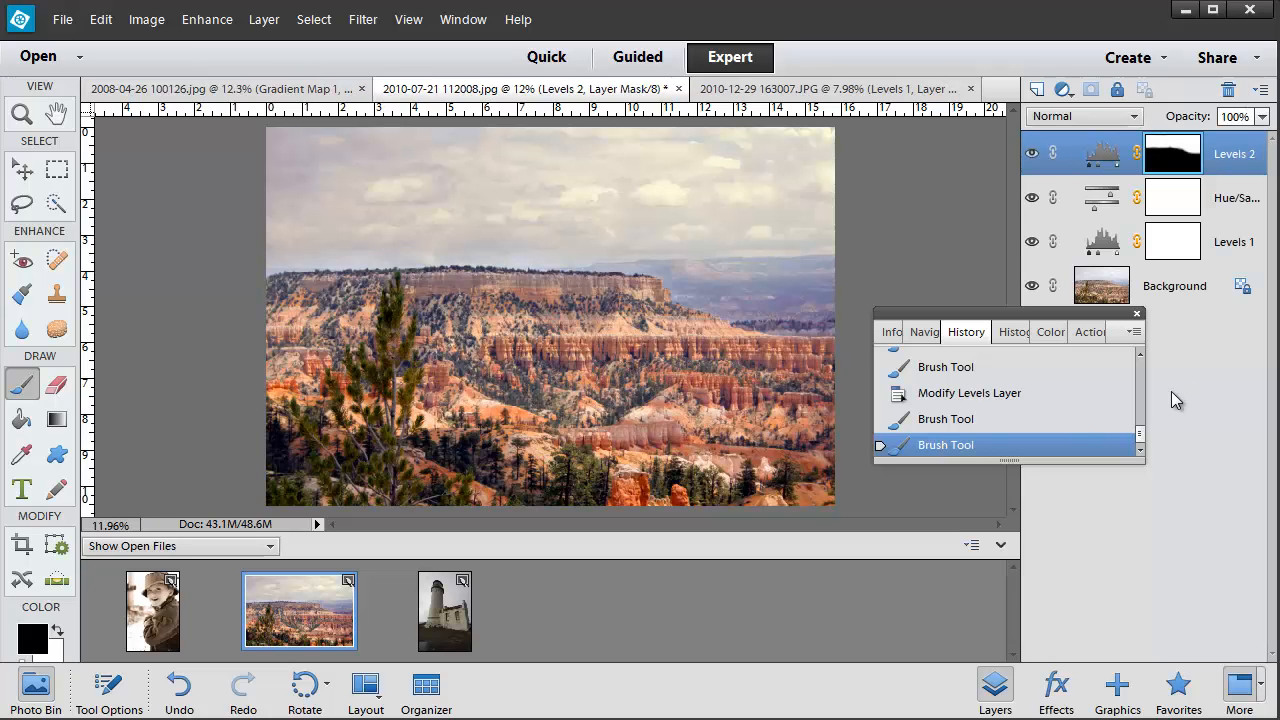
- Revisit the original canyon snapshot once more, restore the latest Brush Tool state and close the History
{"action": "left_click_drag", "start_coordinate": [1143, 441], "coordinate": [1143, 350]}
{"action": "left_click", "coordinate": [995, 370]}
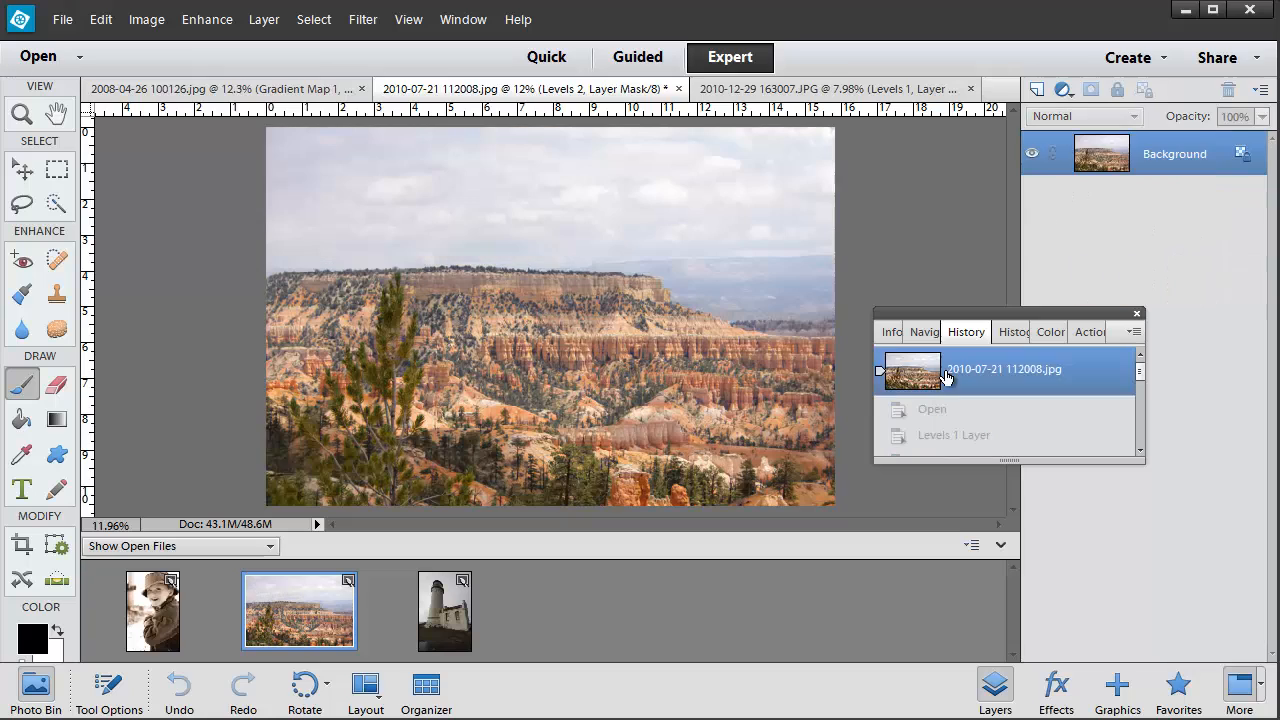
{"action": "left_click_drag", "start_coordinate": [1143, 372], "coordinate": [1149, 456]}
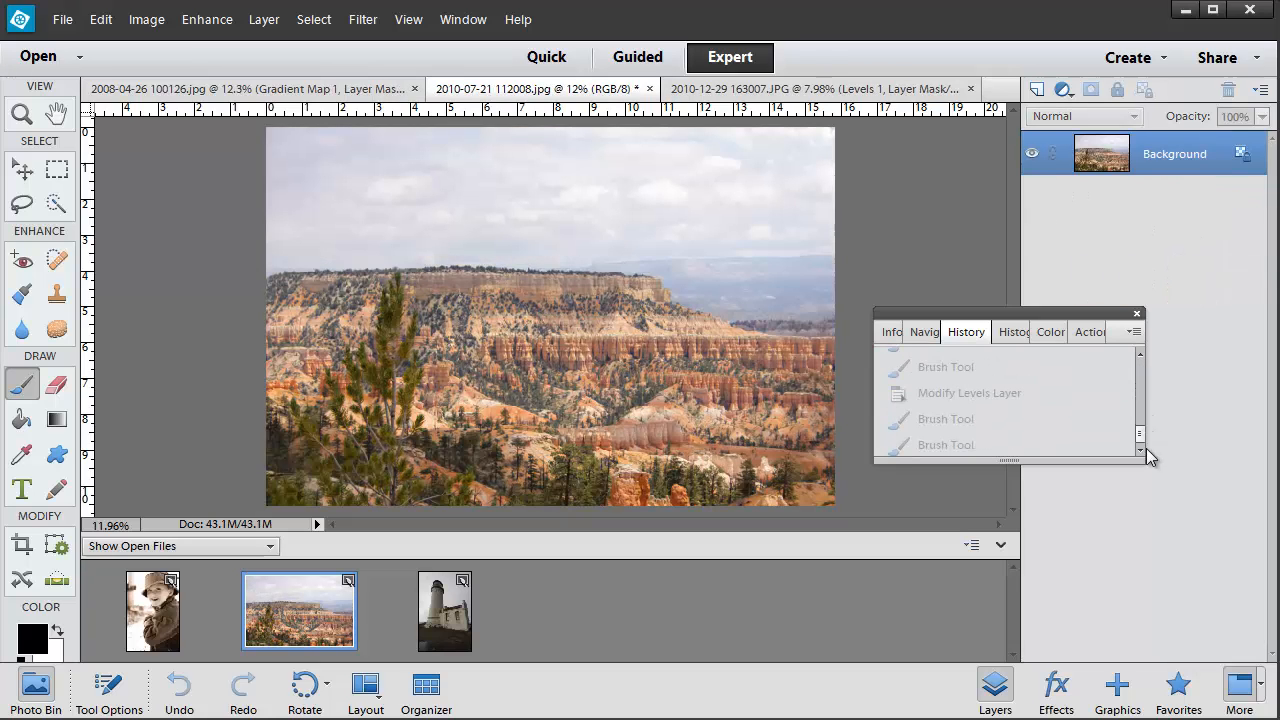
{"action": "left_click", "coordinate": [948, 448]}
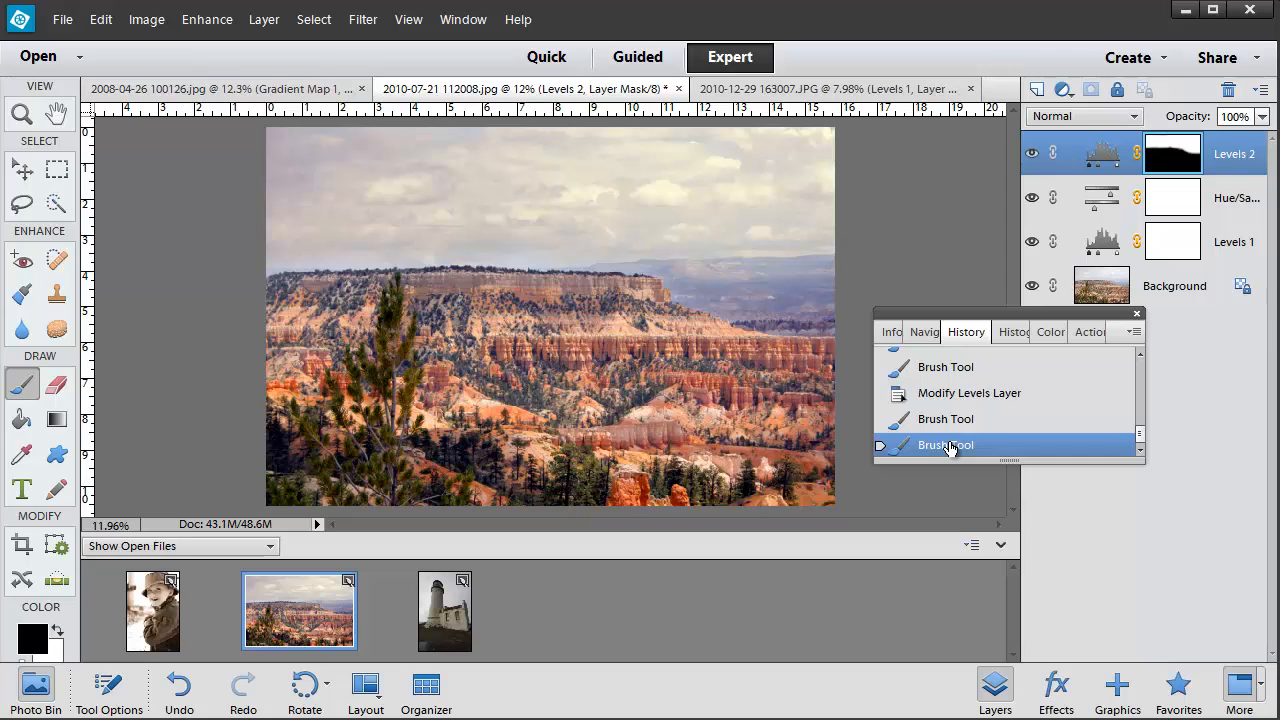
{"action": "left_click", "coordinate": [1137, 316]}
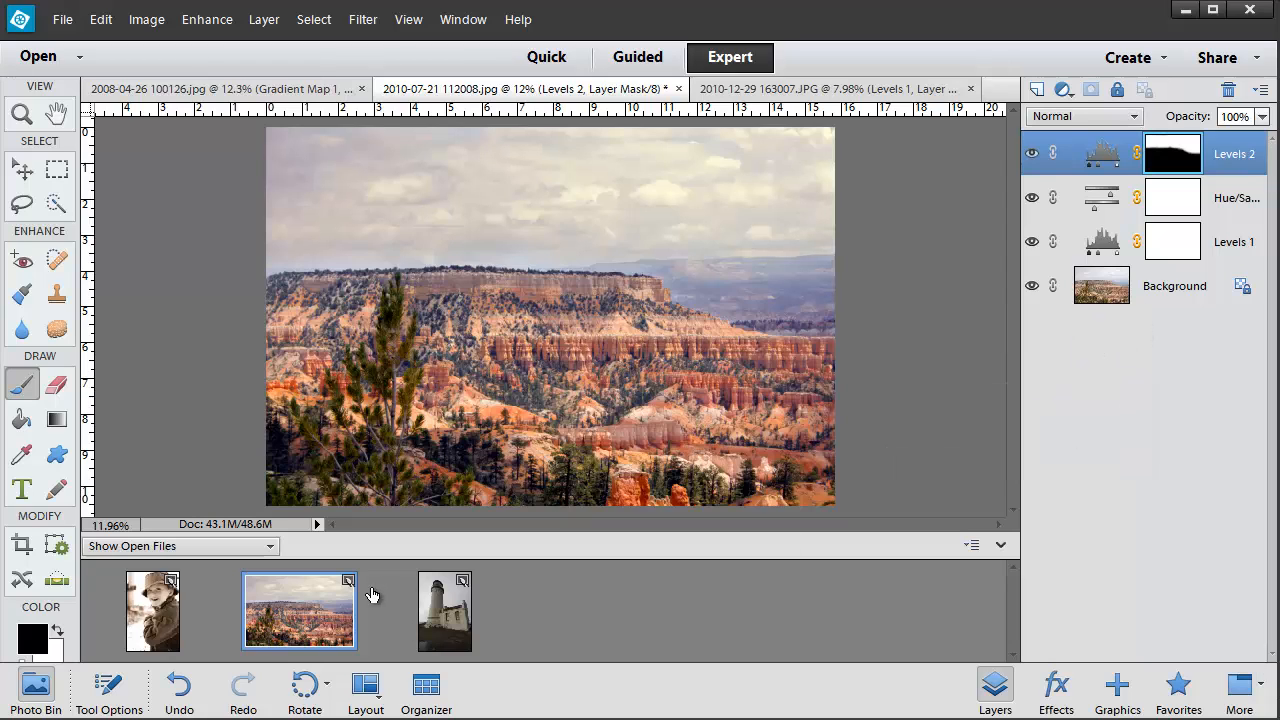
- Switch to the lighthouse photo and add a Hue/Saturation adjustment layer with the default name above Levels 1
{"action": "left_click", "coordinate": [447, 637]}
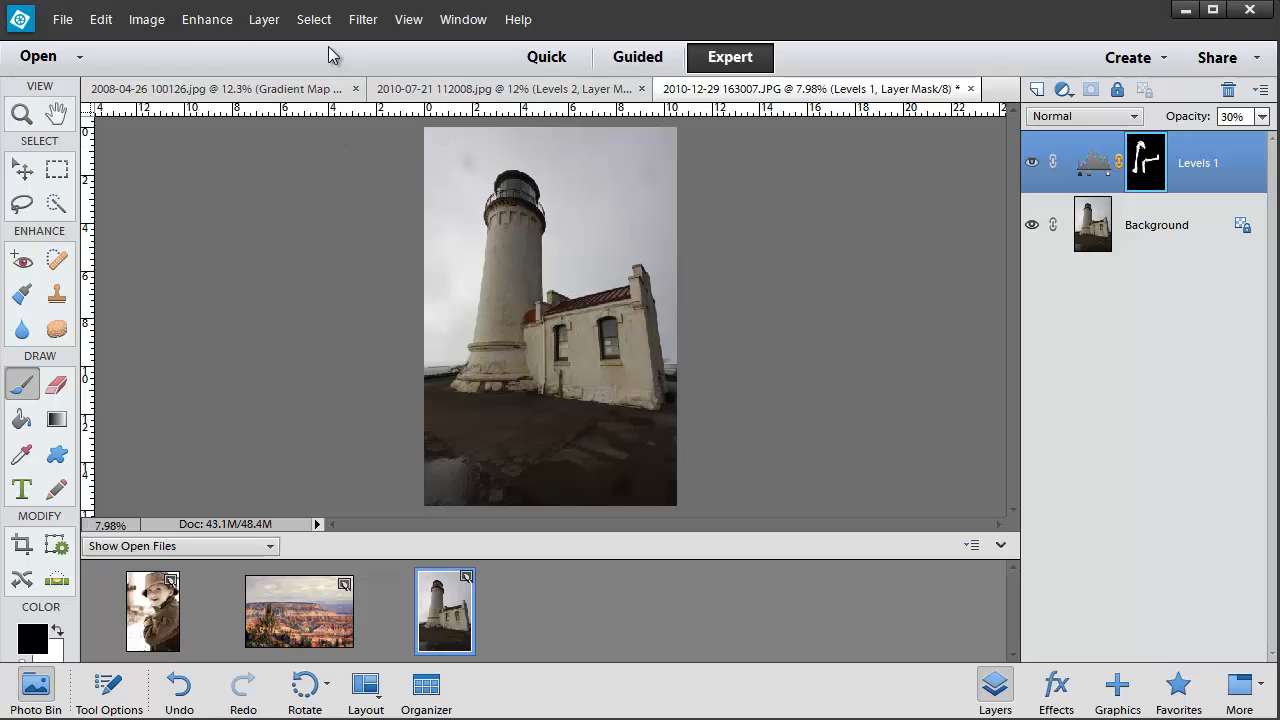
{"action": "left_click", "coordinate": [264, 21]}
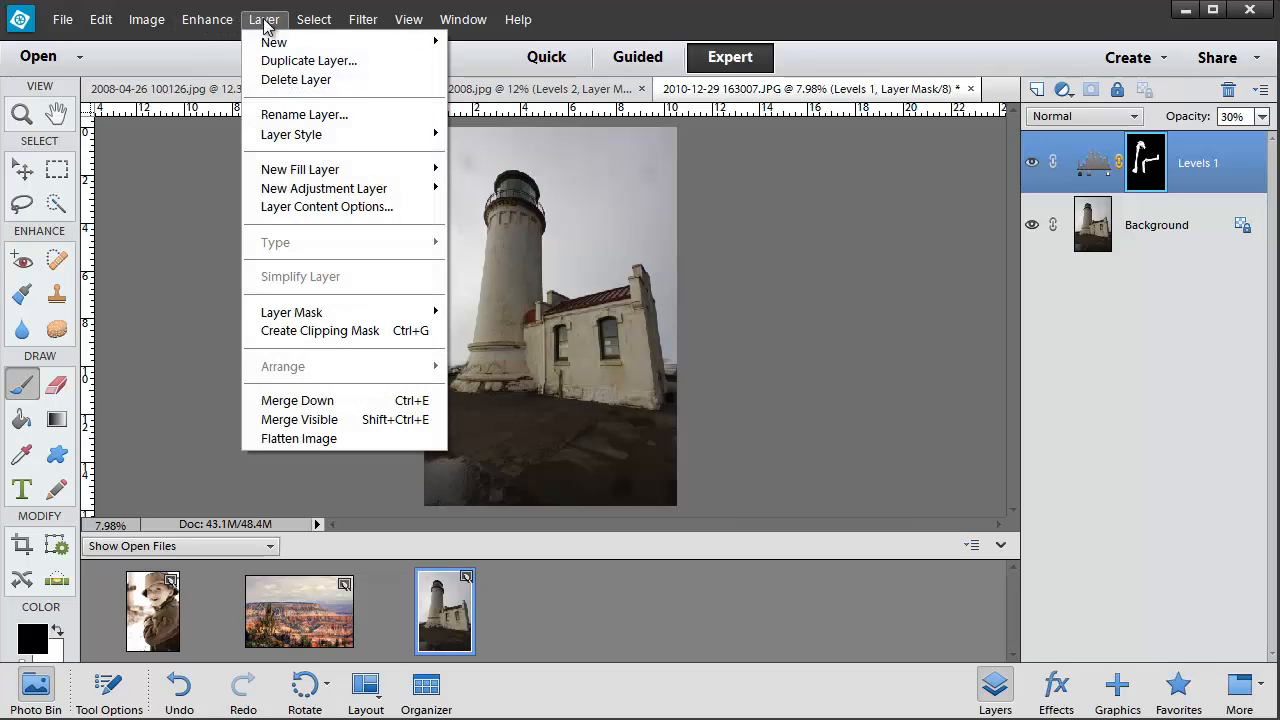
{"action": "mouse_move", "coordinate": [282, 192]}
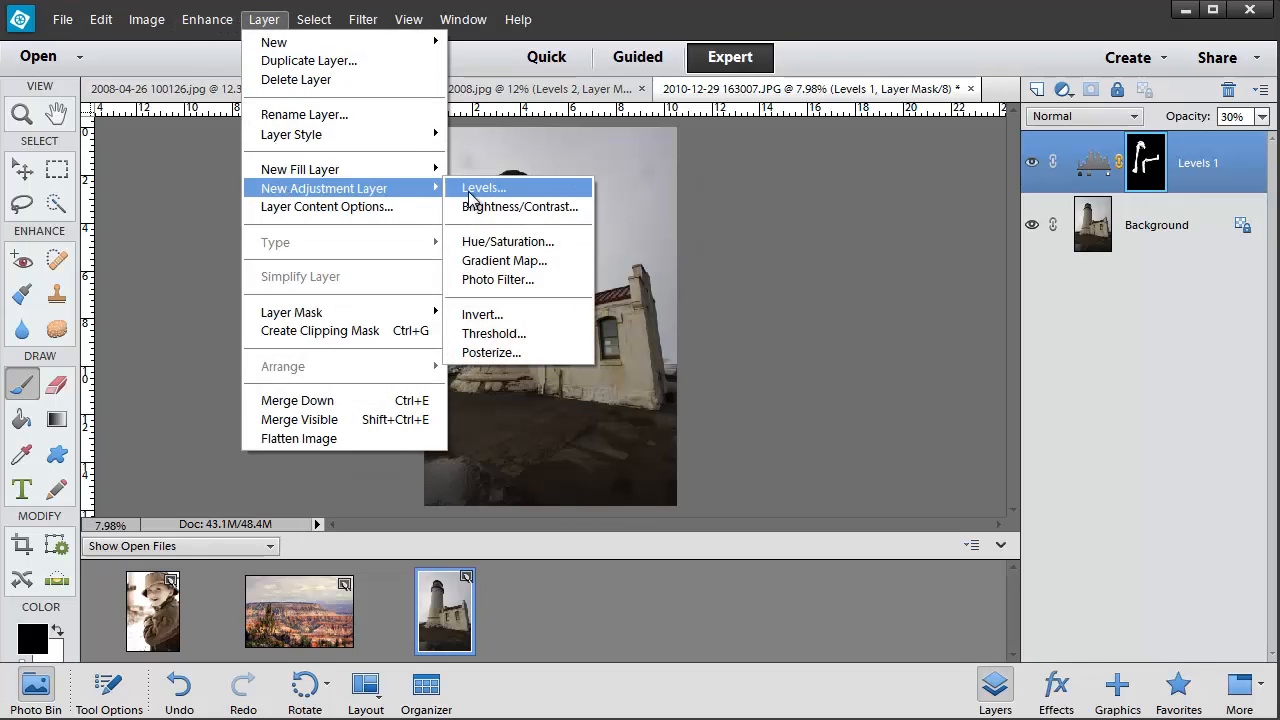
{"action": "left_click", "coordinate": [490, 242]}
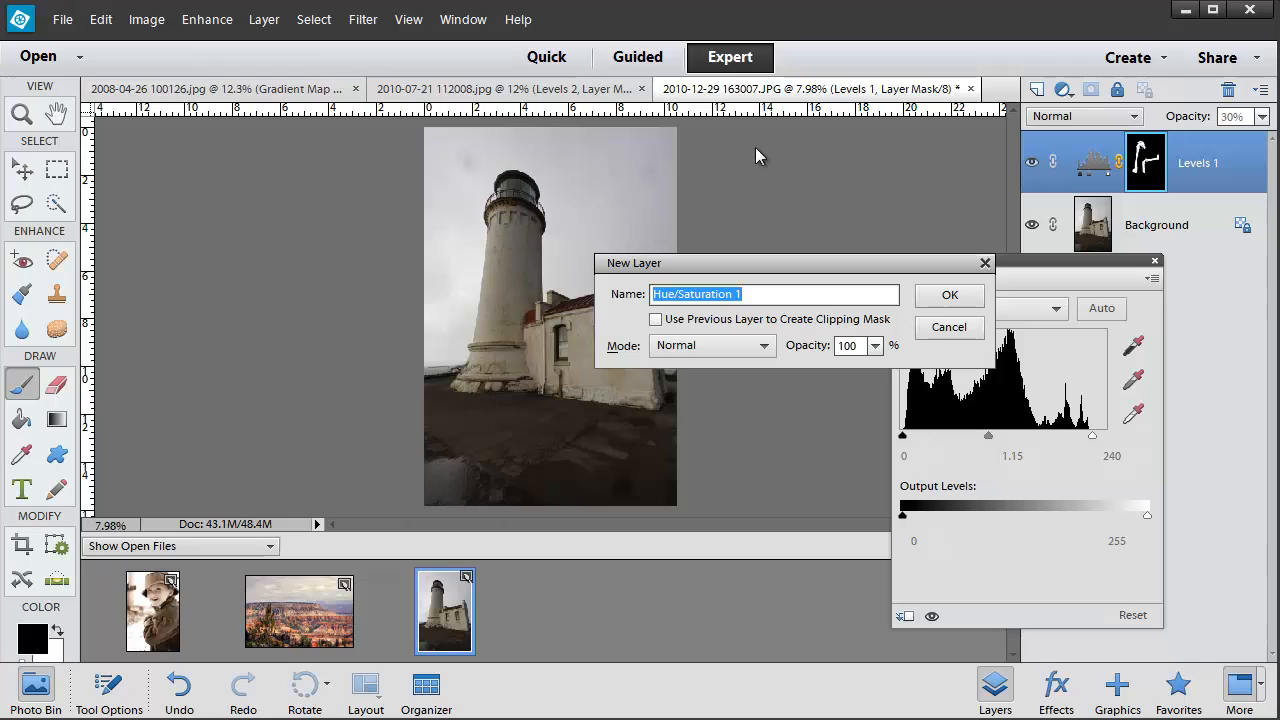
{"action": "left_click", "coordinate": [958, 296]}
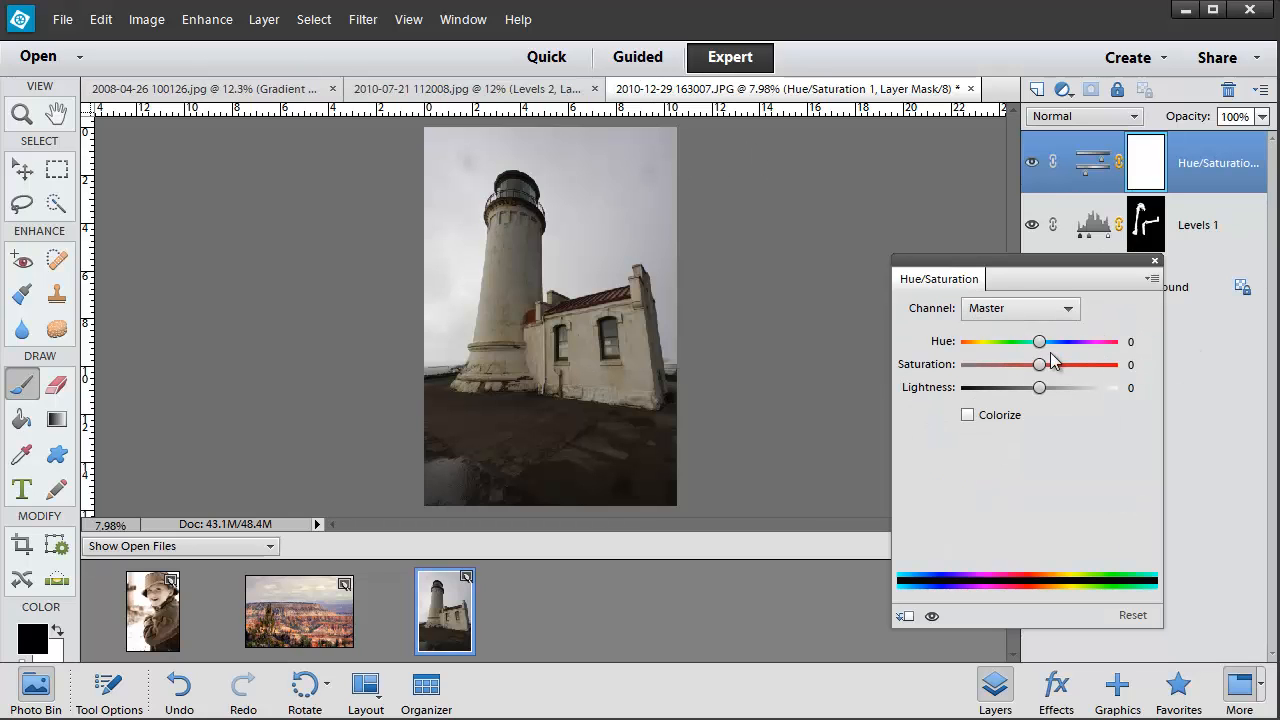
- Choose the Yellows channel for the Hue/Saturation layer and sample the lighthouse tower wall to define its color range
{"action": "left_click", "coordinate": [1040, 308]}
{"action": "left_click", "coordinate": [1040, 365]}
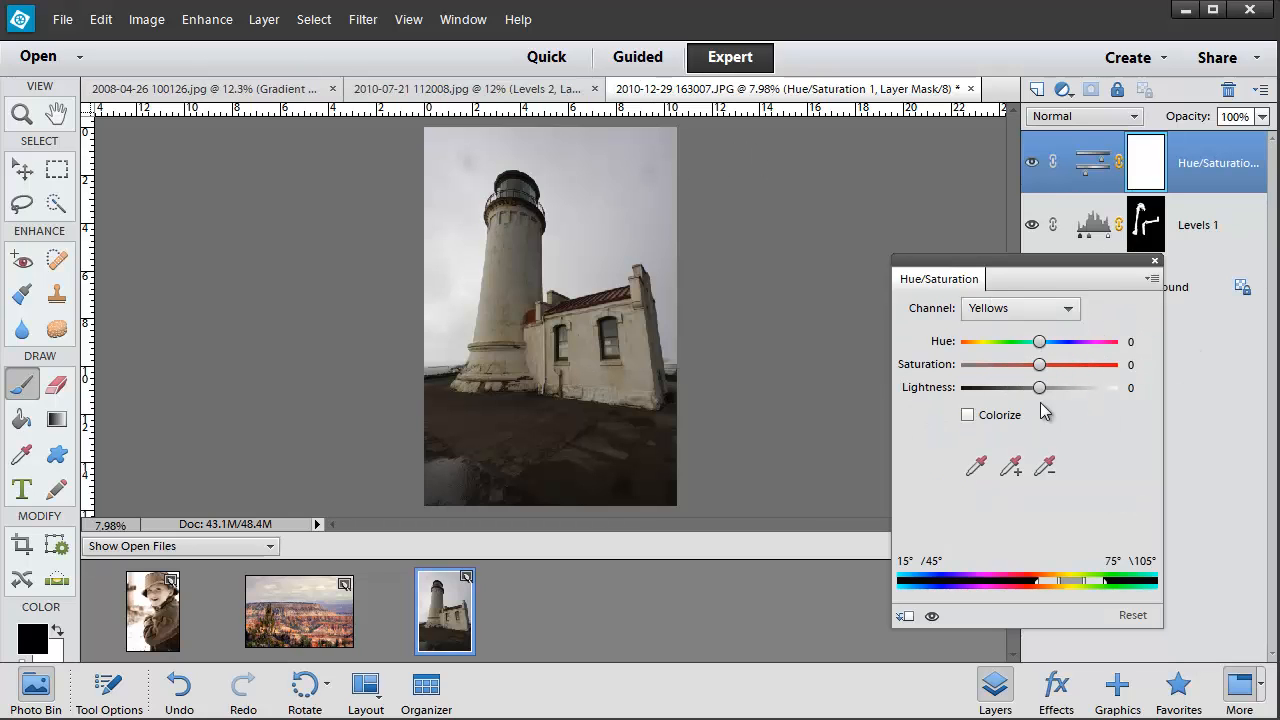
{"action": "left_click", "coordinate": [977, 466]}
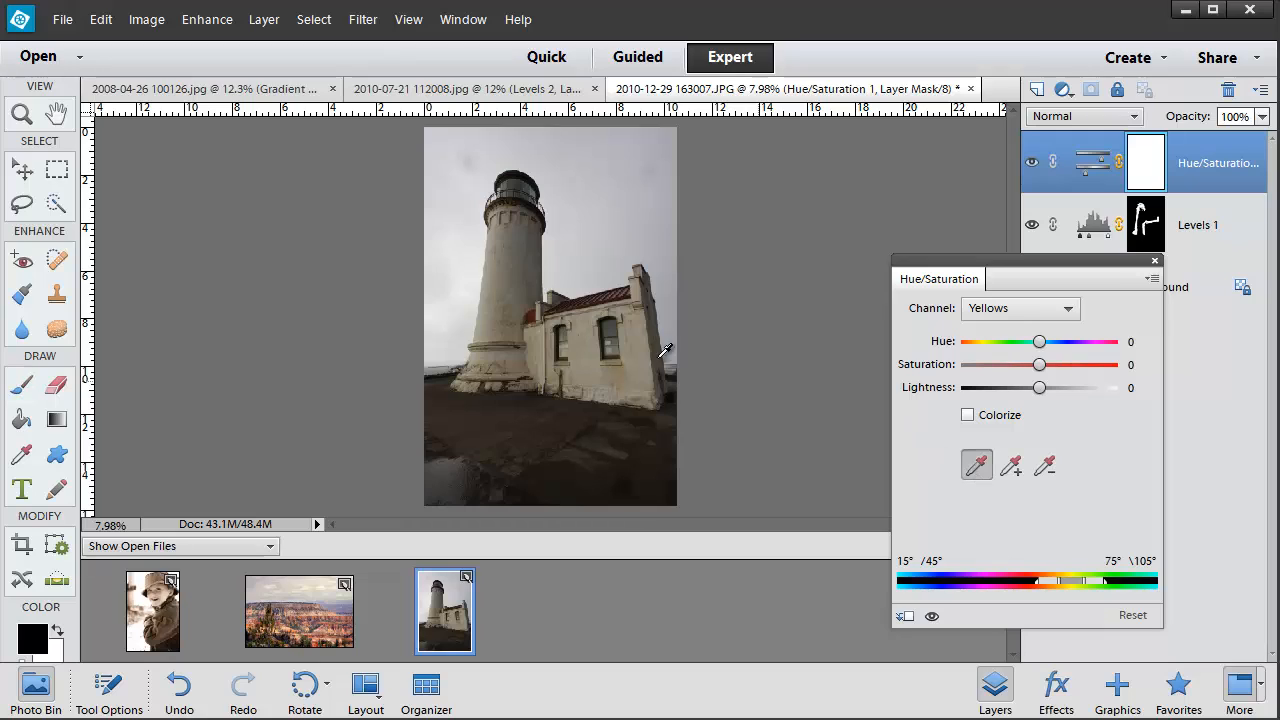
{"action": "left_click", "coordinate": [503, 337]}
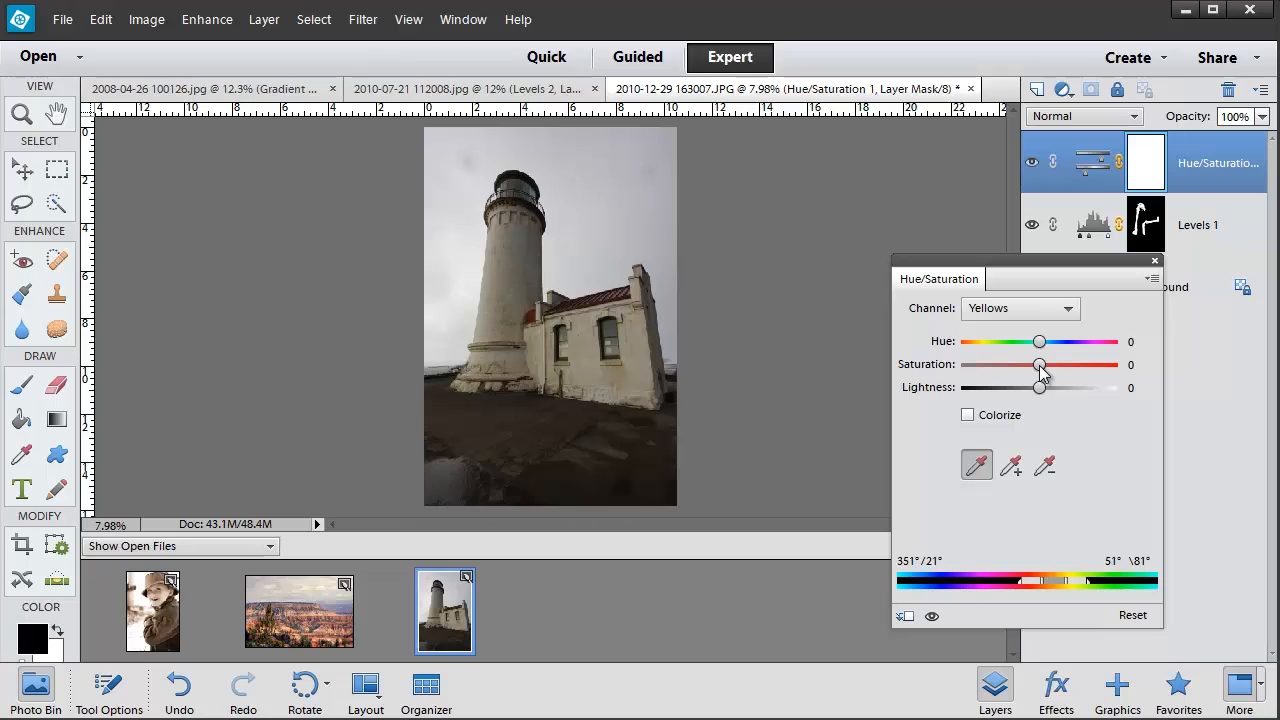
- Raise the saturation of the sampled Yellows range, compare with the adjustment hidden and shown, and close the settings
{"action": "left_click_drag", "start_coordinate": [1040, 367], "coordinate": [1070, 369]}
{"action": "left_click", "coordinate": [933, 619]}
{"action": "left_click", "coordinate": [933, 619]}
{"action": "left_click", "coordinate": [1155, 262]}
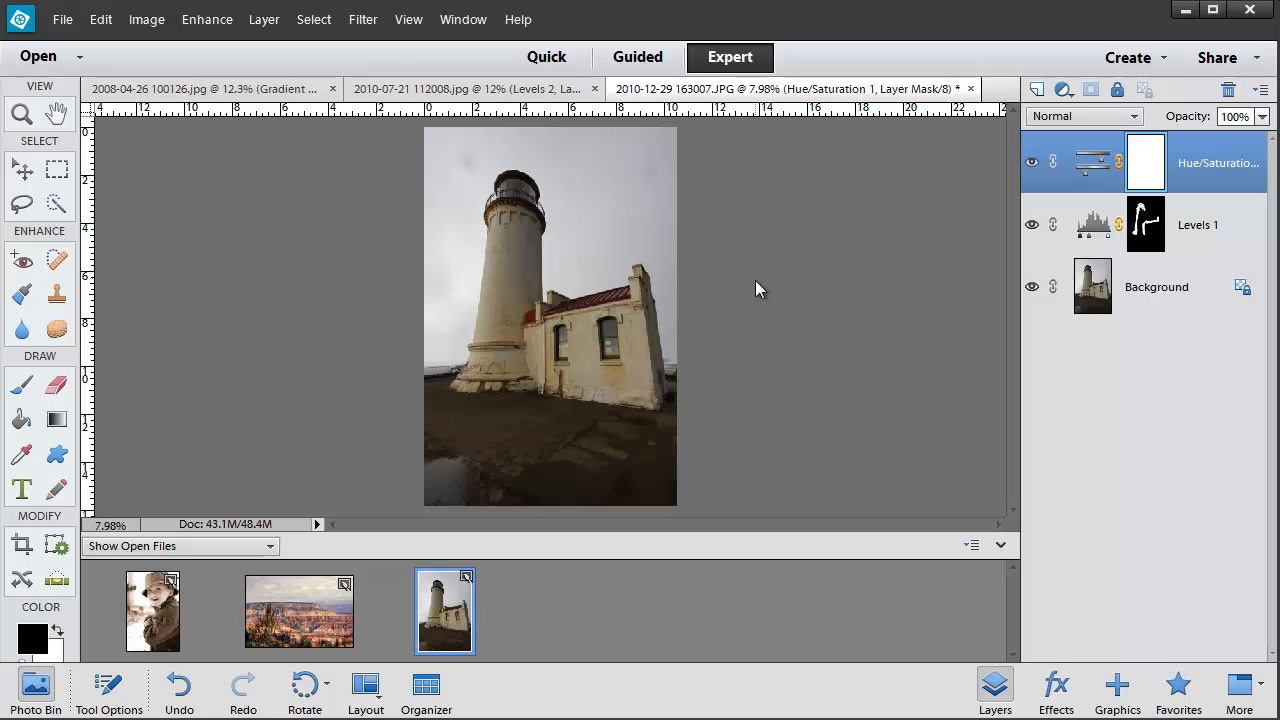